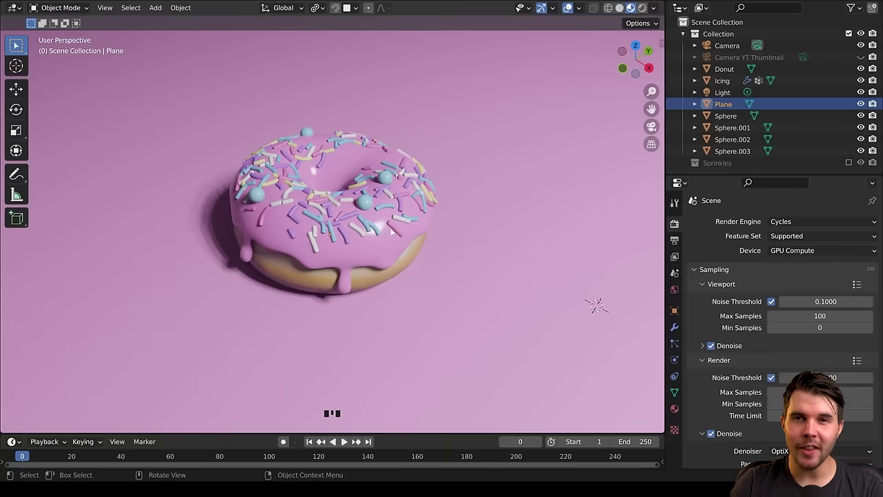
Delete the pink ground plane beneath the donut.
{"action": "middle_click_drag", "start_coordinate": [483, 207], "coordinate": [414, 226]}
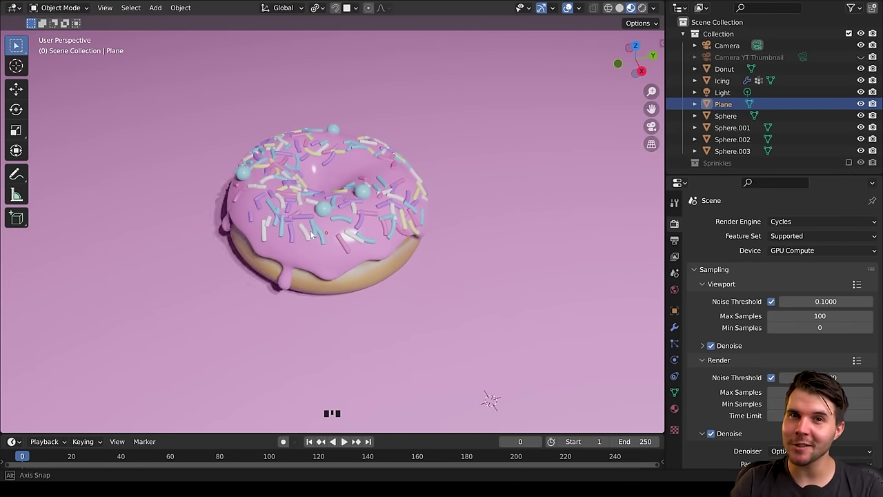
{"action": "middle_click_drag", "start_coordinate": [310, 230], "coordinate": [488, 215]}
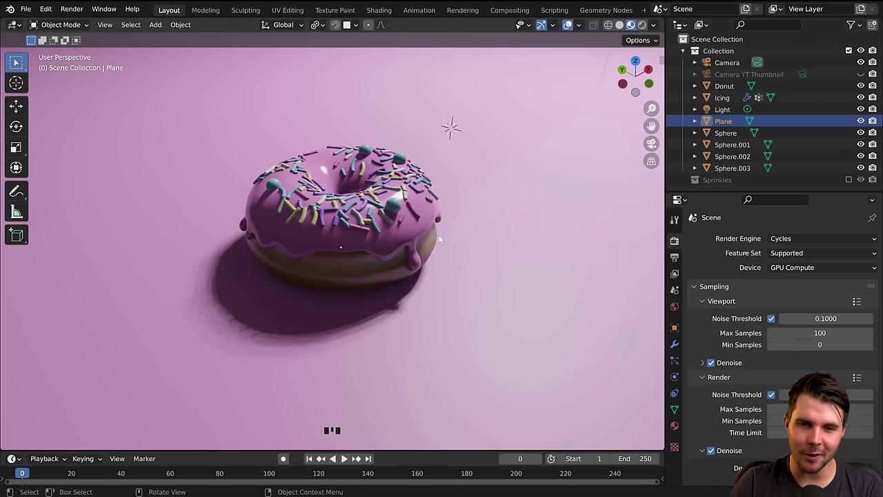
{"action": "middle_click_drag", "start_coordinate": [458, 236], "coordinate": [386, 248]}
{"action": "scroll", "coordinate": [366, 249], "scroll_direction": "up", "scroll_amount": 2}
{"action": "scroll", "coordinate": [365, 249], "scroll_direction": "down", "scroll_amount": 3}
{"action": "scroll", "coordinate": [359, 248], "scroll_direction": "down", "scroll_amount": 6}
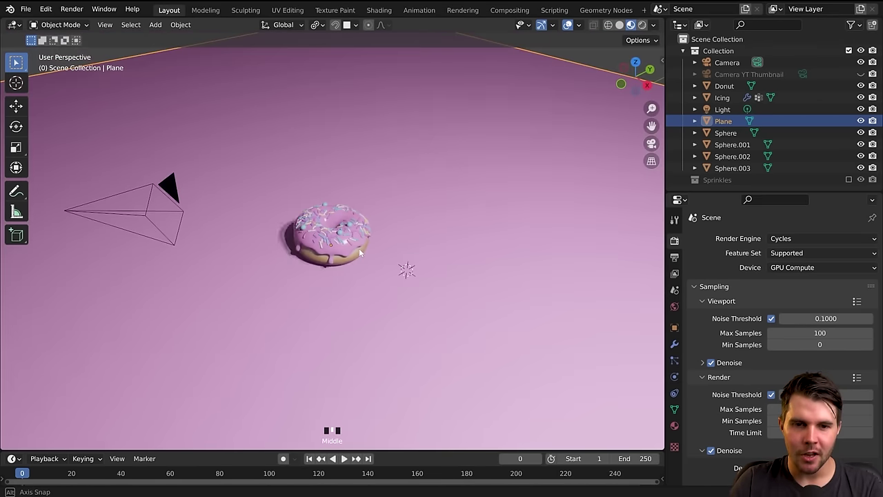
{"action": "key", "text": "x"}
{"action": "left_click", "coordinate": [424, 218]}
{"action": "scroll", "coordinate": [366, 243], "scroll_direction": "up", "scroll_amount": 3}
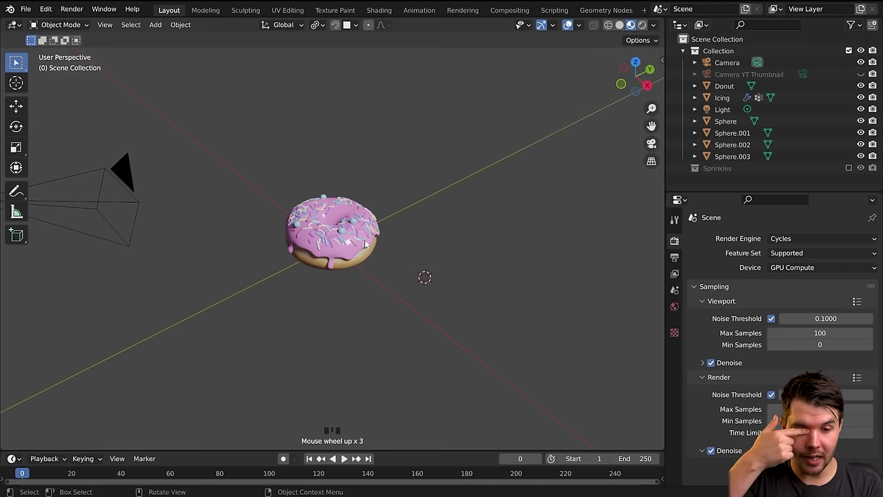
Select the main camera and rotate it freehand.
{"action": "middle_click_drag", "start_coordinate": [249, 156], "coordinate": [288, 190]}
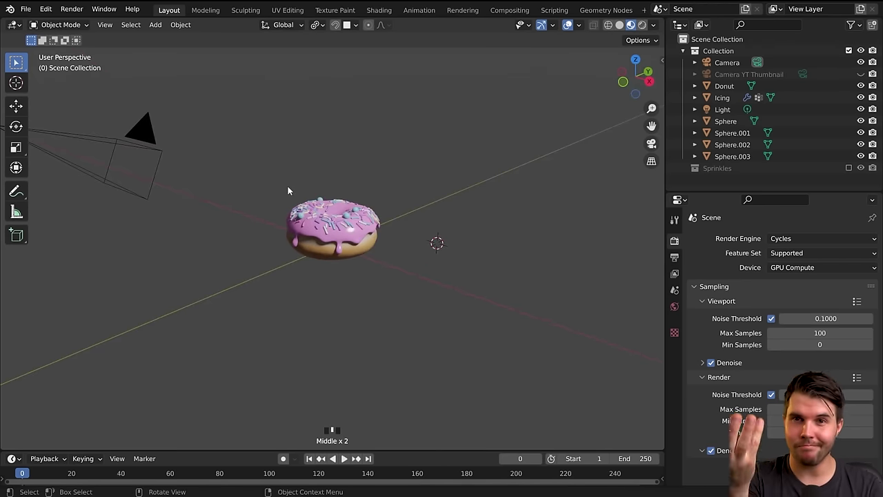
{"action": "middle_click_drag", "start_coordinate": [288, 191], "coordinate": [154, 133]}
{"action": "left_click", "coordinate": [151, 122]}
{"action": "middle_click_drag", "start_coordinate": [255, 179], "coordinate": [393, 151]}
{"action": "scroll", "coordinate": [392, 153], "scroll_direction": "down", "scroll_amount": 4}
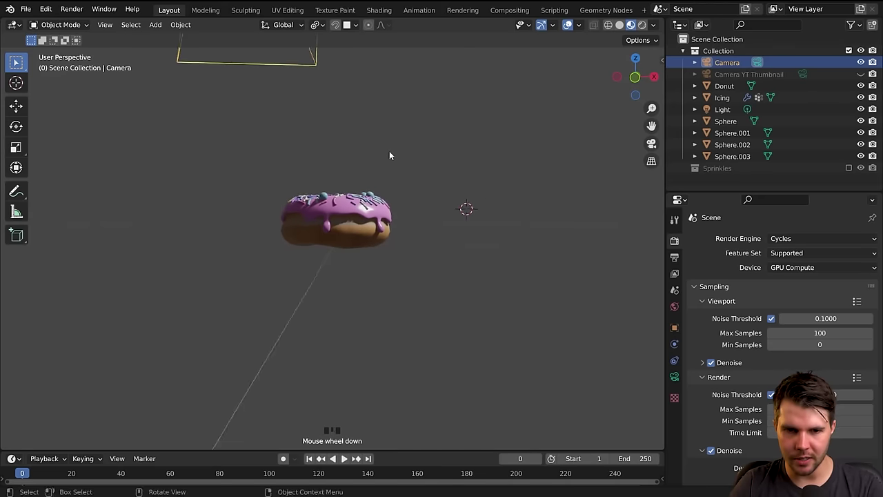
{"action": "scroll", "coordinate": [389, 156], "scroll_direction": "down", "scroll_amount": 2}
{"action": "middle_click_drag", "start_coordinate": [372, 154], "coordinate": [291, 180]}
{"action": "scroll", "coordinate": [401, 164], "scroll_direction": "up", "scroll_amount": 2}
{"action": "scroll", "coordinate": [238, 189], "scroll_direction": "down", "scroll_amount": 2}
{"action": "key", "text": "r"}
{"action": "left_click", "coordinate": [279, 157]}
Move the camera freehand in front of the donut to about X -0.02 m, Y -0.33 m, Z 0.01 m.
{"action": "key", "text": "g"}
{"action": "left_click", "coordinate": [228, 246]}
{"action": "middle_click_drag", "start_coordinate": [229, 246], "coordinate": [289, 248]}
{"action": "key", "text": "g"}
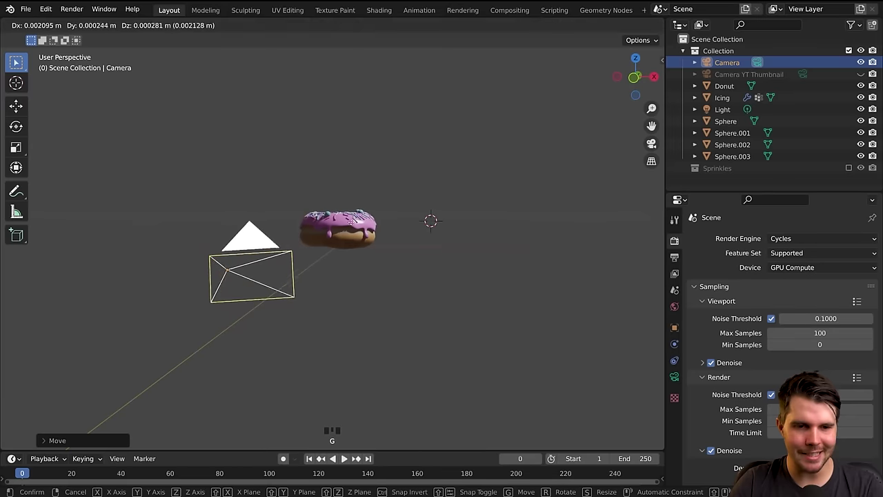
{"action": "left_click", "coordinate": [418, 200]}
Examine the camera's location and rotation values, then hide them again.
{"action": "key", "text": "n"}
{"action": "left_click", "coordinate": [658, 62]}
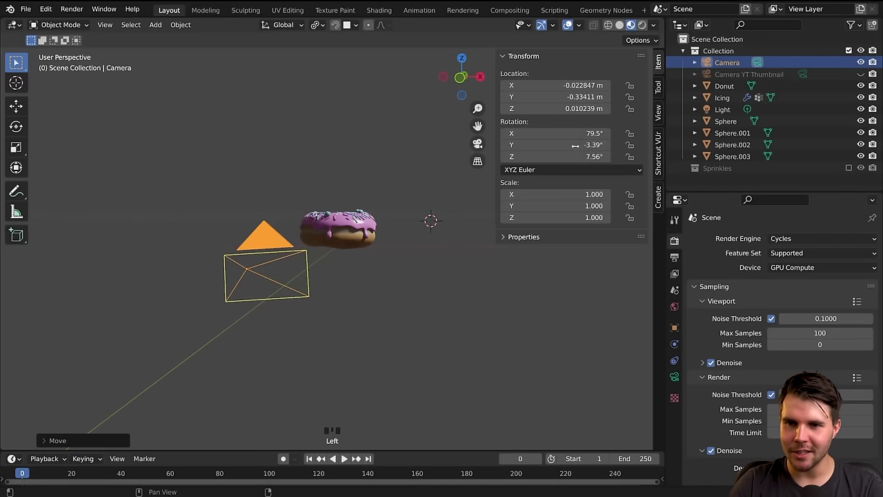
{"action": "key", "text": "n"}
{"action": "scroll", "coordinate": [386, 232], "scroll_direction": "up", "scroll_amount": 2}
{"action": "scroll", "coordinate": [405, 230], "scroll_direction": "up", "scroll_amount": 1}
{"action": "scroll", "coordinate": [405, 229], "scroll_direction": "down", "scroll_amount": 1}
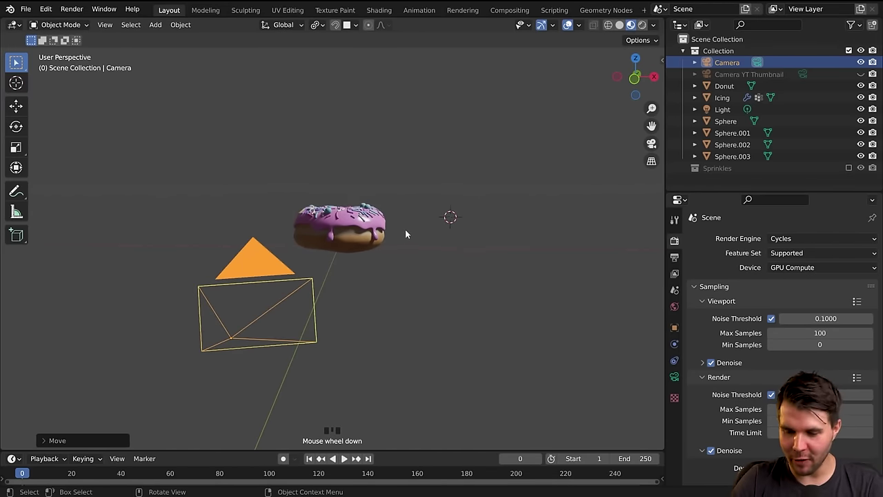
Switch to the front orthographic view and align the active camera to that view.
{"action": "key", "text": "KP_1"}
{"action": "scroll", "coordinate": [382, 249], "scroll_direction": "up", "scroll_amount": 2}
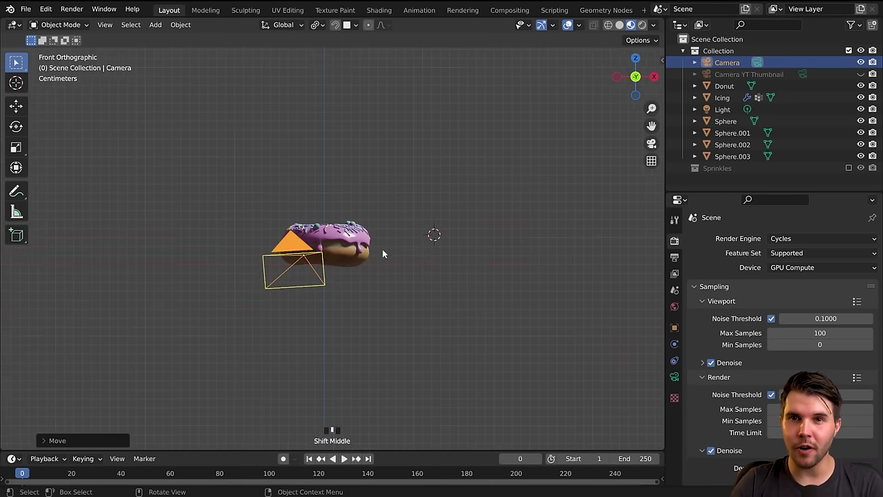
{"action": "left_click", "coordinate": [635, 77]}
{"action": "left_click", "coordinate": [636, 77]}
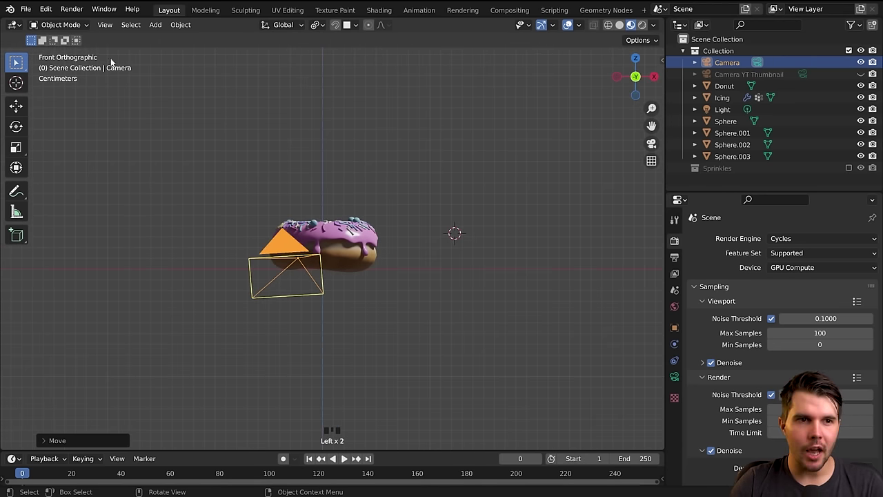
{"action": "left_click", "coordinate": [105, 25]}
{"action": "mouse_move", "coordinate": [140, 182]}
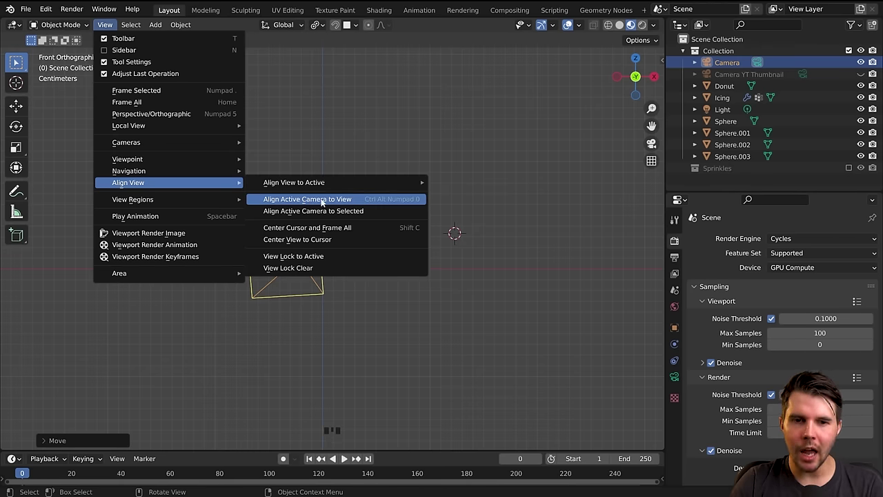
{"action": "left_click", "coordinate": [363, 199]}
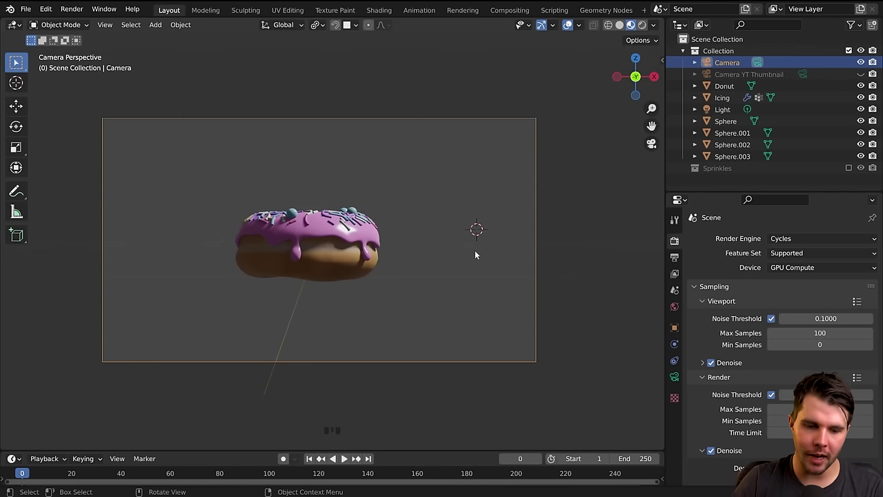
Check the aligned camera's rotation values and leave the camera view.
{"action": "key", "text": "n"}
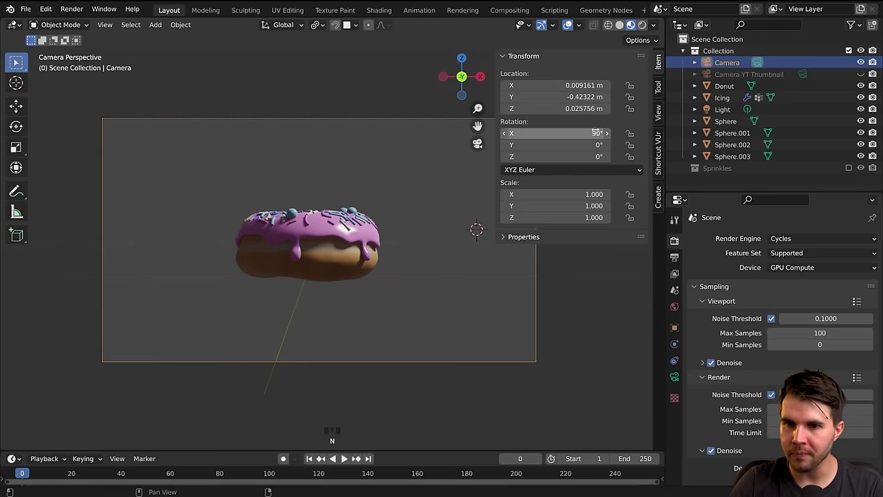
{"action": "key", "text": "KP_0"}
{"action": "scroll", "coordinate": [318, 249], "scroll_direction": "down", "scroll_amount": 4}
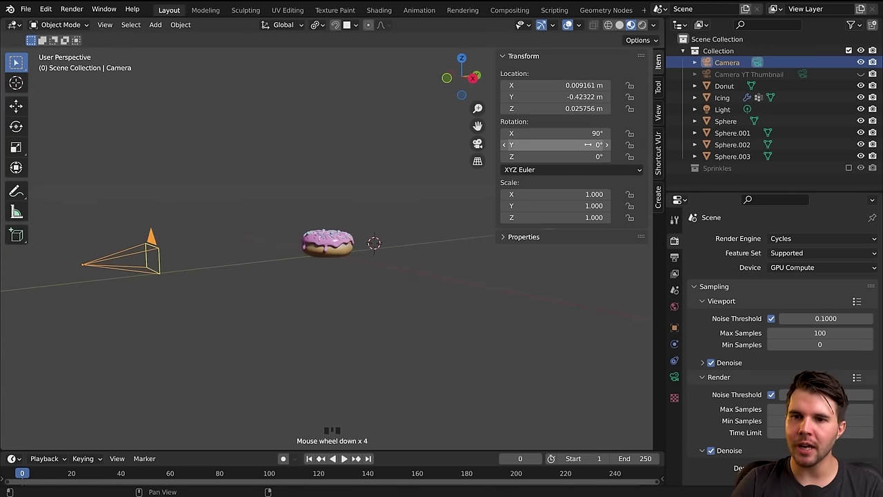
{"action": "key", "text": "n"}
Select the donut base and try to rotate it on its own, then cancel the rotation.
{"action": "middle_click_drag", "start_coordinate": [385, 188], "coordinate": [355, 222]}
{"action": "scroll", "coordinate": [455, 198], "scroll_direction": "up", "scroll_amount": 1}
{"action": "scroll", "coordinate": [304, 224], "scroll_direction": "down", "scroll_amount": 2}
{"action": "scroll", "coordinate": [389, 209], "scroll_direction": "up", "scroll_amount": 1}
{"action": "scroll", "coordinate": [389, 209], "scroll_direction": "up", "scroll_amount": 1}
{"action": "left_click", "coordinate": [331, 255]}
{"action": "middle_click_drag", "start_coordinate": [333, 260], "coordinate": [404, 269]}
{"action": "scroll", "coordinate": [403, 270], "scroll_direction": "up", "scroll_amount": 7}
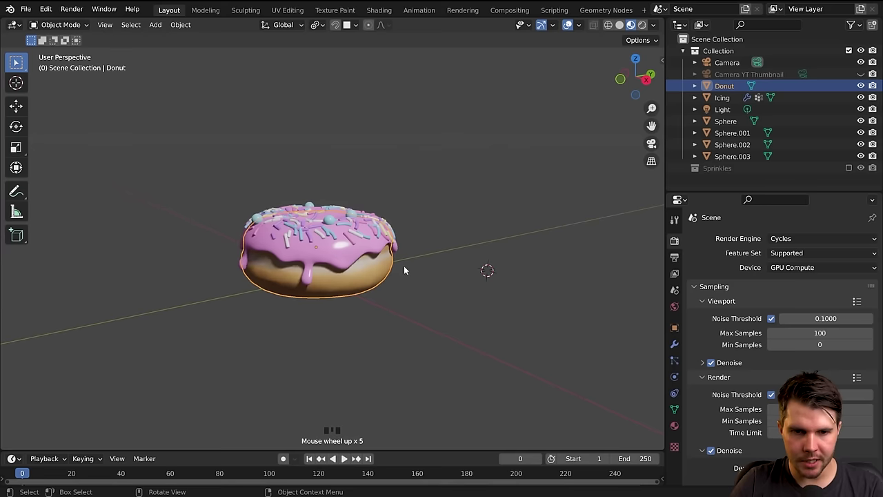
{"action": "scroll", "coordinate": [396, 276], "scroll_direction": "down", "scroll_amount": 3}
{"action": "scroll", "coordinate": [380, 265], "scroll_direction": "up", "scroll_amount": 2}
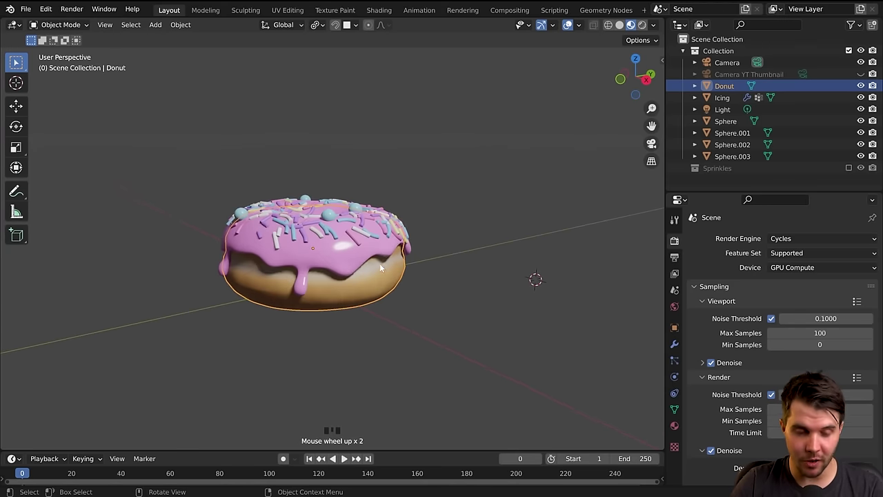
{"action": "key", "text": "KP_0"}
{"action": "scroll", "coordinate": [430, 242], "scroll_direction": "up", "scroll_amount": 4}
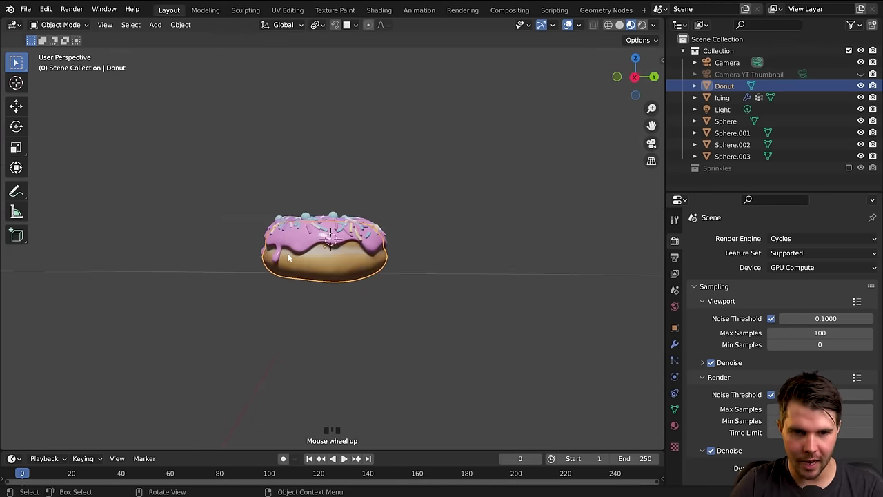
{"action": "key", "text": "r"}
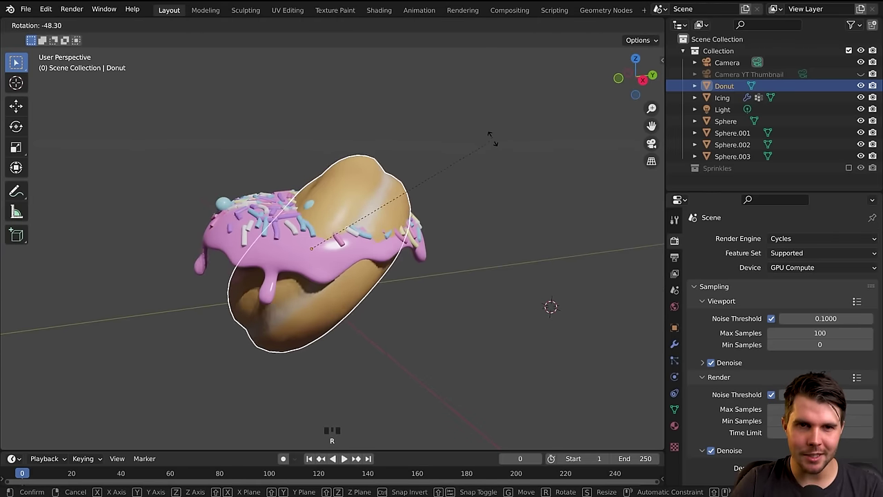
{"action": "right_click", "coordinate": [463, 193]}
Try rotating and moving the donut base separately from the icing again, cancelling each transform.
{"action": "left_click", "coordinate": [391, 244]}
{"action": "key", "text": "r"}
{"action": "right_click", "coordinate": [461, 217]}
{"action": "left_click", "coordinate": [413, 271]}
{"action": "key", "text": "r"}
{"action": "right_click", "coordinate": [491, 206]}
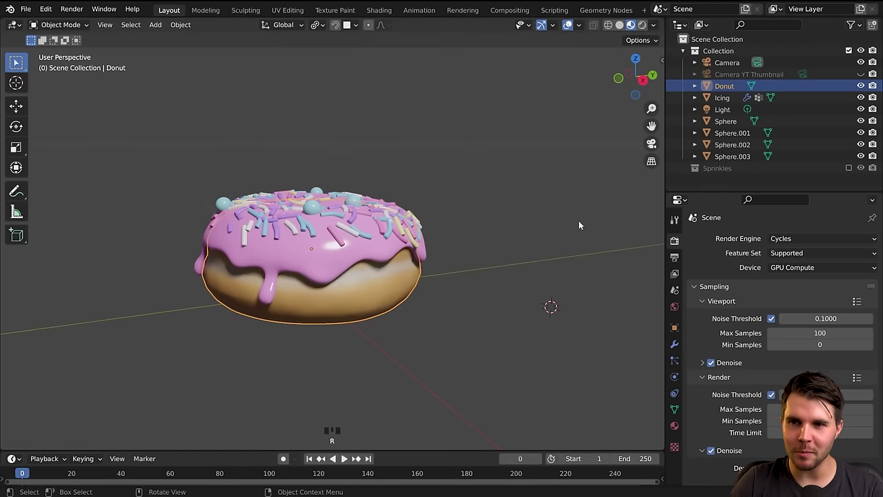
{"action": "key", "text": "g"}
{"action": "right_click", "coordinate": [563, 246]}
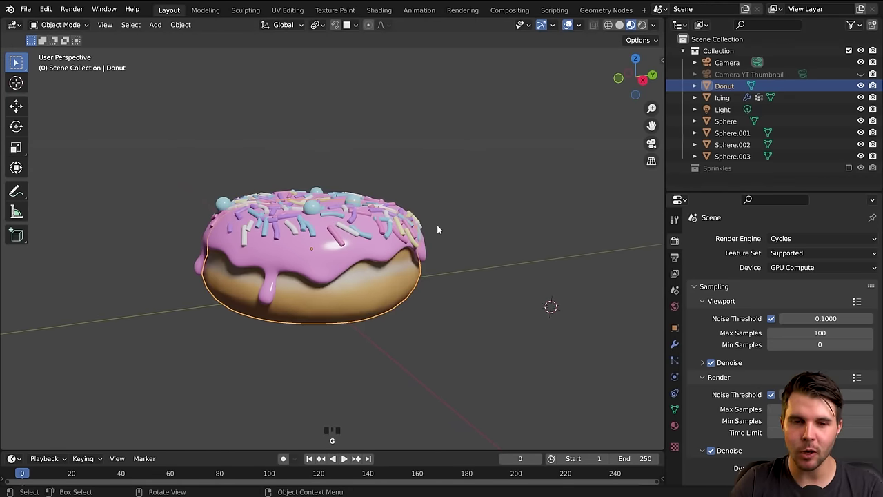
Select the icing and set the transform pivot point to Bounding Box Center.
{"action": "left_click", "coordinate": [385, 238]}
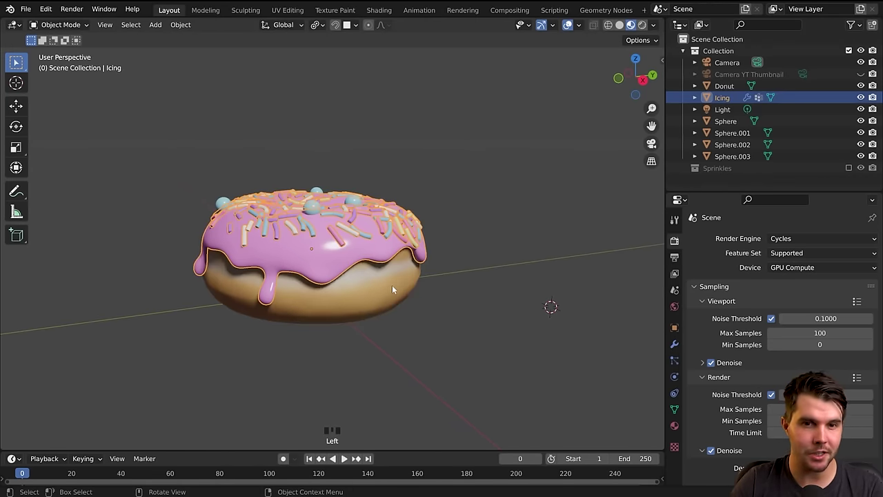
{"action": "scroll", "coordinate": [392, 287], "scroll_direction": "up", "scroll_amount": 3}
{"action": "left_click", "coordinate": [316, 25]}
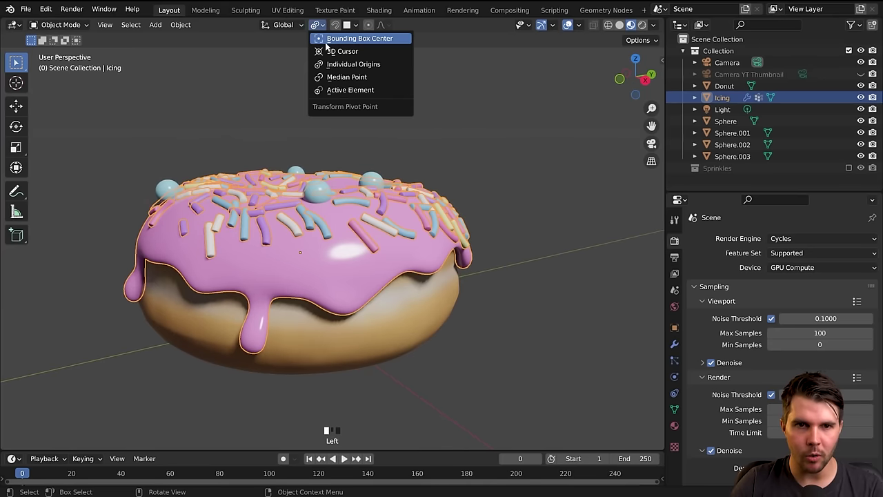
{"action": "left_click", "coordinate": [357, 157]}
Box-select the donut base, icing and all four spheres and rotate them together freehand.
{"action": "scroll", "coordinate": [358, 158], "scroll_direction": "down", "scroll_amount": 5}
{"action": "left_click", "coordinate": [312, 205]}
{"action": "left_click_drag", "start_coordinate": [160, 129], "coordinate": [557, 352]}
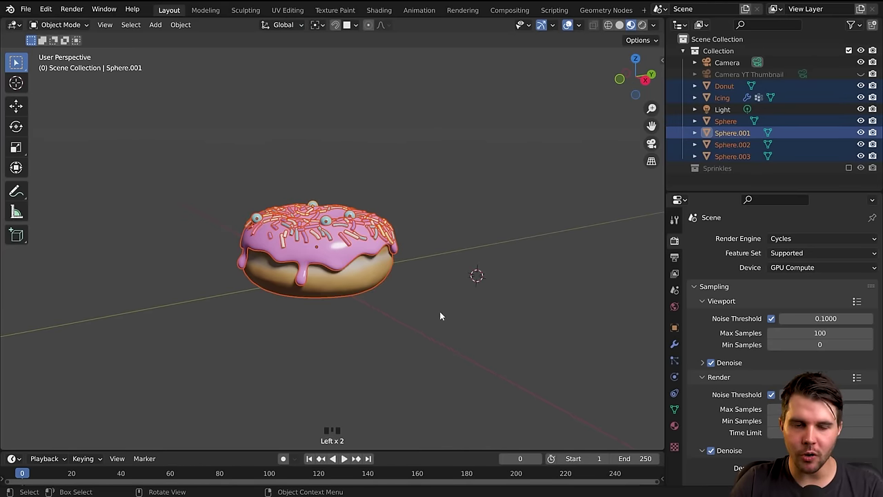
{"action": "key", "text": "r"}
{"action": "key", "text": "r"}
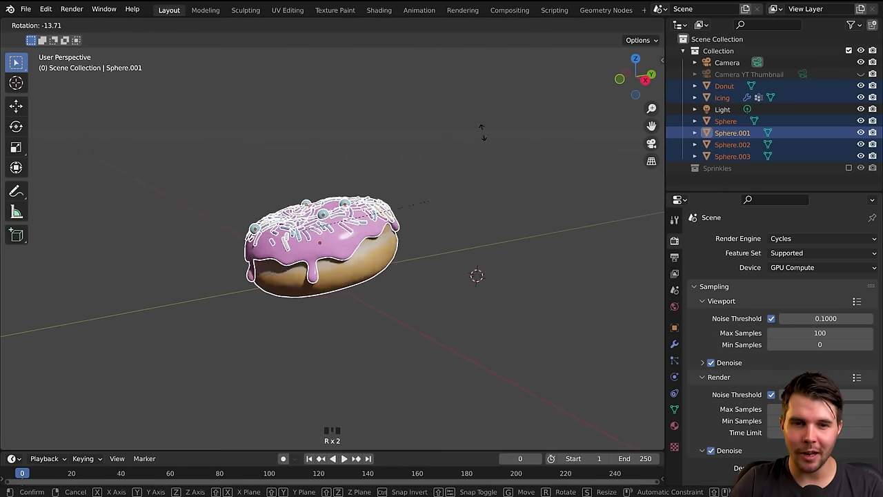
{"action": "left_click", "coordinate": [416, 86]}
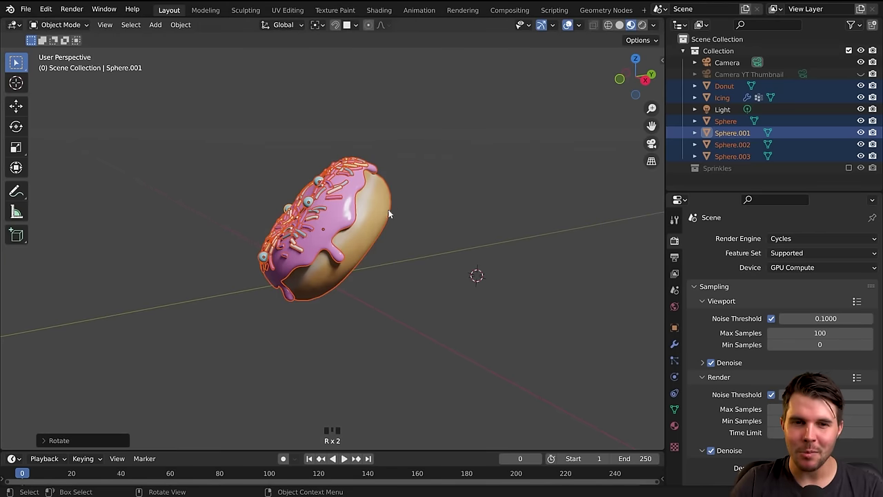
Select a single sphere, then undo that selection and the rotation of the whole donut.
{"action": "left_click", "coordinate": [318, 205]}
{"action": "key", "text": "n"}
{"action": "key", "text": "n"}
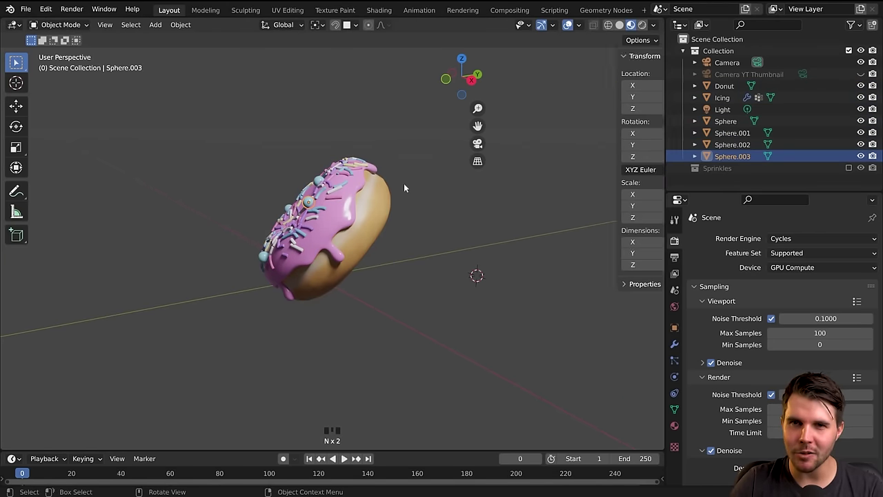
{"action": "key", "text": "ctrl+z"}
{"action": "key", "text": "ctrl+z"}
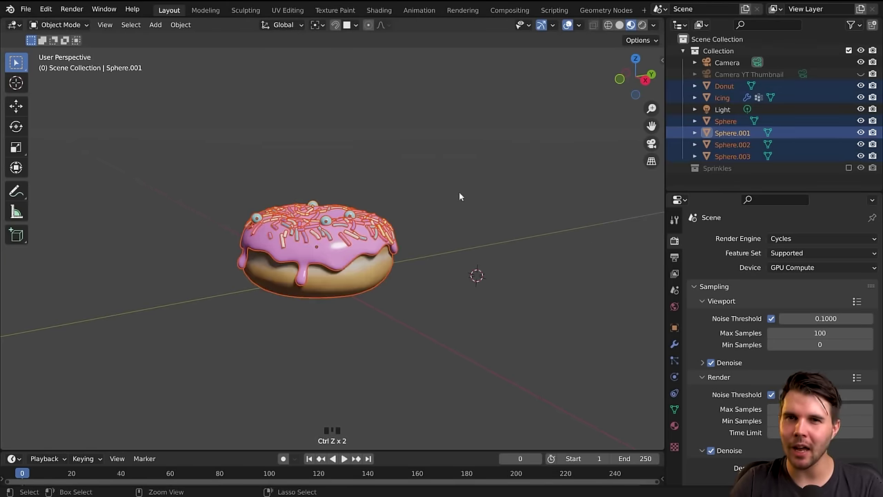
Select the icing and try moving it on its own, cancelling the move.
{"action": "scroll", "coordinate": [372, 237], "scroll_direction": "up", "scroll_amount": 2}
{"action": "left_click", "coordinate": [365, 245]}
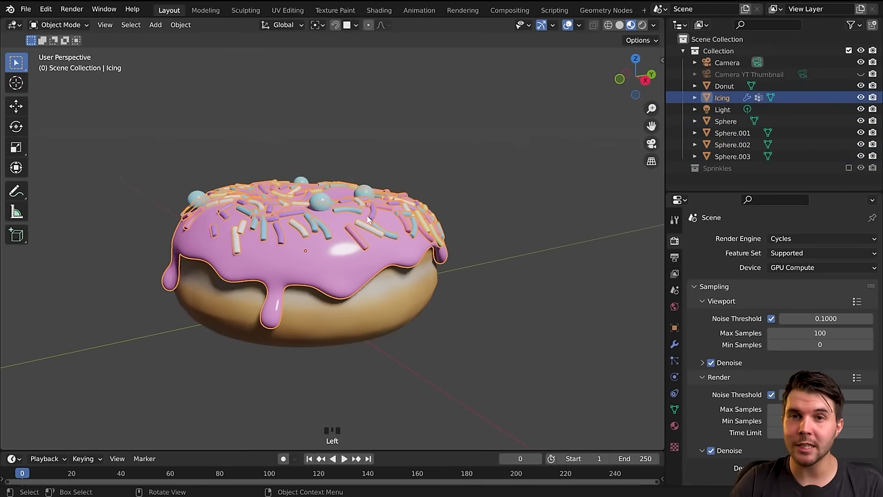
{"action": "scroll", "coordinate": [345, 293], "scroll_direction": "up", "scroll_amount": 1}
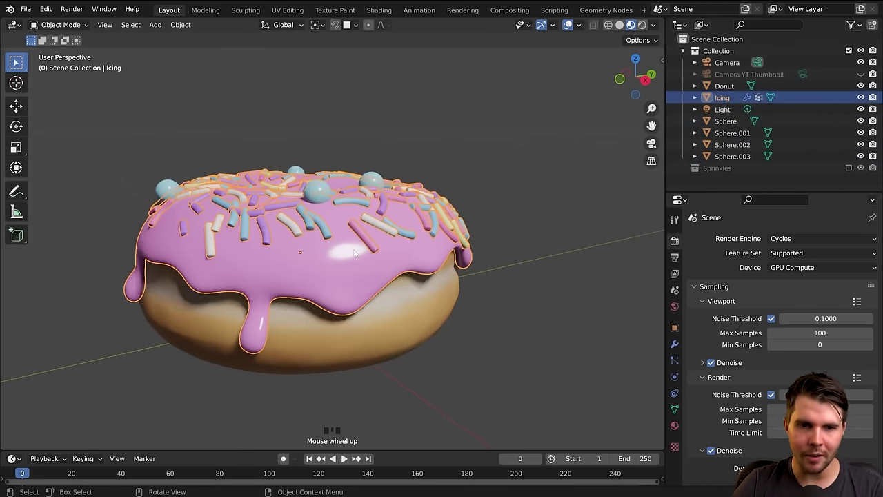
{"action": "scroll", "coordinate": [367, 255], "scroll_direction": "down", "scroll_amount": 1}
{"action": "key", "text": "g"}
{"action": "right_click", "coordinate": [397, 250]}
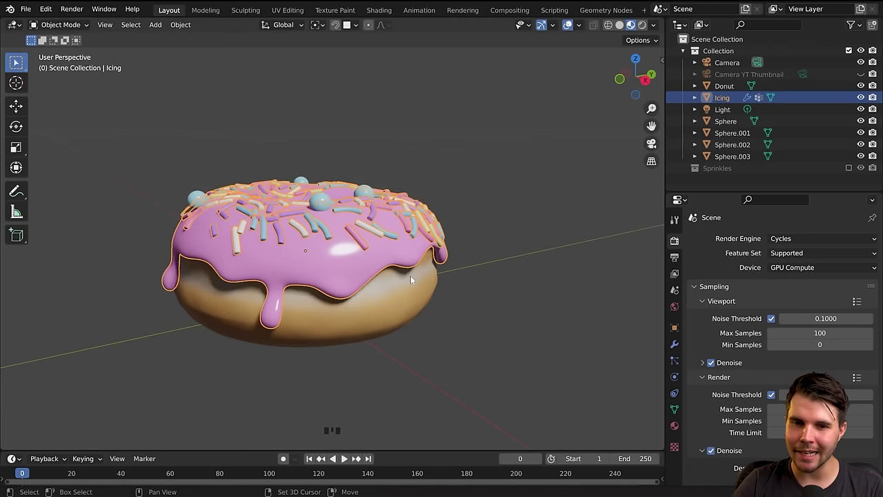
Add the donut base to the selection as the active object and parent the icing to it using the Object option.
{"action": "left_click", "coordinate": [404, 285], "text": "shift"}
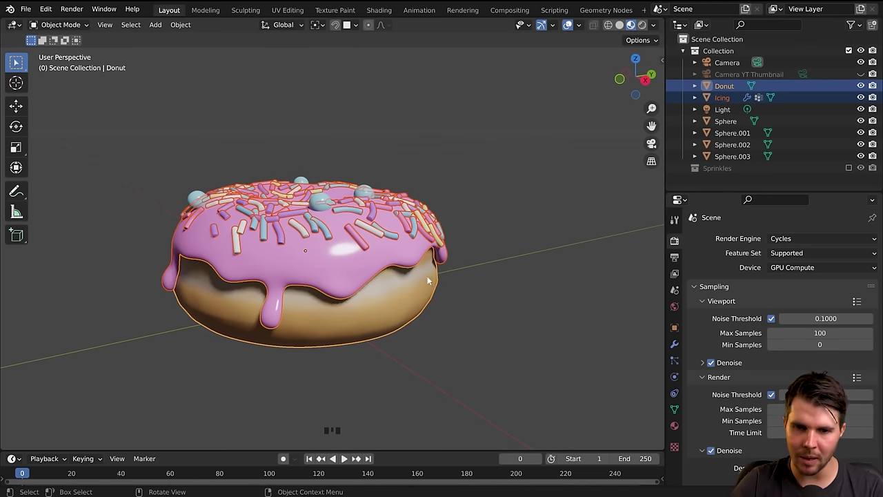
{"action": "left_click", "coordinate": [414, 249], "text": "shift"}
{"action": "left_click", "coordinate": [425, 292], "text": "shift"}
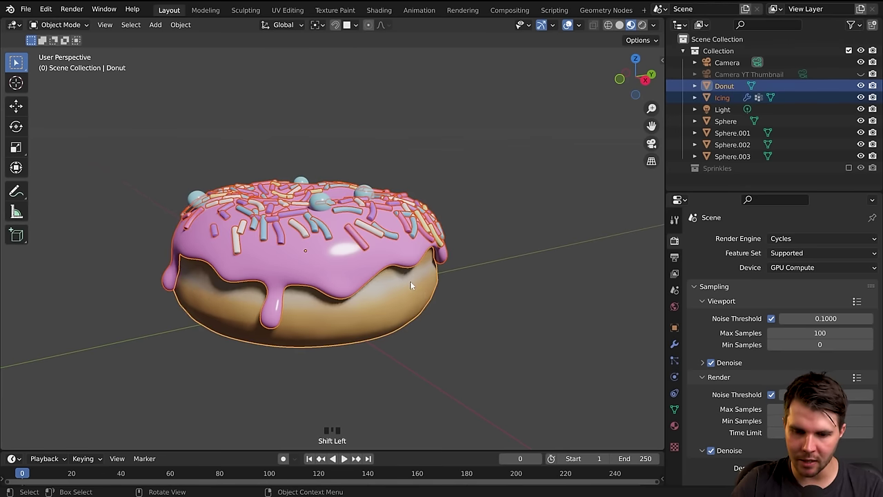
{"action": "key", "text": "ctrl"}
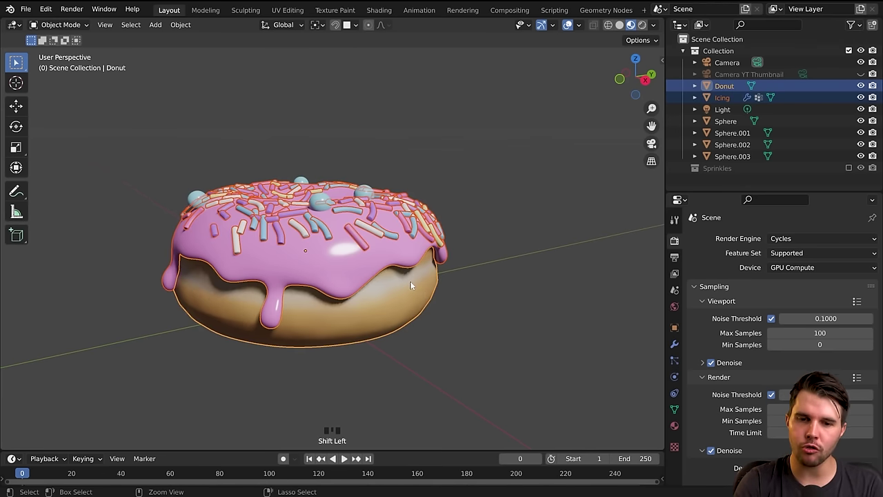
{"action": "key", "text": "ctrl+p"}
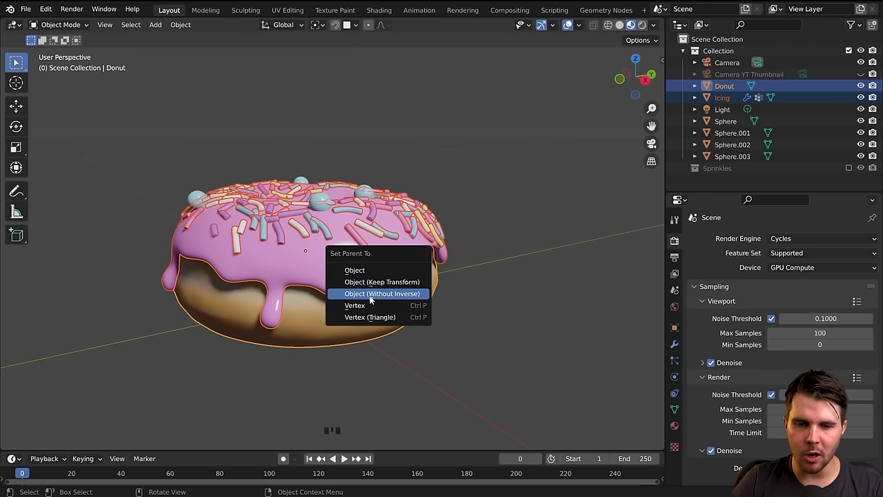
{"action": "left_click", "coordinate": [414, 271]}
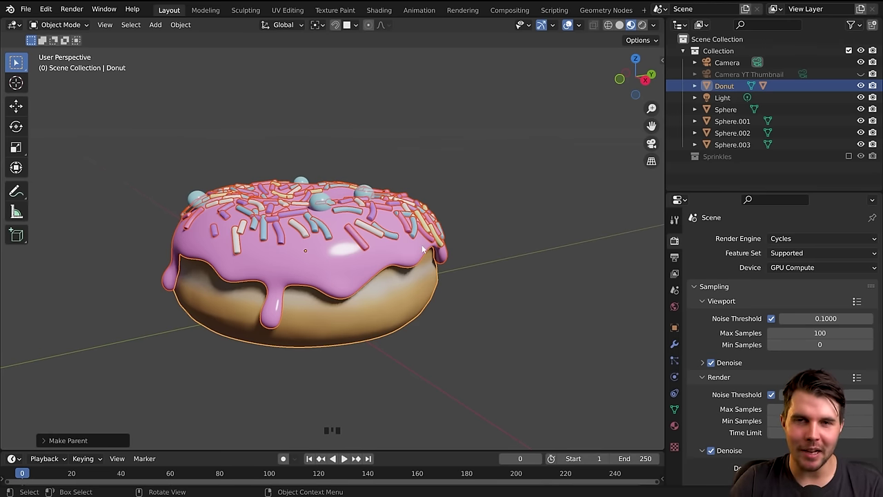
Select only the donut base and test moving it together with its parented icing, cancelling each move.
{"action": "left_click", "coordinate": [412, 283]}
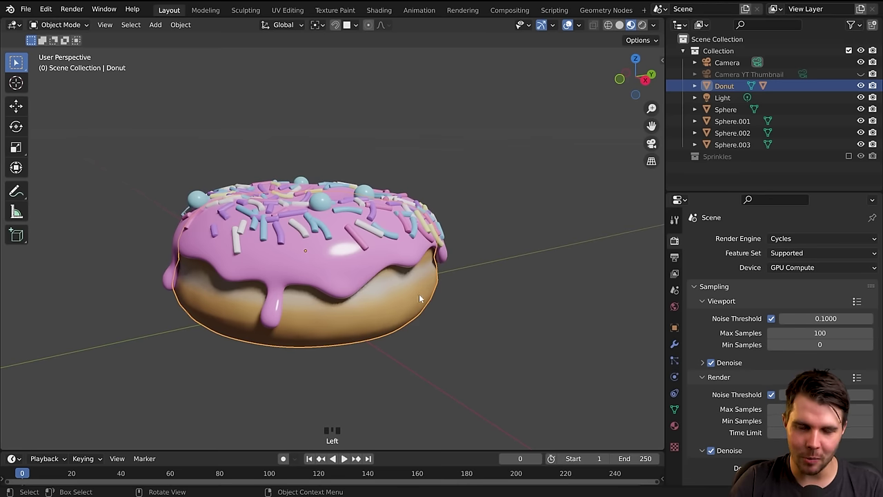
{"action": "key", "text": "n"}
{"action": "key", "text": "n"}
{"action": "key", "text": "g"}
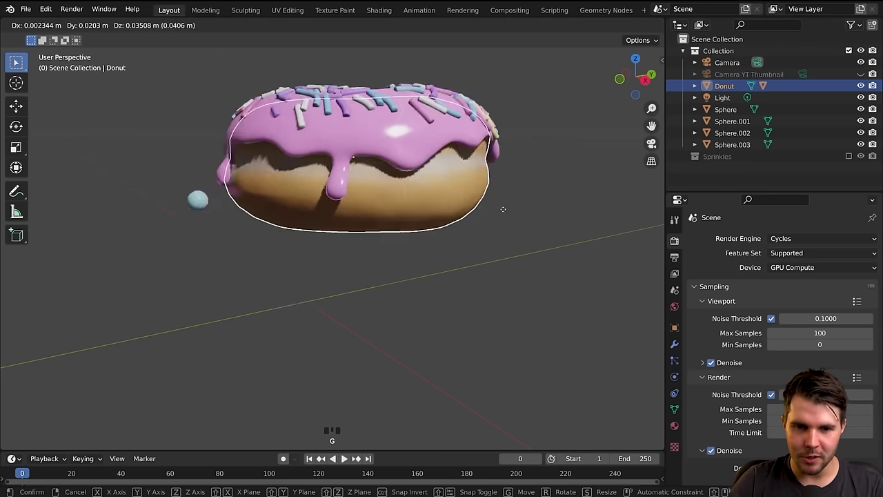
{"action": "key", "text": "Escape"}
{"action": "key", "text": "g"}
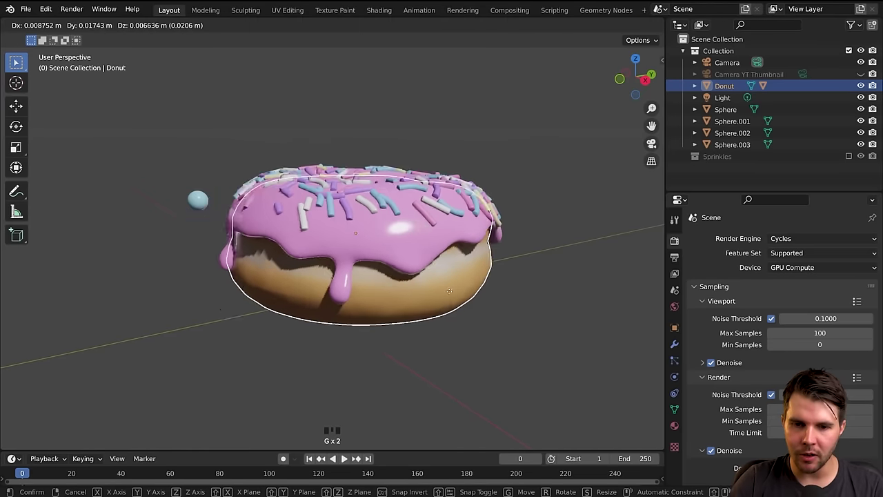
{"action": "key", "text": "Escape"}
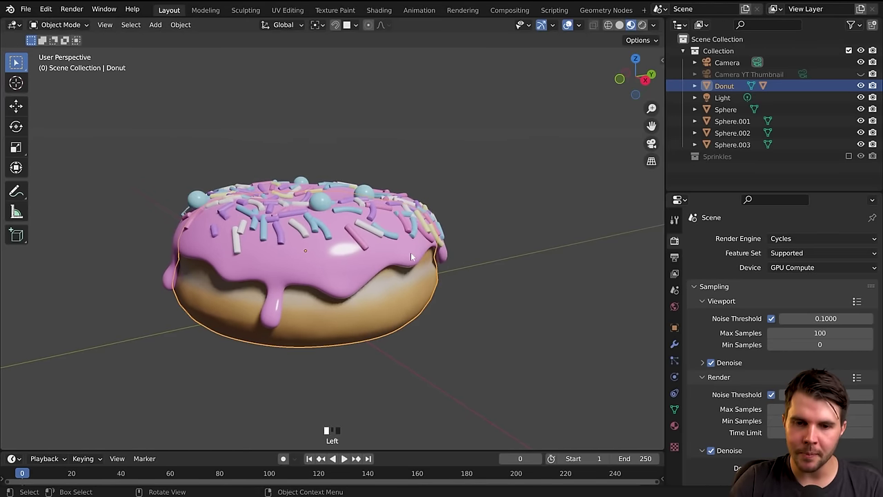
Select the icing and test moving it independently of the donut base, cancelling the move.
{"action": "left_click", "coordinate": [411, 252]}
{"action": "key", "text": "g"}
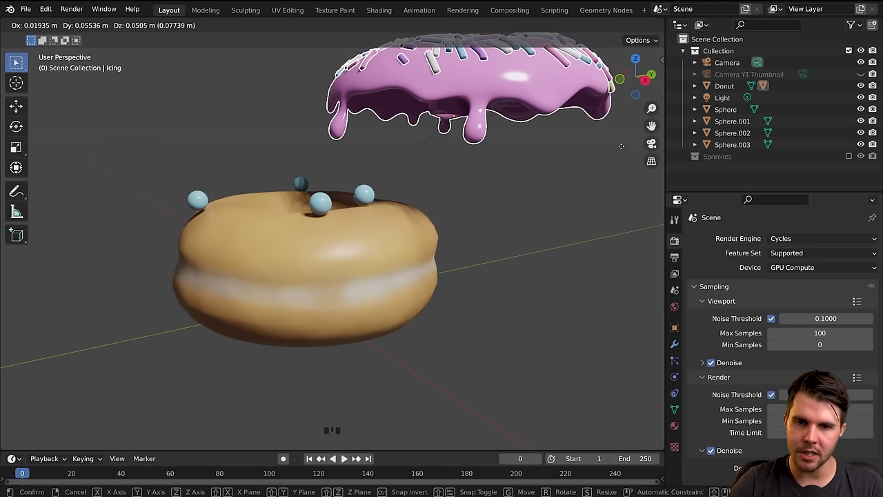
{"action": "key", "text": "Escape"}
Select all four light-blue spheres on top of the icing.
{"action": "left_click", "coordinate": [320, 202]}
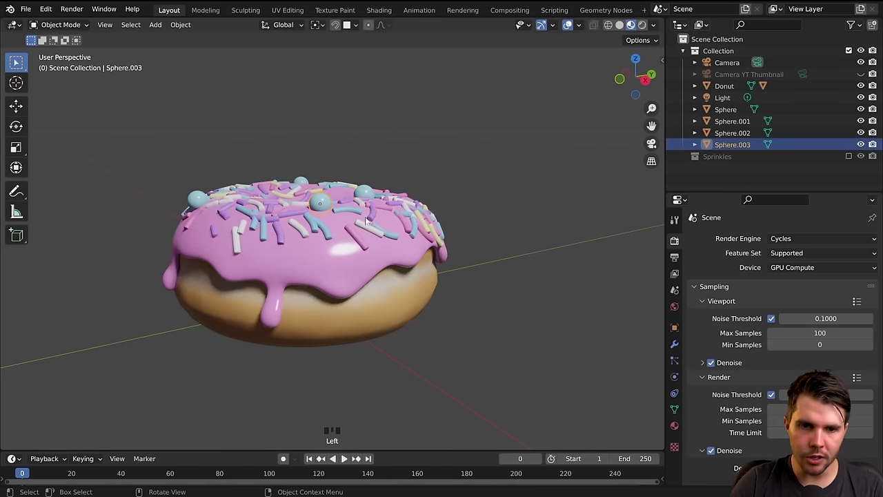
{"action": "middle_click_drag", "start_coordinate": [378, 193], "coordinate": [391, 213]}
{"action": "scroll", "coordinate": [392, 213], "scroll_direction": "down", "scroll_amount": 2}
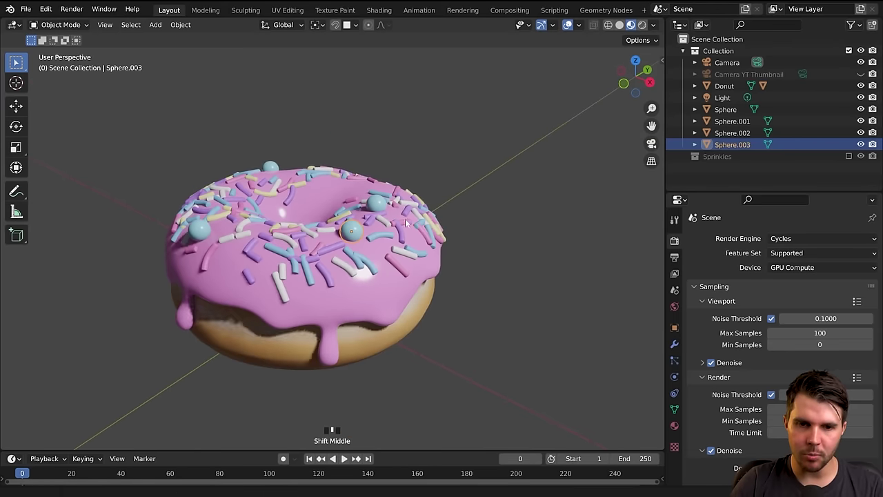
{"action": "middle_click_drag", "start_coordinate": [483, 235], "coordinate": [440, 253], "text": "shift"}
{"action": "left_click", "coordinate": [390, 218], "text": "shift"}
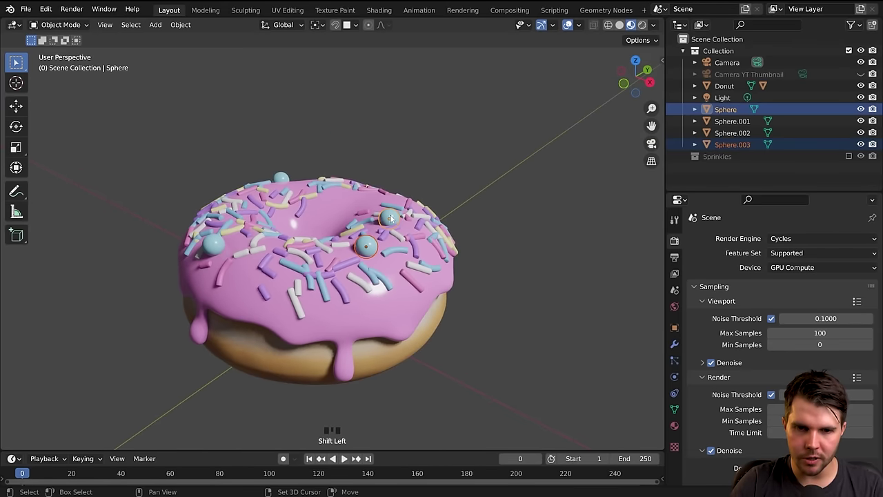
{"action": "left_click", "coordinate": [280, 179], "text": "shift"}
{"action": "left_click", "coordinate": [213, 243], "text": "shift"}
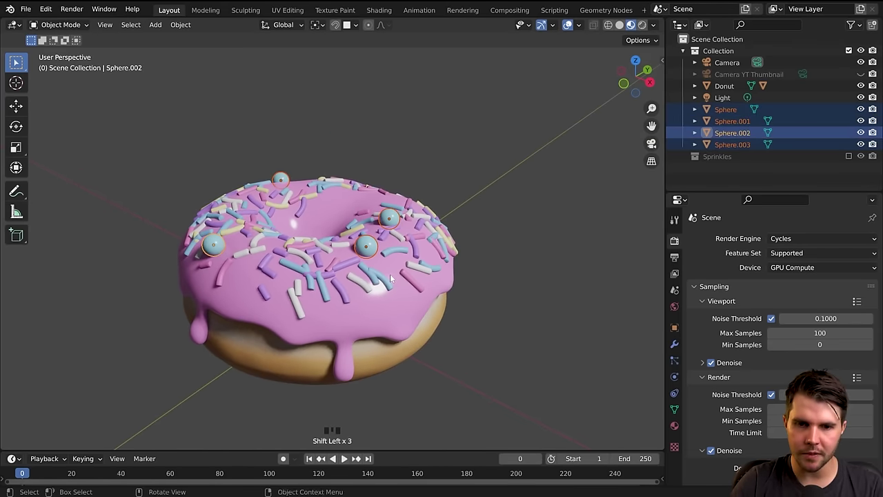
Add the icing as the active object and parent the four spheres to it using the Object option.
{"action": "middle_click_drag", "start_coordinate": [390, 277], "coordinate": [366, 250]}
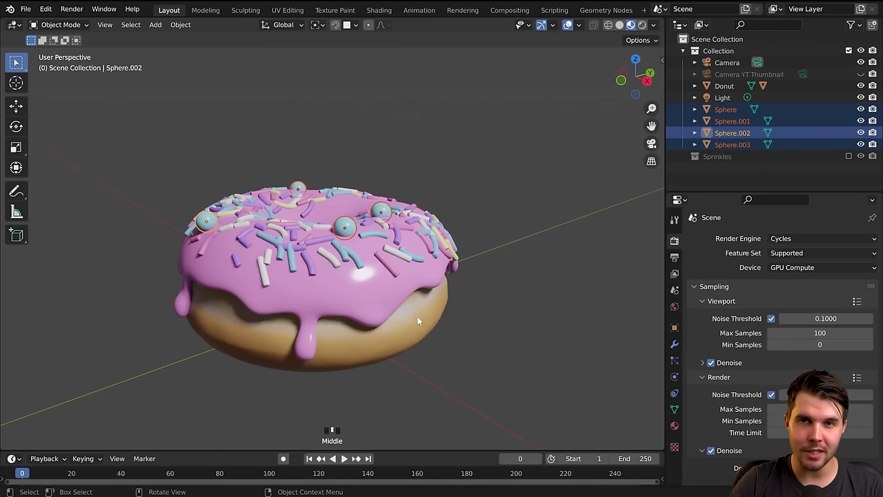
{"action": "left_click", "coordinate": [370, 265], "text": "shift"}
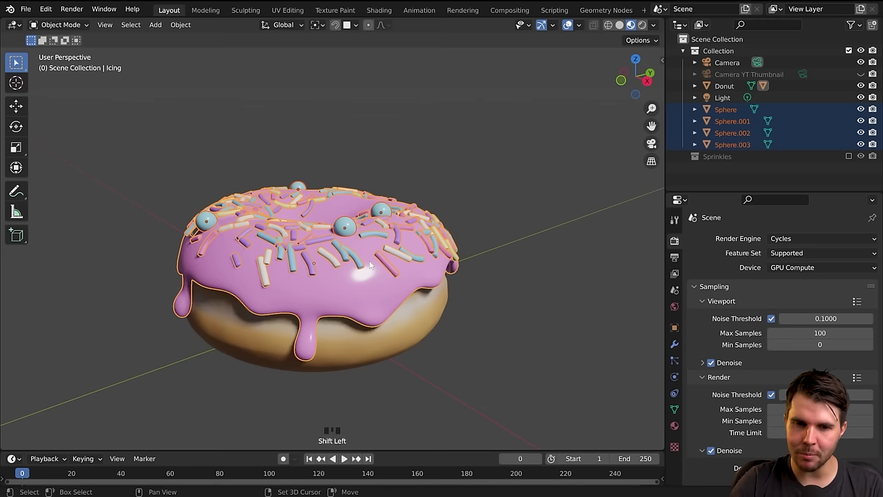
{"action": "key", "text": "ctrl+p"}
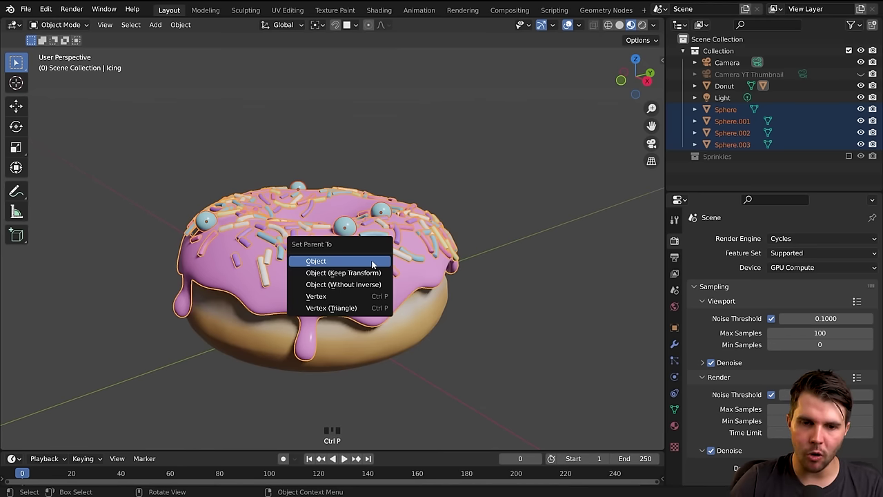
{"action": "left_click", "coordinate": [371, 262]}
{"action": "left_click", "coordinate": [412, 259]}
{"action": "left_click", "coordinate": [422, 253]}
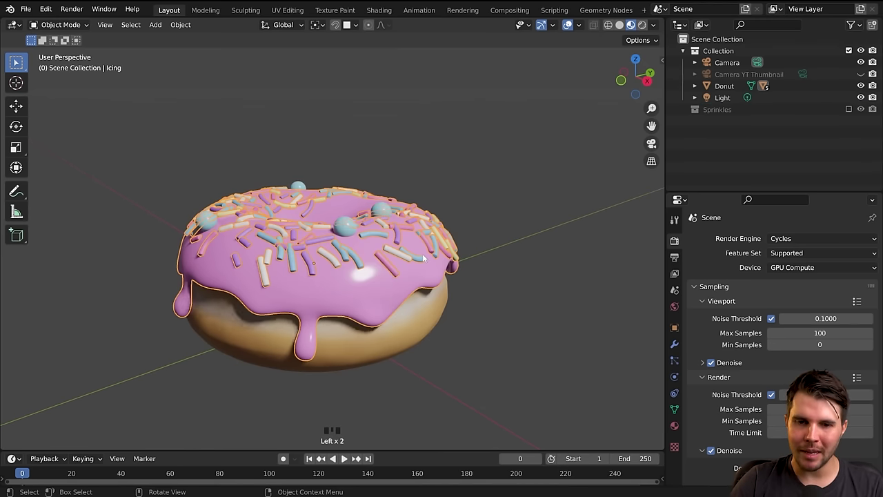
Try moving the icing along an axis to check that its parented spheres follow.
{"action": "middle_click_drag", "start_coordinate": [467, 260], "coordinate": [429, 240]}
{"action": "key", "text": "g"}
{"action": "key", "text": "x"}
{"action": "key", "text": "z"}
{"action": "left_click", "coordinate": [416, 203]}
{"action": "scroll", "coordinate": [359, 188], "scroll_direction": "up", "scroll_amount": 2}
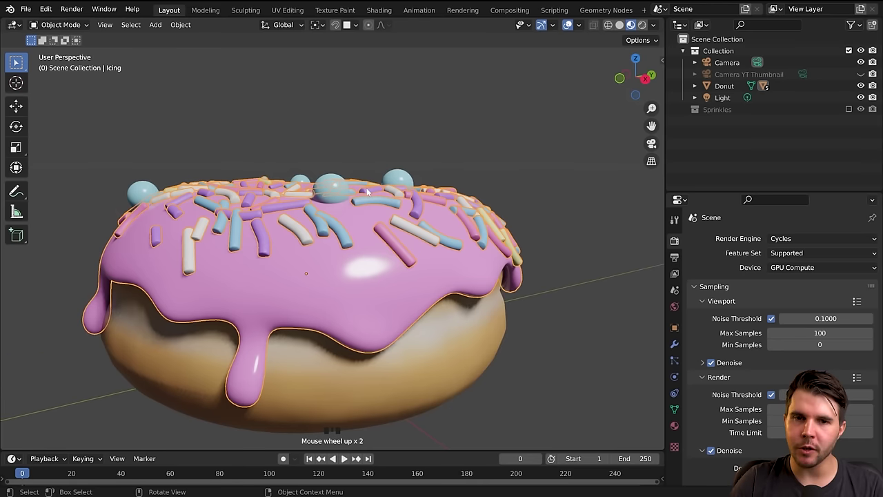
Select the donut base and test moving the whole donut with its icing and spheres, cancelling each move.
{"action": "scroll", "coordinate": [400, 295], "scroll_direction": "down", "scroll_amount": 4}
{"action": "left_click", "coordinate": [387, 286]}
{"action": "key", "text": "g"}
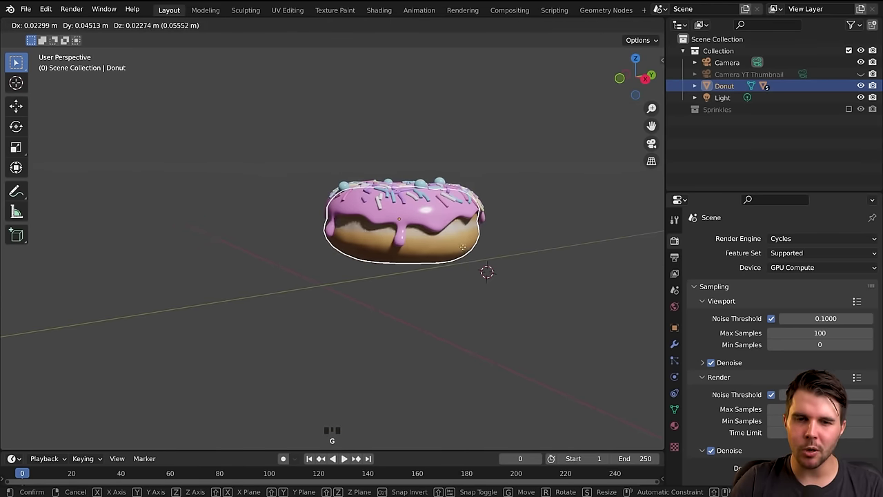
{"action": "right_click", "coordinate": [462, 246]}
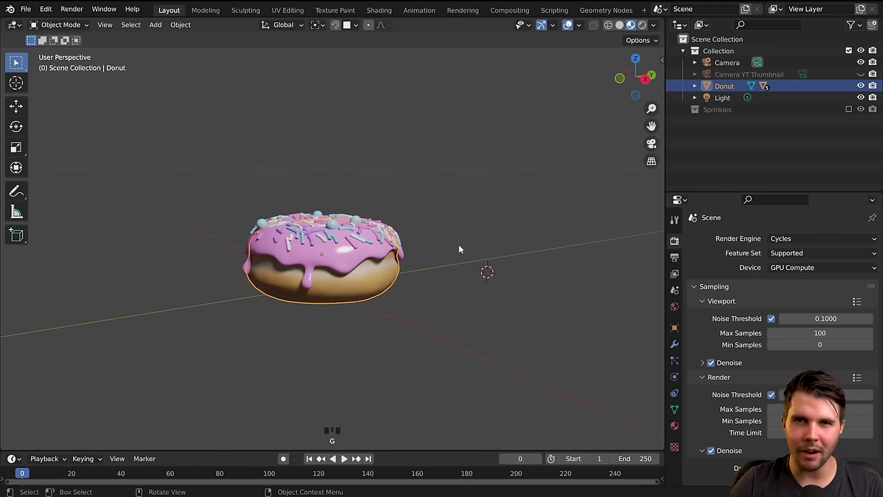
{"action": "scroll", "coordinate": [463, 248], "scroll_direction": "up", "scroll_amount": 2}
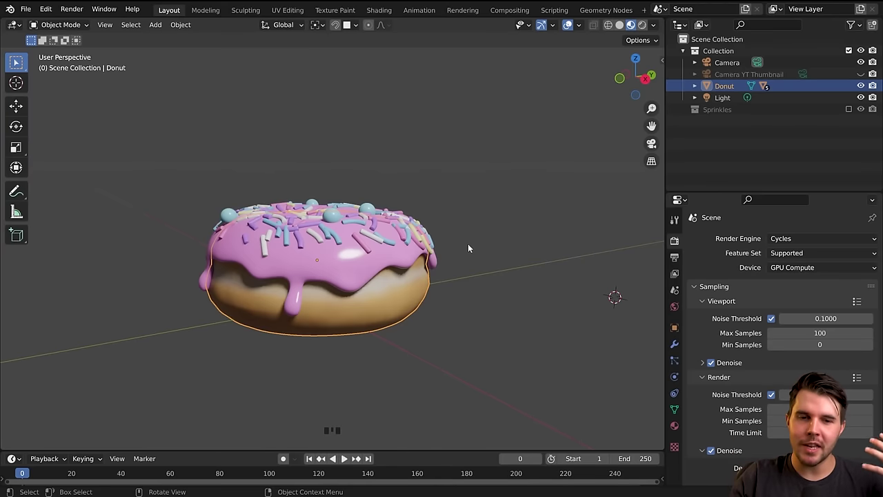
{"action": "scroll", "coordinate": [467, 251], "scroll_direction": "up", "scroll_amount": 2}
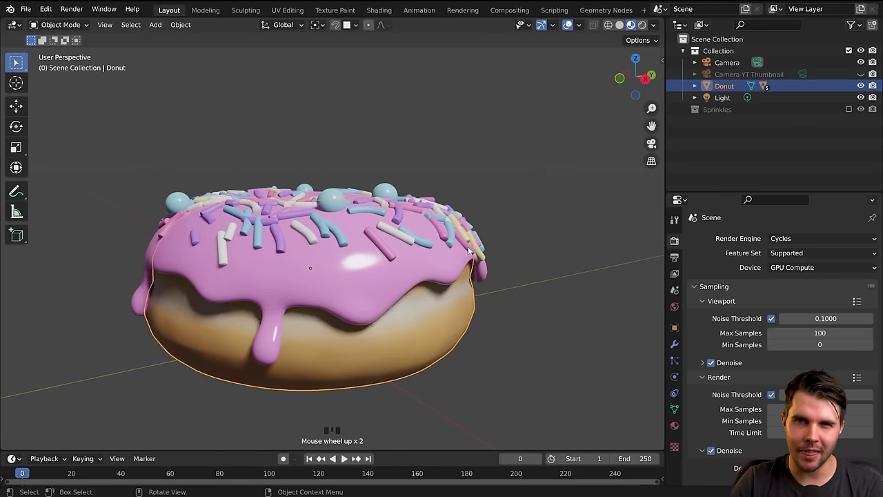
{"action": "middle_click_drag", "start_coordinate": [468, 251], "coordinate": [392, 256]}
{"action": "key", "text": "g"}
{"action": "key", "text": "Escape"}
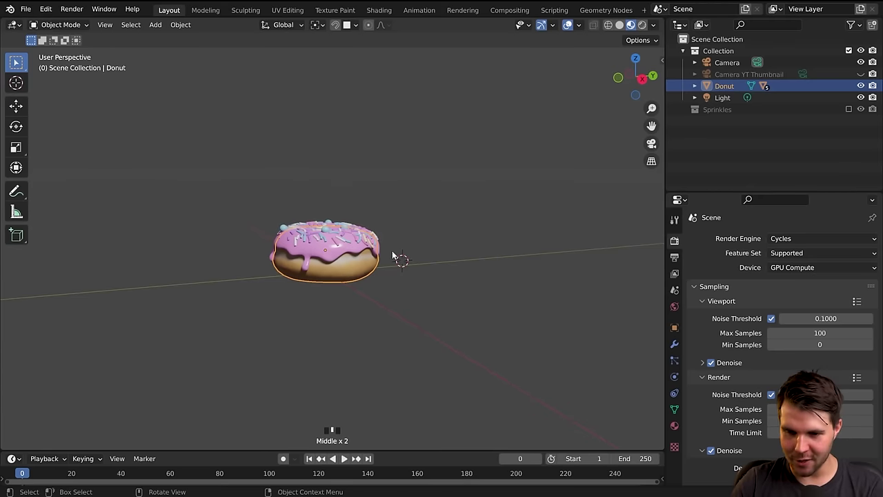
Switch to the camera view and try rotating the donut freehand, cancelling each rotation.
{"action": "key", "text": "KP_0"}
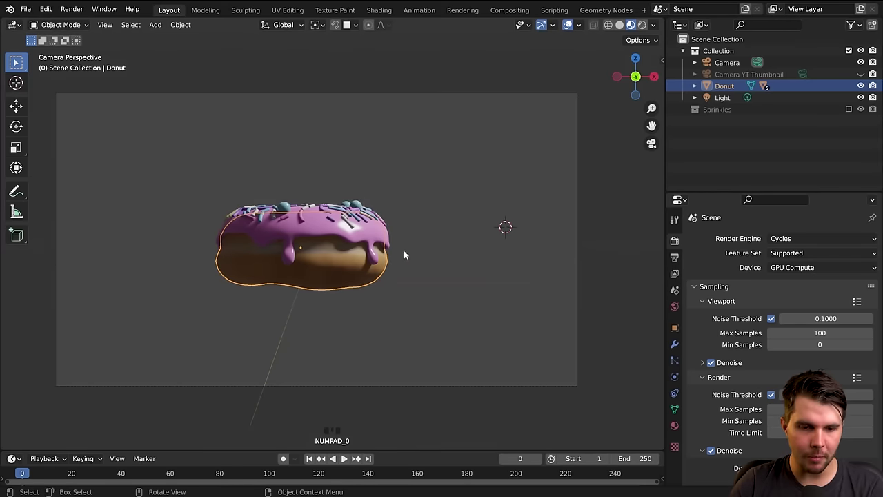
{"action": "middle_click_drag", "start_coordinate": [480, 191], "coordinate": [494, 188]}
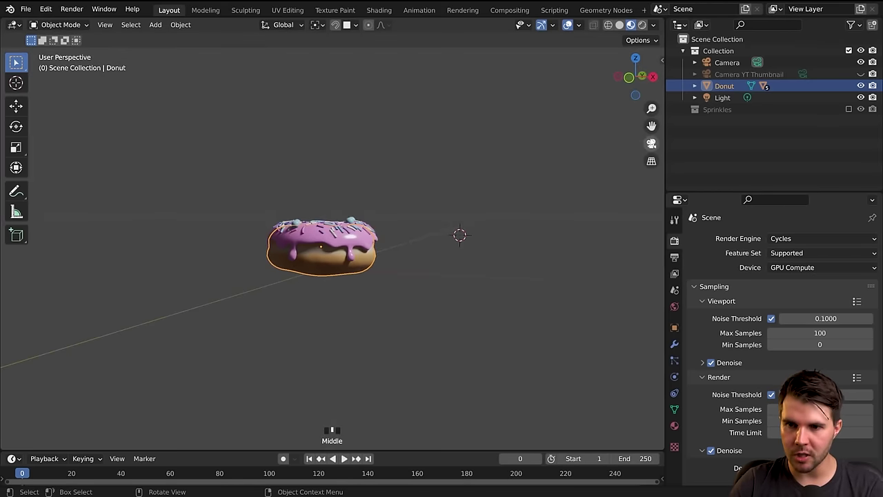
{"action": "key", "text": "r"}
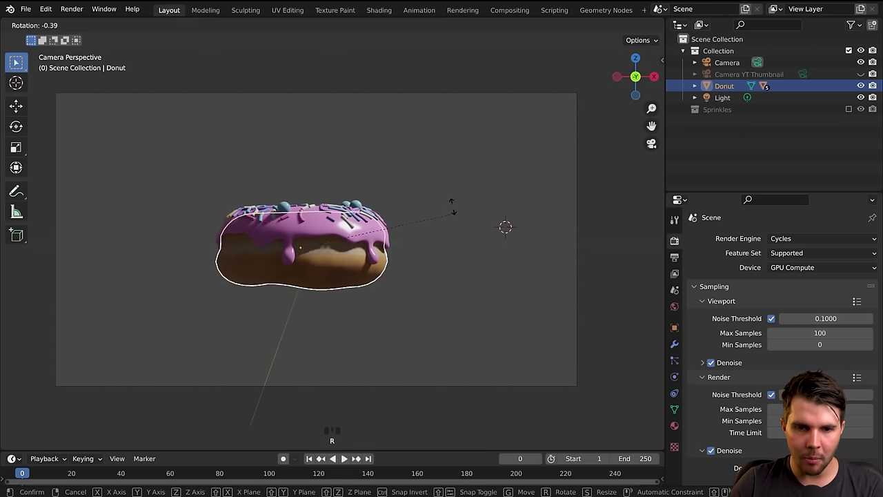
{"action": "right_click", "coordinate": [452, 218]}
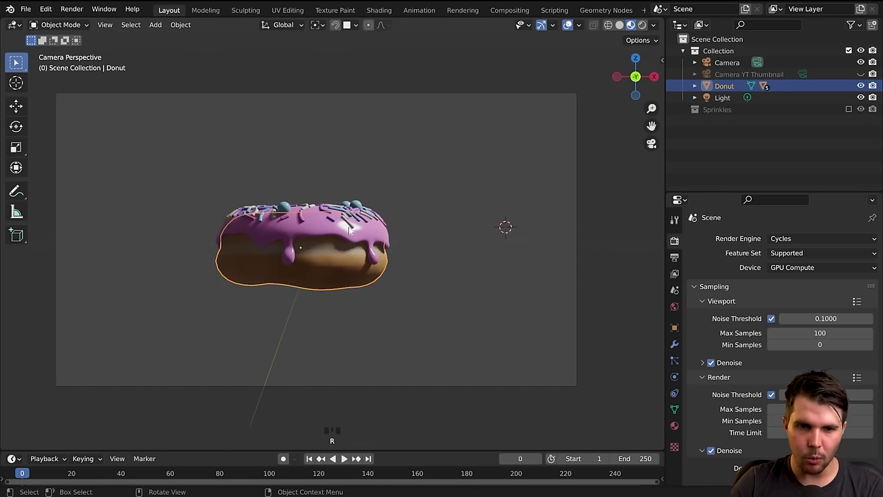
{"action": "key", "text": "r"}
{"action": "key", "text": "x"}
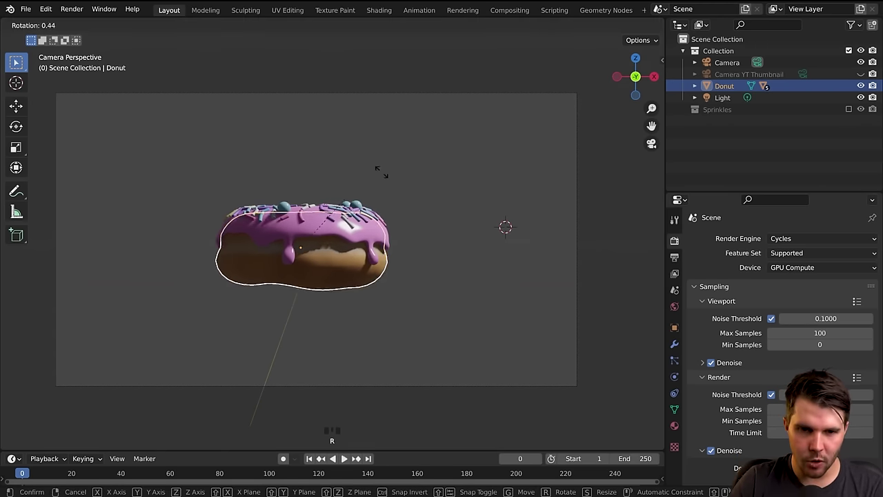
{"action": "right_click", "coordinate": [417, 143]}
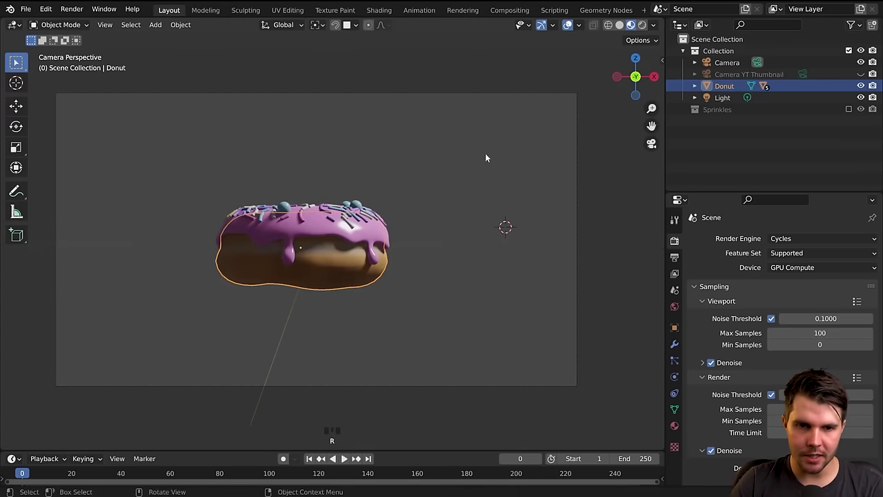
Show the donut's transform values and set its X rotation to 60°.
{"action": "key", "text": "n"}
{"action": "left_click_drag", "start_coordinate": [495, 133], "coordinate": [702, 133]}
{"action": "left_click", "coordinate": [599, 133]}
{"action": "type", "text": "60"}
{"action": "key", "text": "Return"}
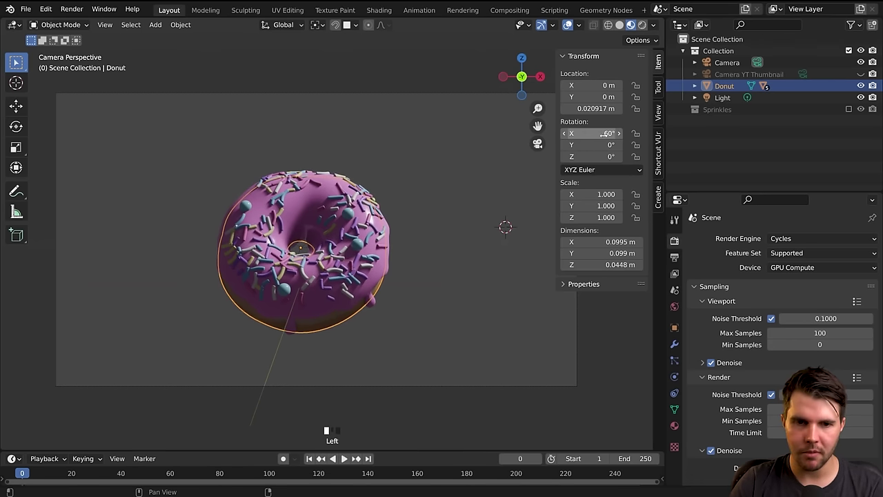
Try rotating the donut about the Z axis, cancel the rotation, and hide the transform values.
{"action": "key", "text": "r"}
{"action": "key", "text": "z"}
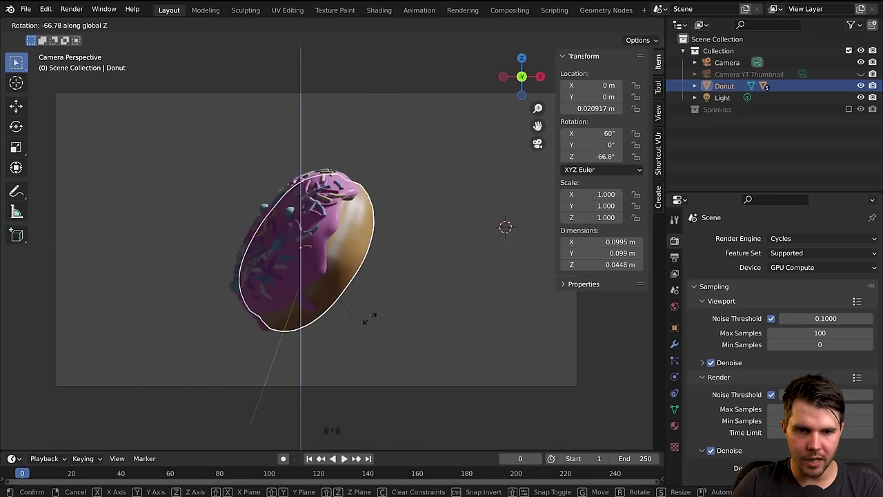
{"action": "left_click", "coordinate": [396, 187]}
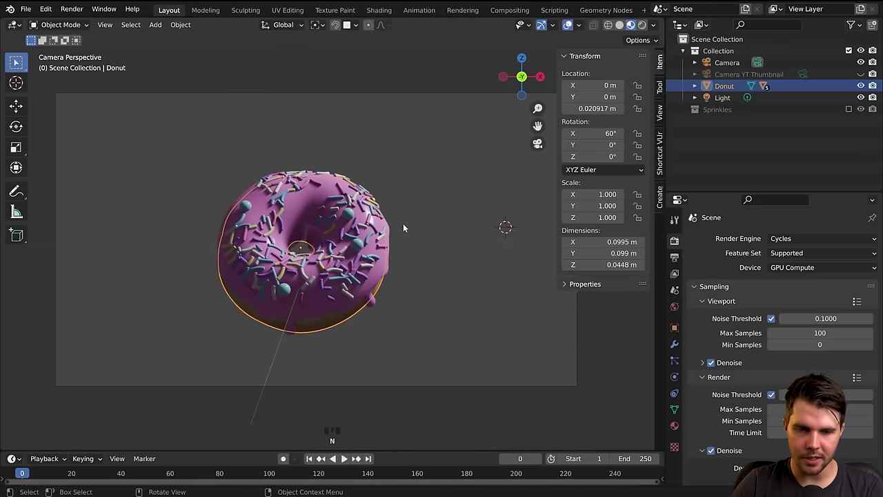
{"action": "key", "text": "n"}
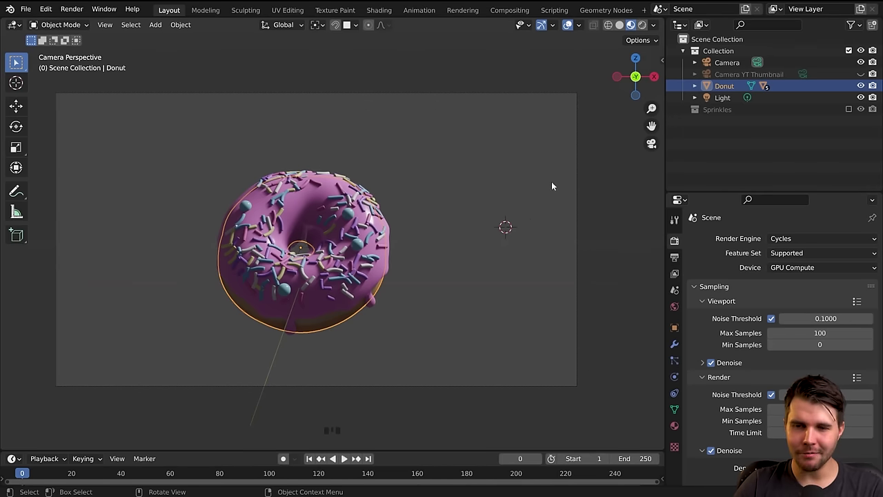
Select the camera and try moving it along the global Z axis, cancelling the move.
{"action": "left_click", "coordinate": [577, 171]}
{"action": "key", "text": "g"}
{"action": "key", "text": "z"}
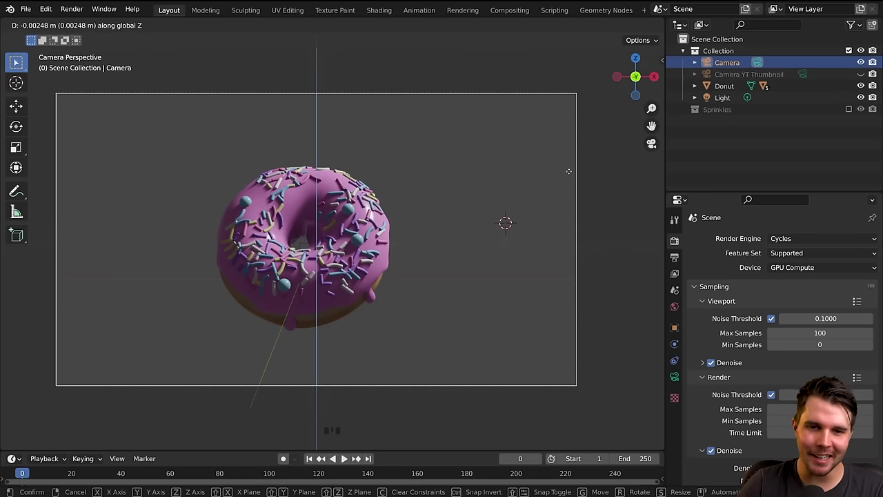
{"action": "right_click", "coordinate": [568, 171]}
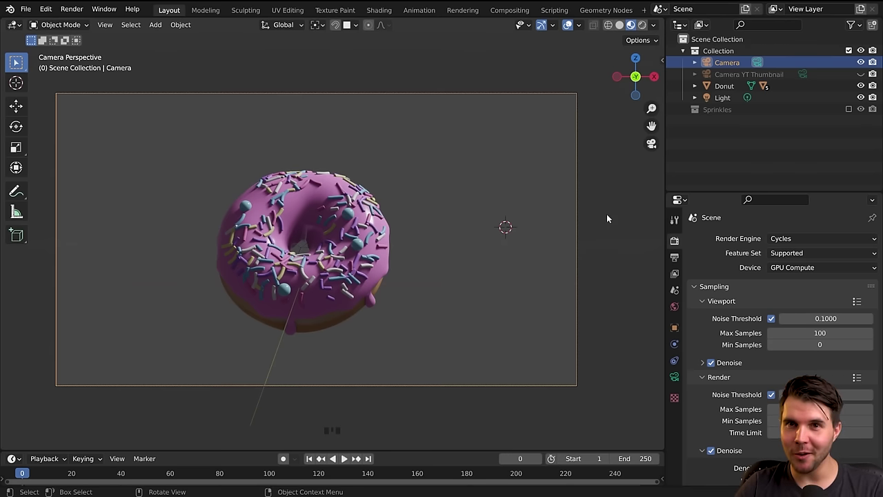
Show the render output settings, enlarge their area, and set the horizontal resolution to 1080 px.
{"action": "left_click", "coordinate": [675, 258]}
{"action": "left_click_drag", "start_coordinate": [738, 193], "coordinate": [737, 122]}
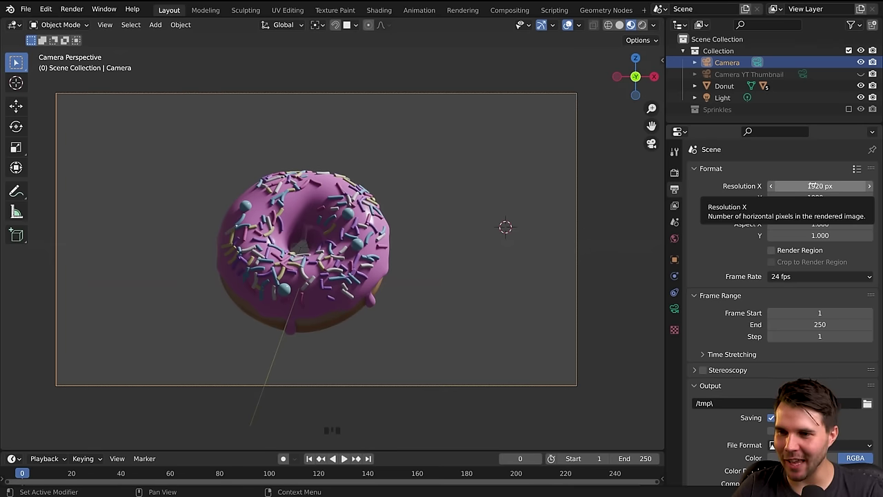
{"action": "left_click", "coordinate": [812, 185]}
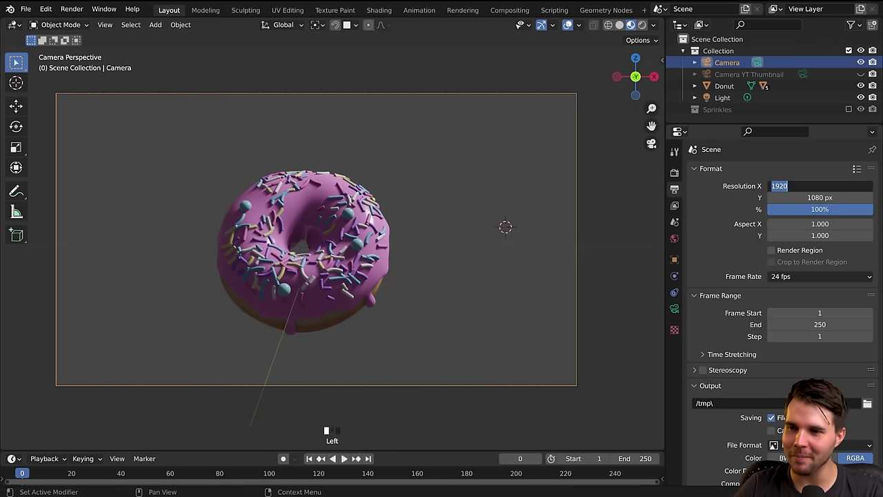
{"action": "left_click", "coordinate": [794, 236]}
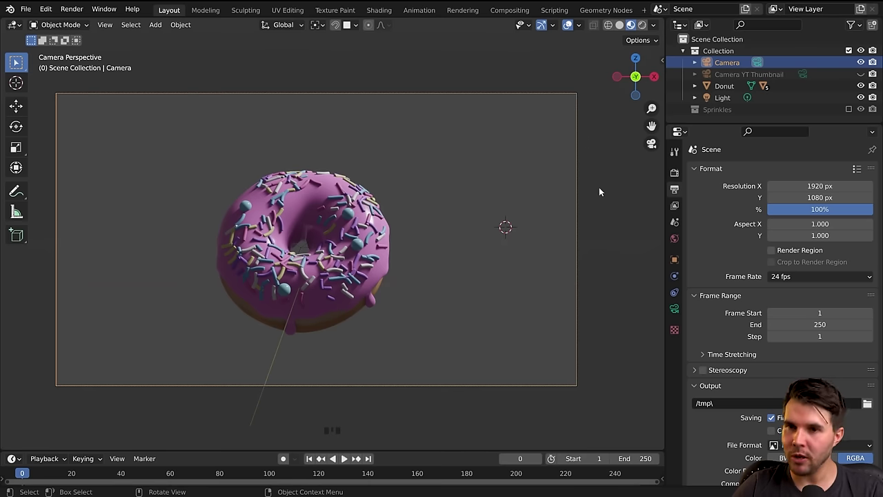
{"action": "mouse_move", "coordinate": [809, 185]}
{"action": "left_mouse_down"}
{"action": "mouse_move", "coordinate": [714, 186]}
{"action": "mouse_move", "coordinate": [882, 185]}
{"action": "mouse_move", "coordinate": [745, 185]}
{"action": "mouse_move", "coordinate": [797, 185]}
{"action": "left_mouse_up"}
{"action": "left_click", "coordinate": [819, 186]}
{"action": "type", "text": "1080"}
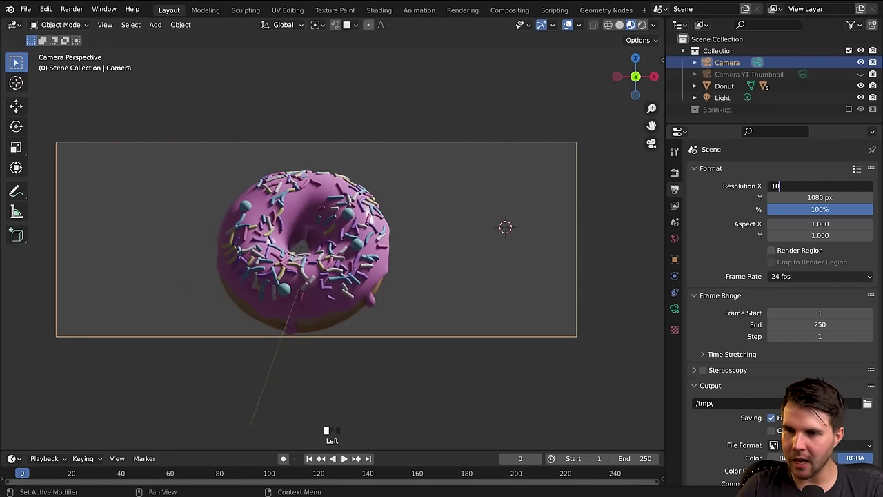
{"action": "key", "text": "Return"}
{"action": "scroll", "coordinate": [546, 231], "scroll_direction": "up", "scroll_amount": 2}
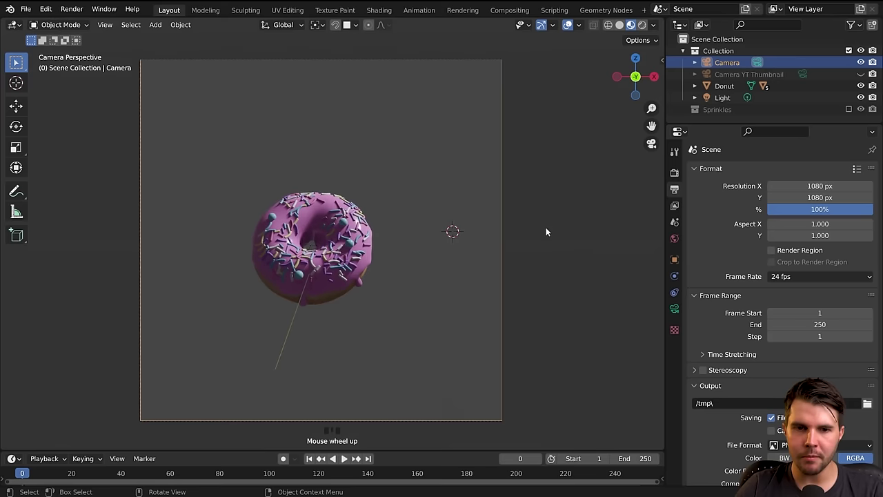
Set the vertical resolution to 1920 px for a tall portrait frame.
{"action": "left_click", "coordinate": [828, 198]}
{"action": "type", "text": "1920"}
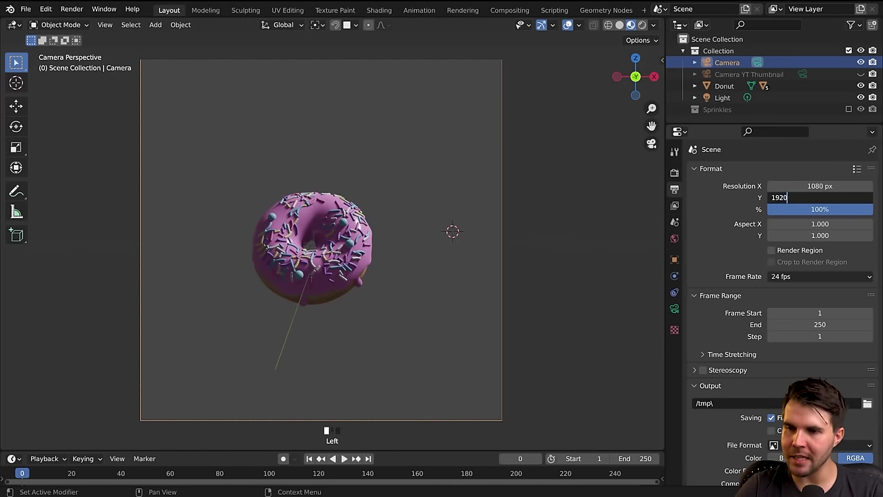
{"action": "key", "text": "Return"}
{"action": "scroll", "coordinate": [352, 294], "scroll_direction": "down", "scroll_amount": 2}
{"action": "scroll", "coordinate": [352, 297], "scroll_direction": "up", "scroll_amount": 1}
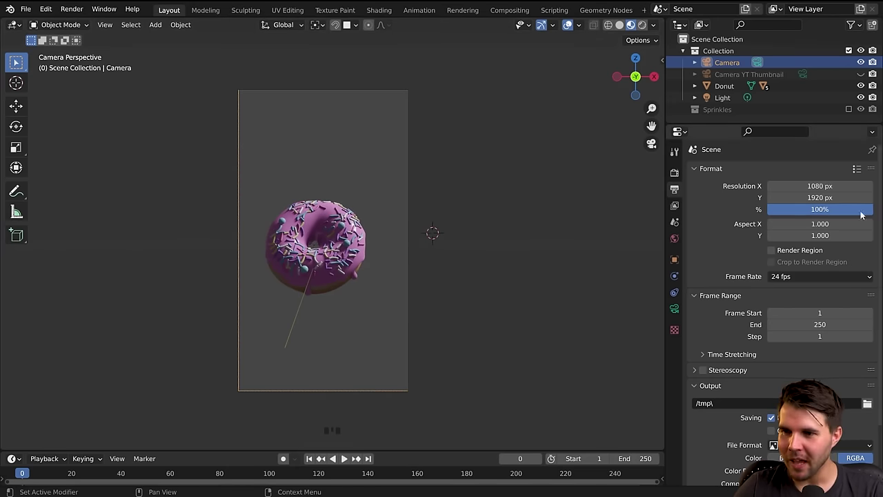
Try a vertical resolution of 1440 px, and return it to 1920 px.
{"action": "left_click", "coordinate": [821, 198]}
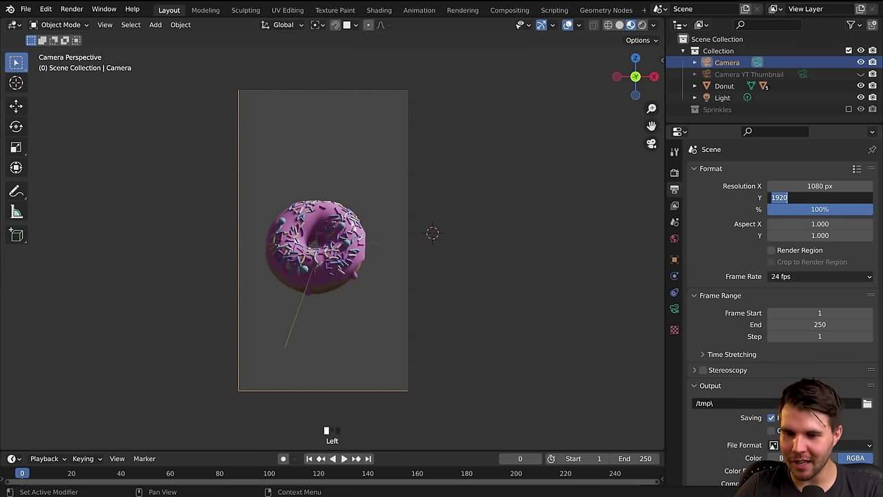
{"action": "type", "text": "1440"}
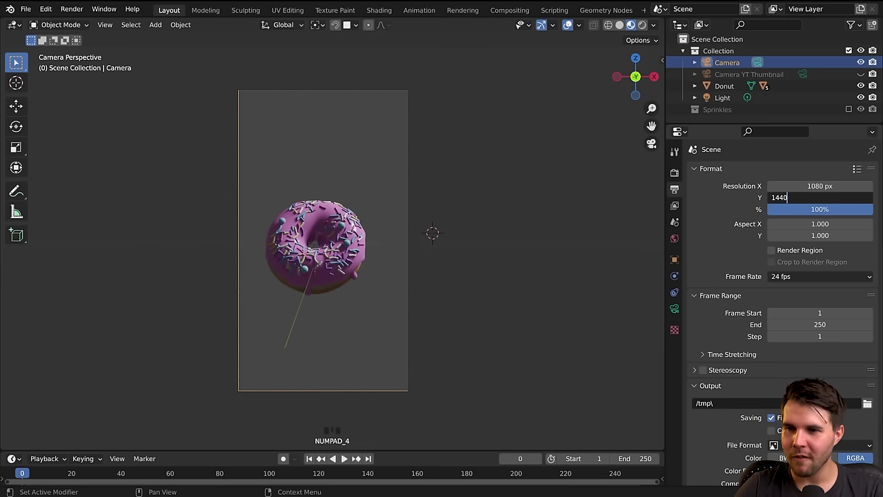
{"action": "key", "text": "Return"}
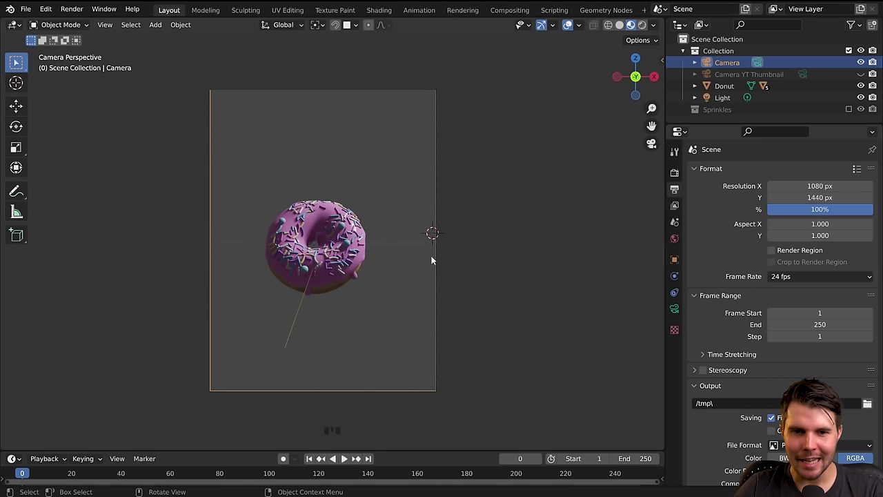
{"action": "left_click", "coordinate": [793, 198]}
{"action": "type", "text": "19"}
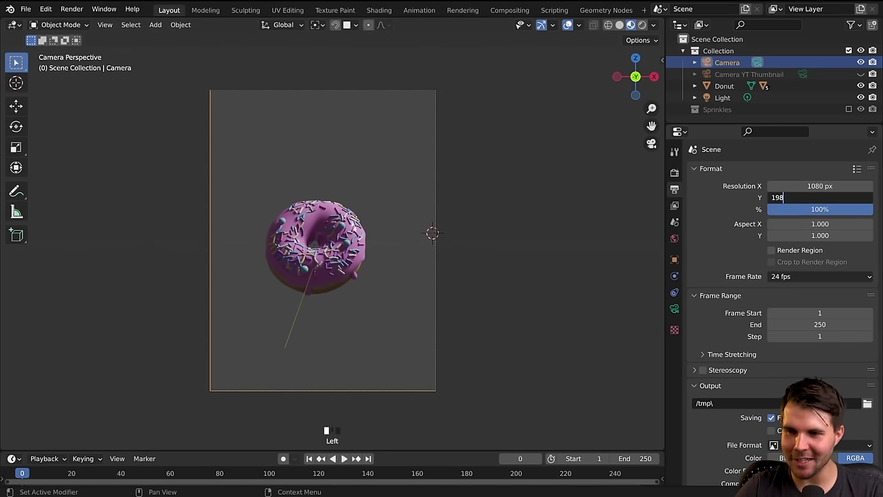
{"action": "type", "text": "20"}
{"action": "key", "text": "Return"}
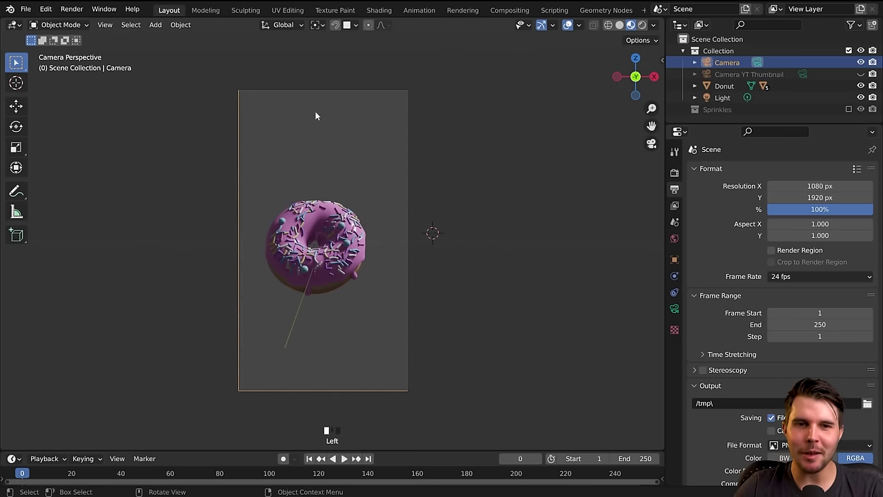
Set the vertical resolution to 1440 px and show the camera's lens settings.
{"action": "left_click", "coordinate": [800, 198]}
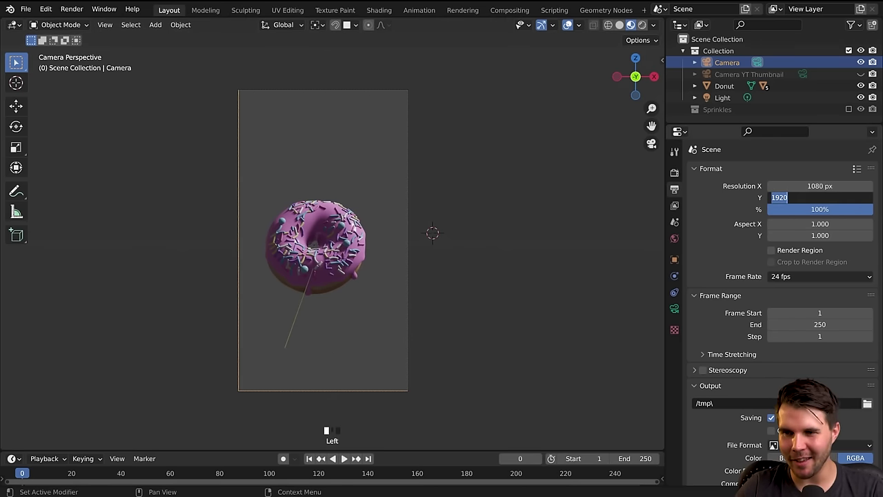
{"action": "type", "text": "1400"}
{"action": "key", "text": "Return"}
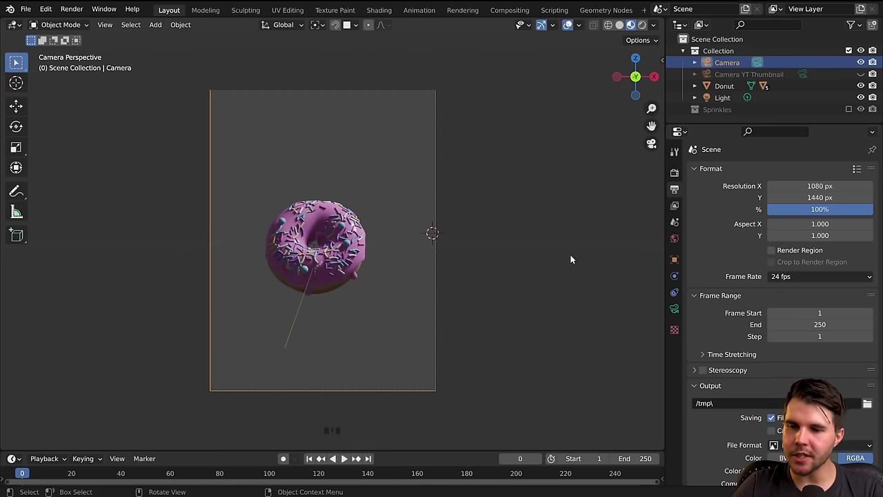
{"action": "left_click", "coordinate": [675, 309]}
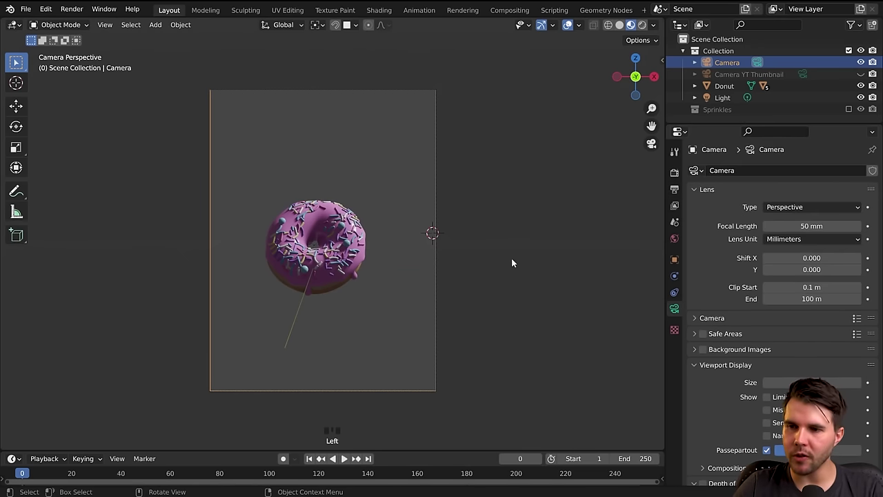
Snap the 3D cursor to the donut and add a monkey mesh there.
{"action": "middle_click_drag", "start_coordinate": [443, 256], "coordinate": [329, 290]}
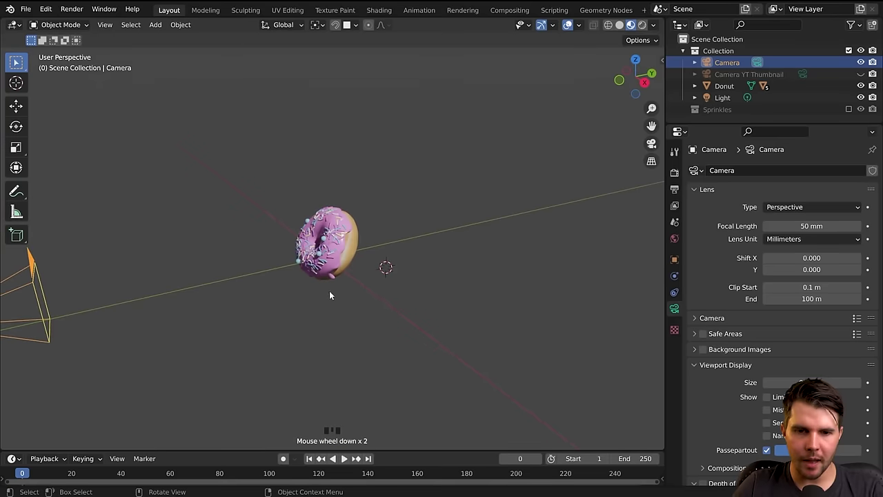
{"action": "left_click", "coordinate": [357, 243]}
{"action": "key", "text": "shift+s"}
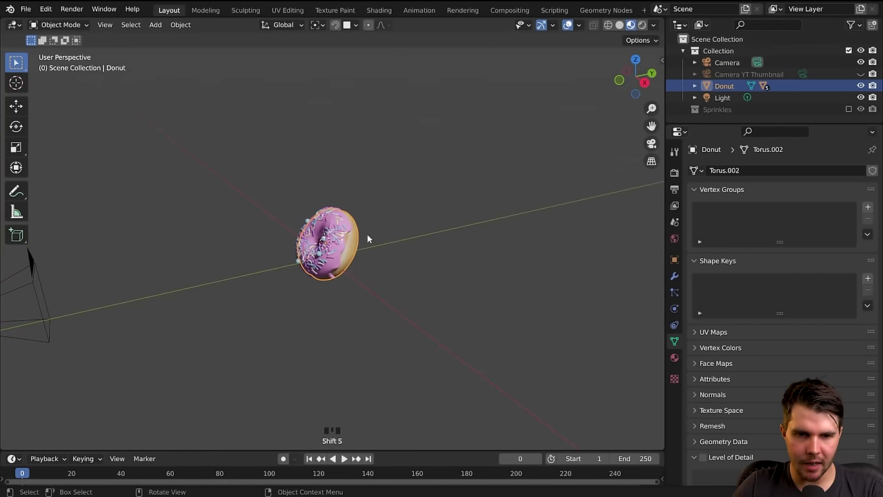
{"action": "key", "text": "shift+a"}
{"action": "left_click", "coordinate": [428, 336]}
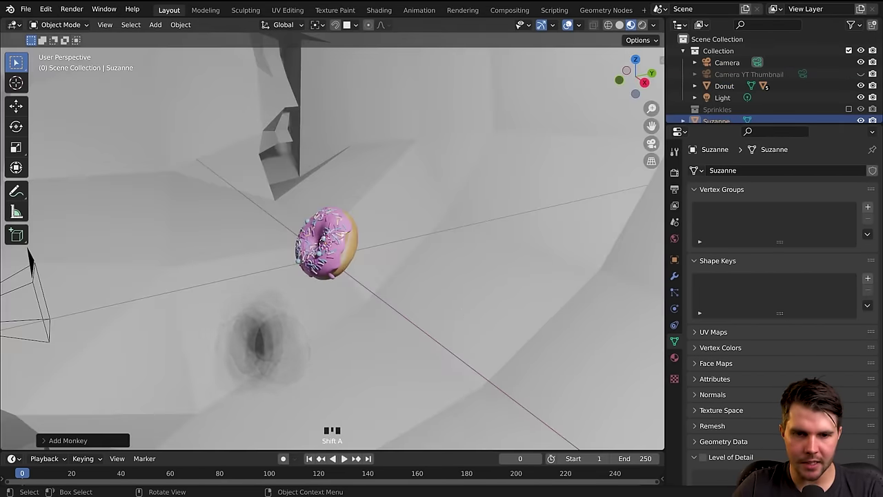
Scale the monkey down until it is smaller than the donut.
{"action": "key", "text": "s"}
{"action": "left_click", "coordinate": [359, 259]}
{"action": "key", "text": "s"}
{"action": "left_click", "coordinate": [352, 254]}
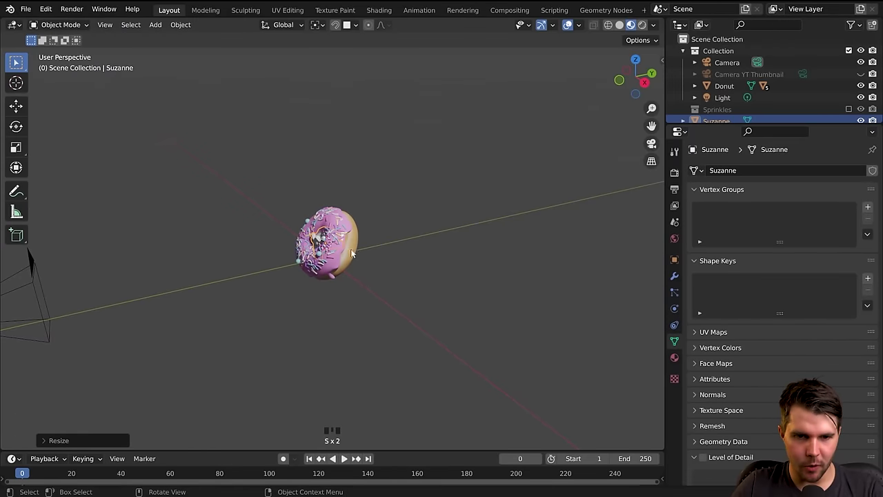
Move the monkey along Y in front of the donut and duplicate it along Y to behind the donut.
{"action": "key", "text": "g"}
{"action": "key", "text": "y"}
{"action": "left_click", "coordinate": [234, 261]}
{"action": "key", "text": "shift+d"}
{"action": "key", "text": "y"}
{"action": "left_click", "coordinate": [459, 247]}
Duplicate the monkey twice more along Y, once farther behind the donut and once close to the camera.
{"action": "key", "text": "shift+d"}
{"action": "key", "text": "y"}
{"action": "left_click", "coordinate": [556, 225]}
{"action": "key", "text": "shift+d"}
{"action": "key", "text": "x"}
{"action": "key", "text": "y"}
{"action": "left_click", "coordinate": [207, 297]}
Offset the monkeys directly in front of and behind the donut along X, to opposite sides.
{"action": "middle_click_drag", "start_coordinate": [304, 286], "coordinate": [386, 288]}
{"action": "left_click", "coordinate": [305, 291]}
{"action": "key", "text": "g"}
{"action": "key", "text": "x"}
{"action": "left_click", "coordinate": [276, 293]}
{"action": "left_click", "coordinate": [325, 201]}
{"action": "key", "text": "g"}
{"action": "key", "text": "x"}
{"action": "left_click", "coordinate": [392, 211]}
Offset the monkey farthest behind the donut along X, opposite to its nearer neighbour.
{"action": "left_click", "coordinate": [344, 169]}
{"action": "key", "text": "g"}
{"action": "key", "text": "x"}
{"action": "left_click", "coordinate": [297, 169]}
Shift the monkey nearest the camera along X and adjust its position freehand.
{"action": "left_click", "coordinate": [276, 298]}
{"action": "key", "text": "g"}
{"action": "key", "text": "x"}
{"action": "left_click", "coordinate": [298, 346]}
{"action": "left_click", "coordinate": [298, 347]}
{"action": "middle_click_drag", "start_coordinate": [298, 347], "coordinate": [232, 309]}
{"action": "key", "text": "g"}
{"action": "left_click", "coordinate": [196, 274]}
Look through the camera and move the nearest monkey along X so it no longer covers the donut.
{"action": "left_click", "coordinate": [187, 263]}
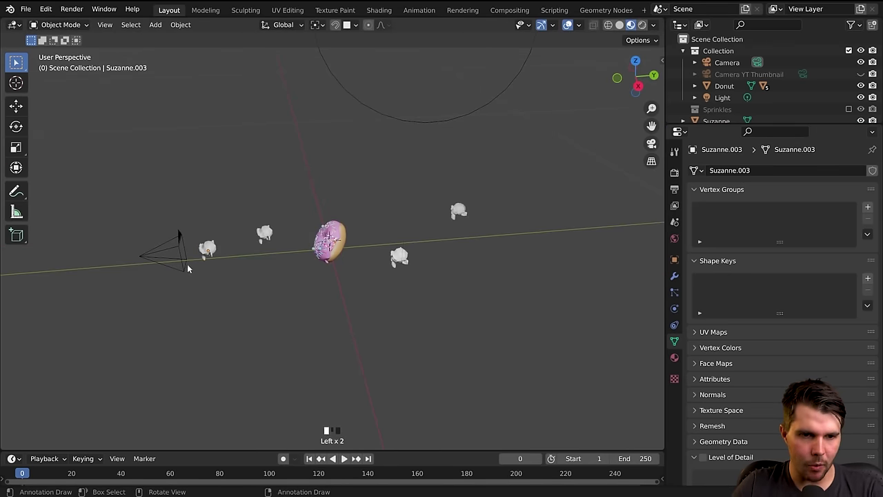
{"action": "left_click", "coordinate": [187, 263]}
{"action": "key", "text": "KP_0"}
{"action": "key", "text": "g"}
{"action": "left_click", "coordinate": [333, 240]}
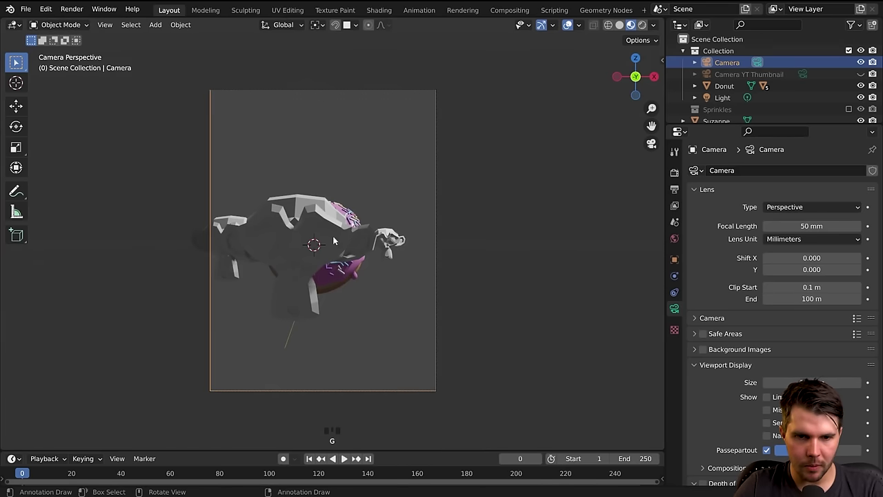
{"action": "left_click", "coordinate": [334, 240]}
{"action": "key", "text": "g"}
{"action": "key", "text": "x"}
{"action": "left_click", "coordinate": [407, 241]}
{"action": "scroll", "coordinate": [402, 312], "scroll_direction": "down", "scroll_amount": 2}
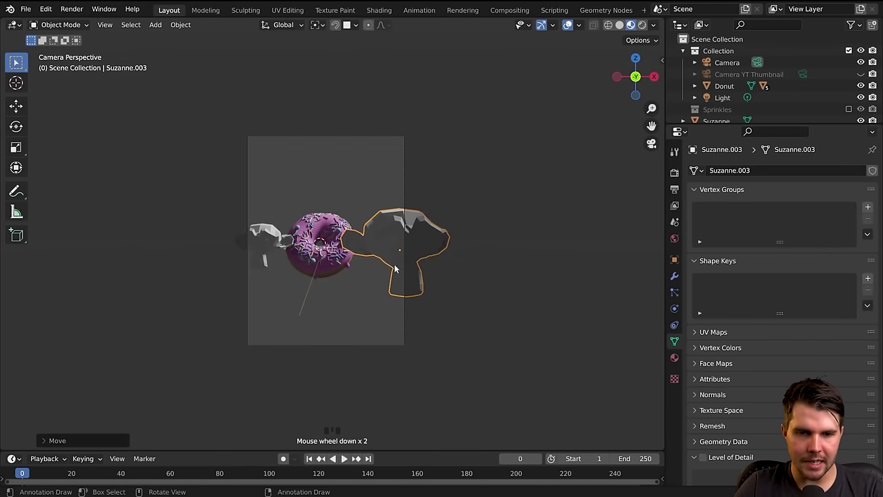
Select the camera and set its focal length to 24 mm.
{"action": "left_click", "coordinate": [402, 311]}
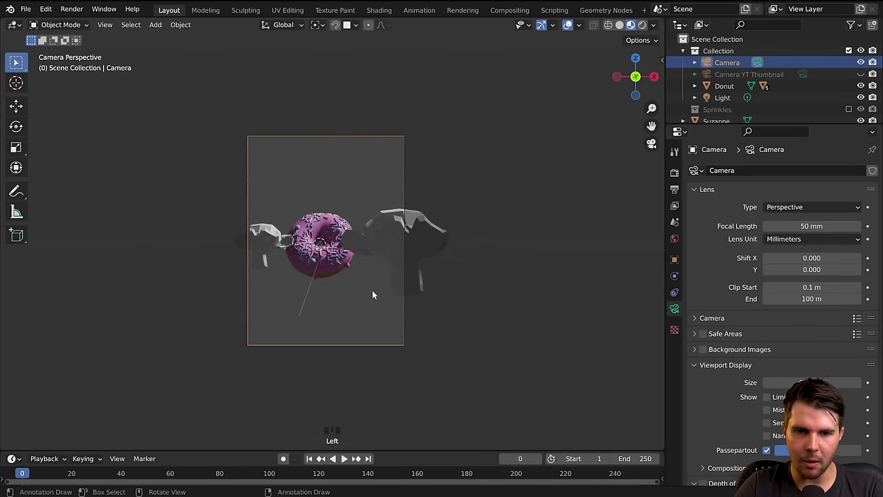
{"action": "double_click", "coordinate": [803, 226]}
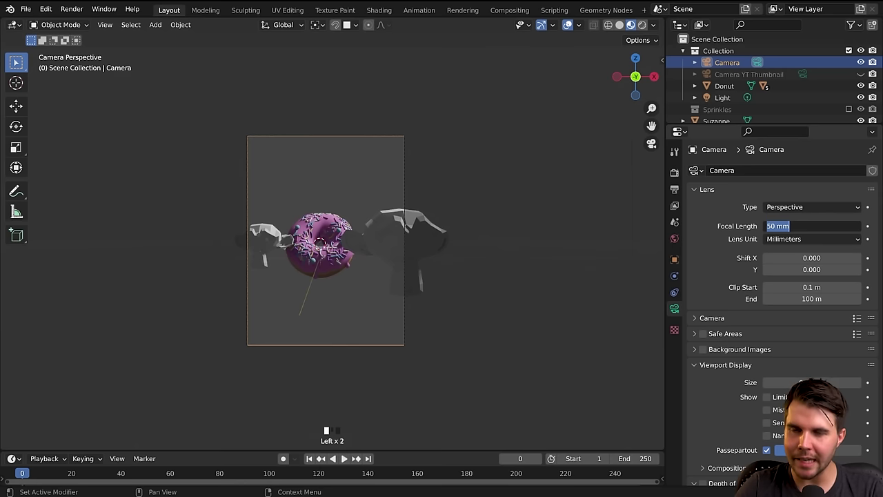
{"action": "type", "text": "2"}
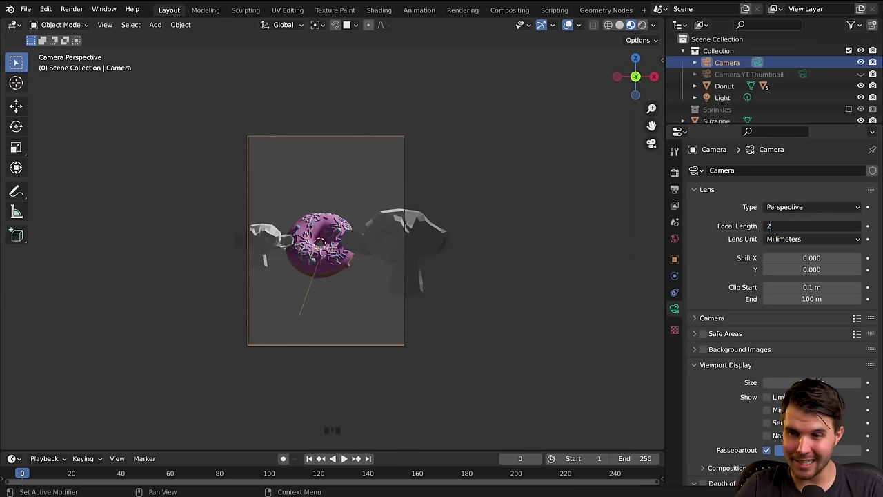
{"action": "key", "text": "Return"}
Move the camera along its local Z axis close to the donut so the donut nearly fills the frame's width.
{"action": "key", "text": "g"}
{"action": "key", "text": "z"}
{"action": "key", "text": "z"}
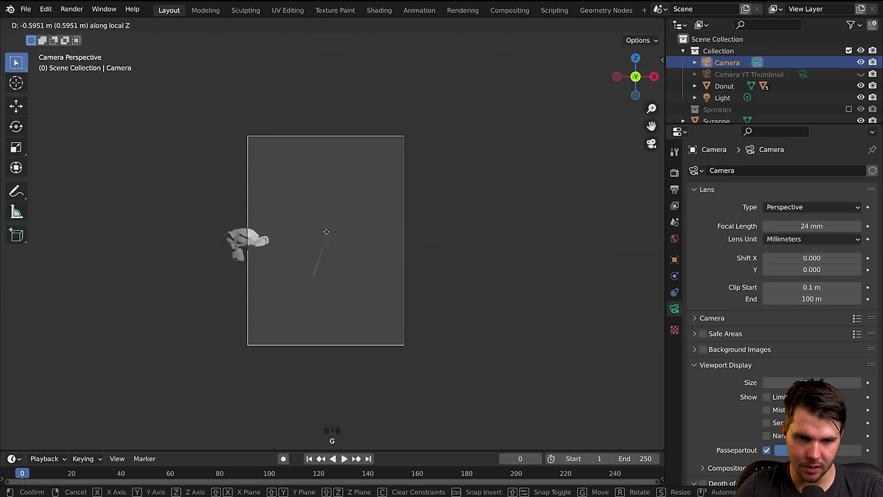
{"action": "left_click", "coordinate": [283, 291]}
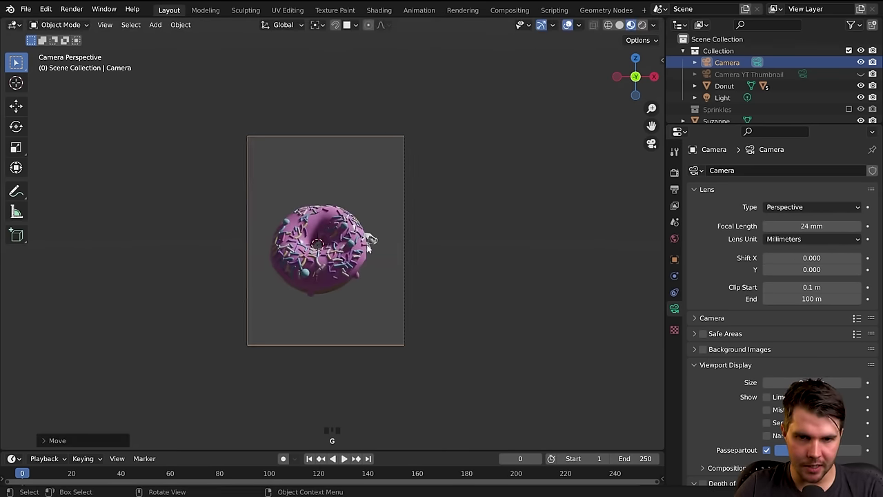
Select the donut, rotate it about X to lie flatter with its icing tilted upwards, and return to the camera view.
{"action": "scroll", "coordinate": [283, 291], "scroll_direction": "down", "scroll_amount": 3}
{"action": "scroll", "coordinate": [283, 291], "scroll_direction": "down", "scroll_amount": 4}
{"action": "middle_click_drag", "start_coordinate": [283, 286], "coordinate": [306, 257]}
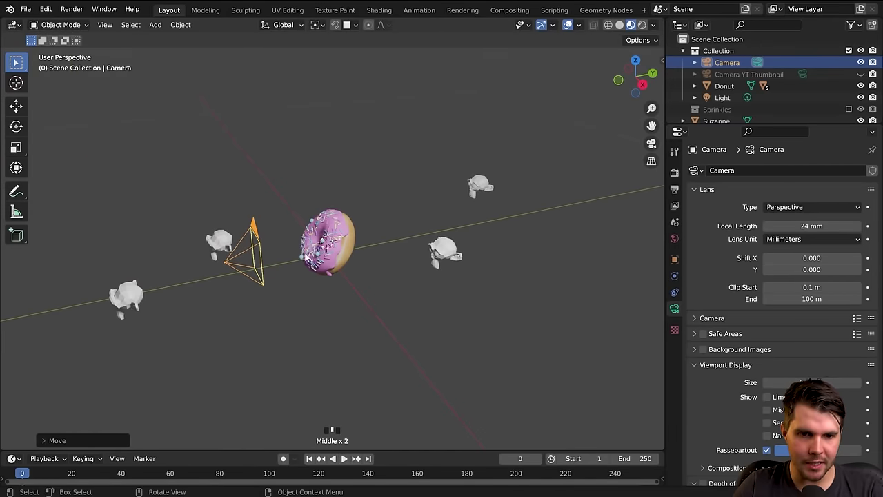
{"action": "left_click", "coordinate": [343, 243]}
{"action": "scroll", "coordinate": [343, 242], "scroll_direction": "up", "scroll_amount": 2}
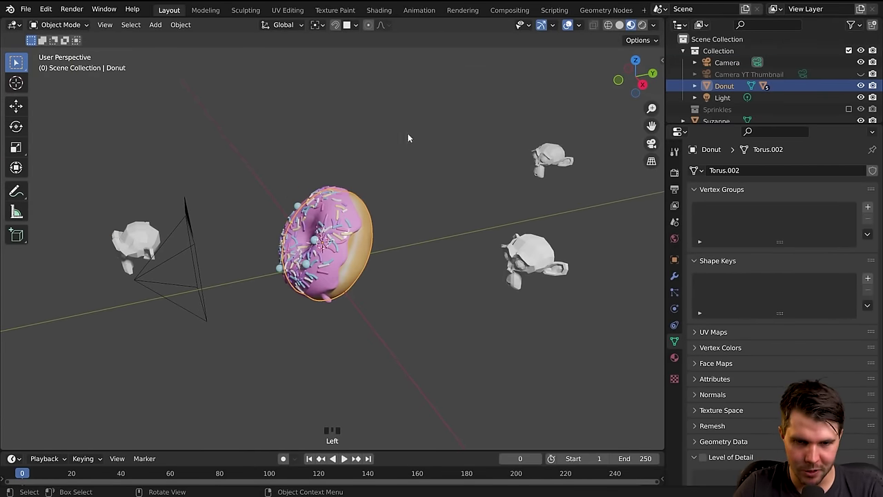
{"action": "key", "text": "r"}
{"action": "key", "text": "x"}
{"action": "left_click", "coordinate": [451, 173]}
{"action": "key", "text": "KP_0"}
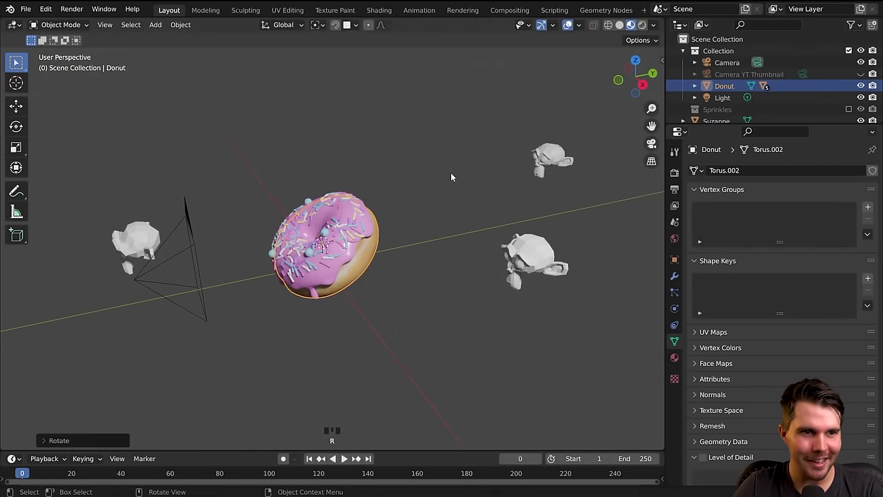
Select the camera from its own view and move it along its local Z axis slightly closer to the donut.
{"action": "scroll", "coordinate": [437, 233], "scroll_direction": "up", "scroll_amount": 2}
{"action": "left_click", "coordinate": [438, 233]}
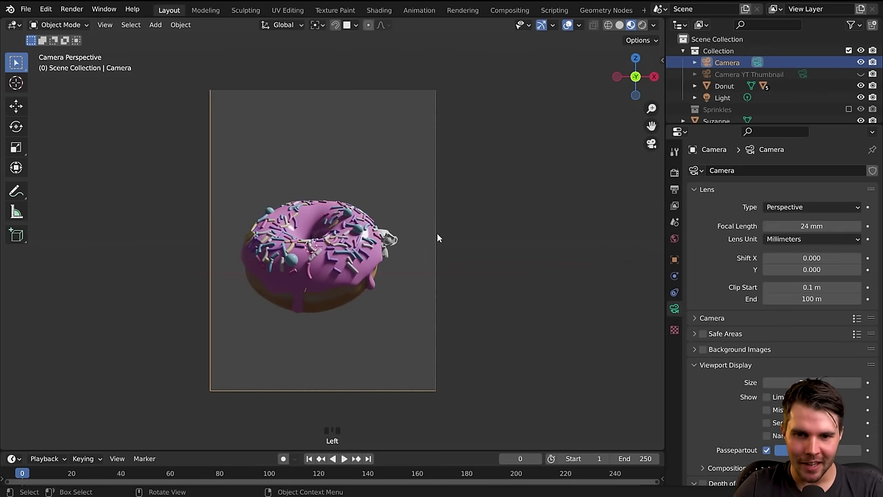
{"action": "key", "text": "g"}
{"action": "key", "text": "z"}
{"action": "key", "text": "z"}
{"action": "left_click", "coordinate": [428, 222]}
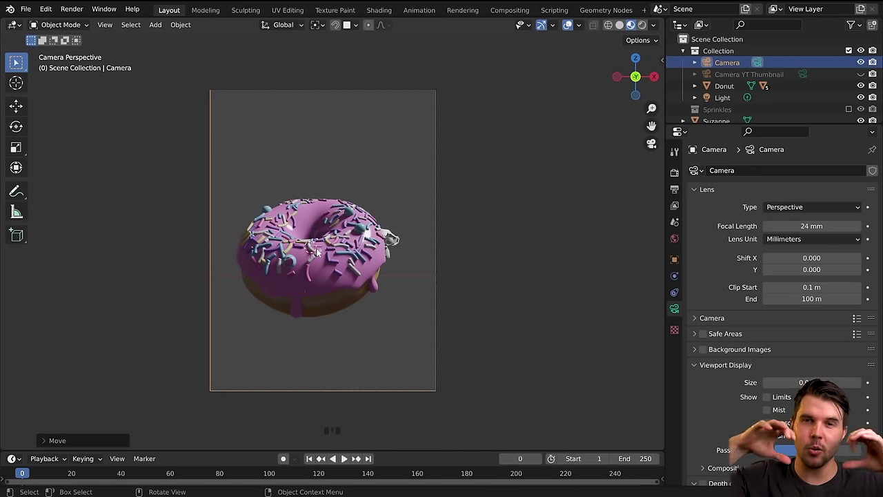
{"action": "scroll", "coordinate": [317, 231], "scroll_direction": "up", "scroll_amount": 1}
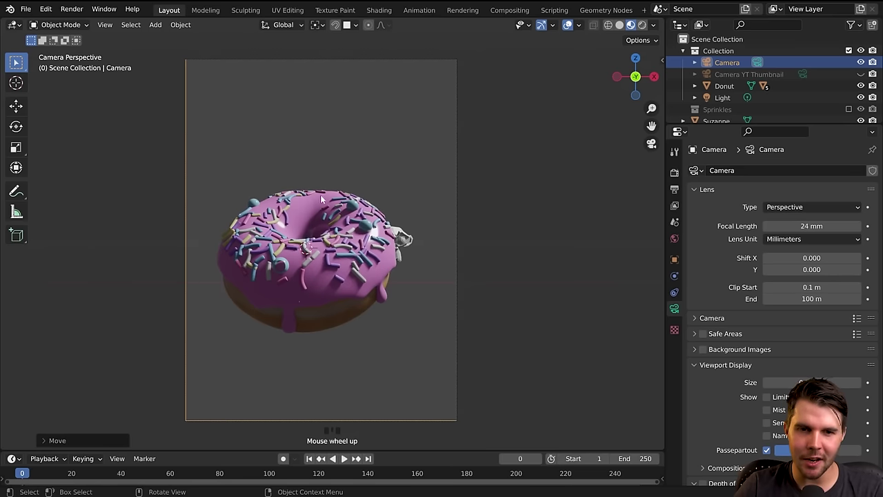
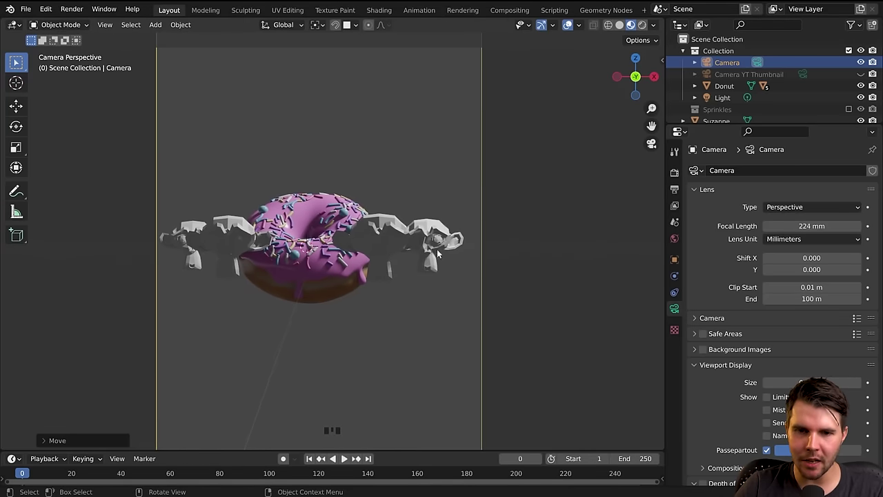
Switch the viewport to Solid shading and move the monkey overlapping the donut's icing slightly along X towards the donut's centre.
{"action": "left_click", "coordinate": [396, 240]}
{"action": "left_click", "coordinate": [619, 25]}
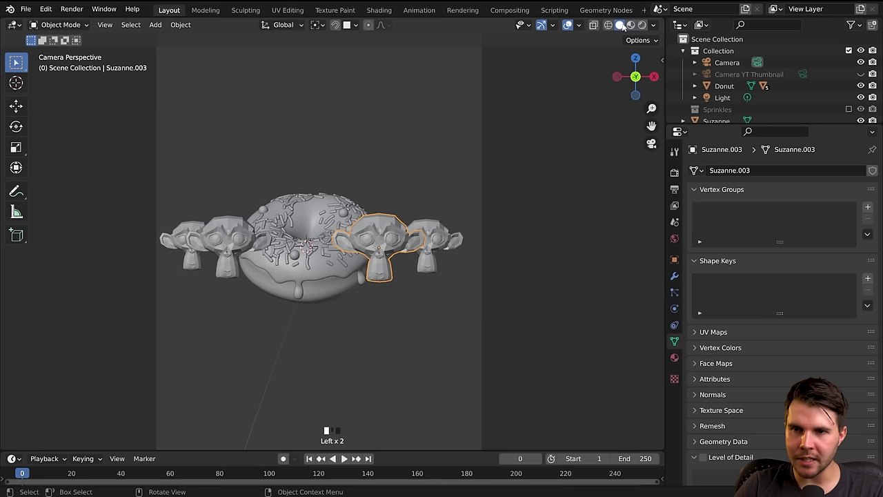
{"action": "key", "text": "alt+a"}
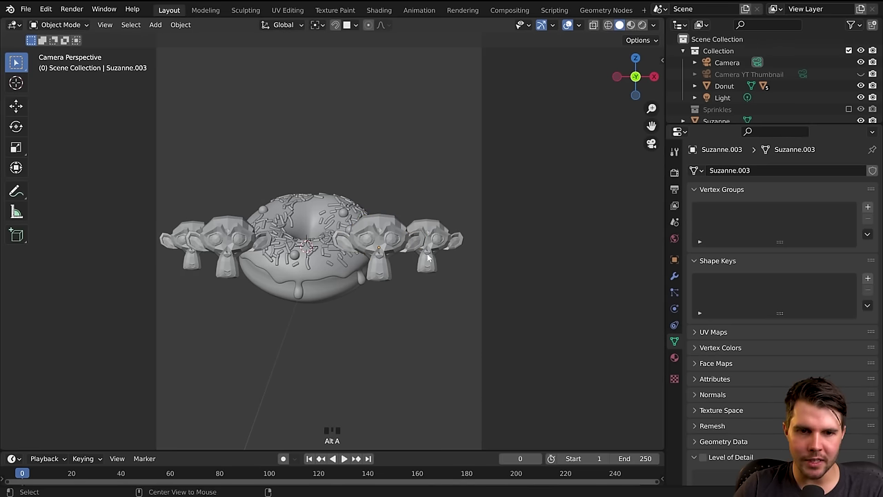
{"action": "left_click", "coordinate": [390, 247]}
{"action": "key", "text": "g"}
{"action": "key", "text": "x"}
{"action": "left_click", "coordinate": [381, 245]}
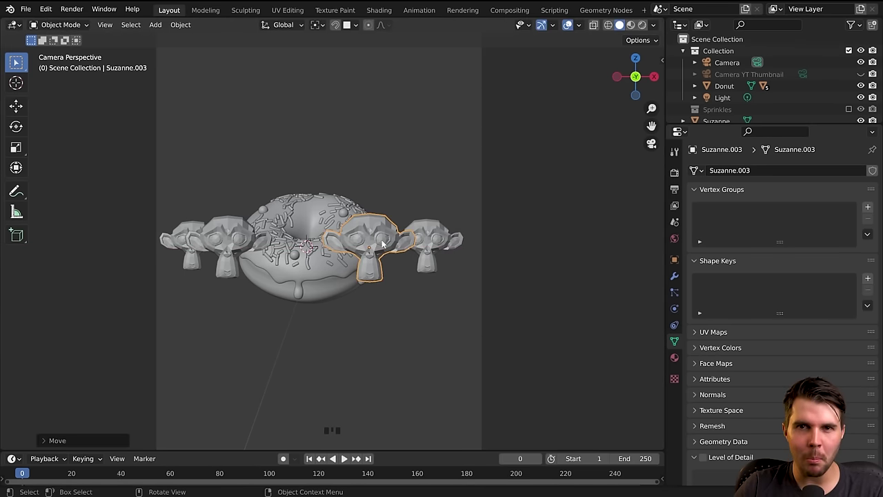
{"action": "left_click", "coordinate": [436, 239]}
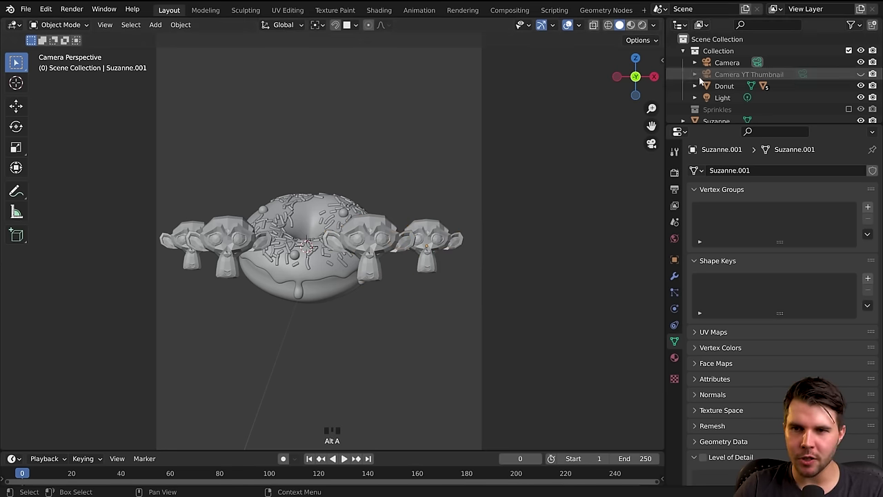
Set the camera's focal length to 500 mm and move it back along its local Z axis until donut and monkeys fit the frame.
{"action": "left_click", "coordinate": [726, 62]}
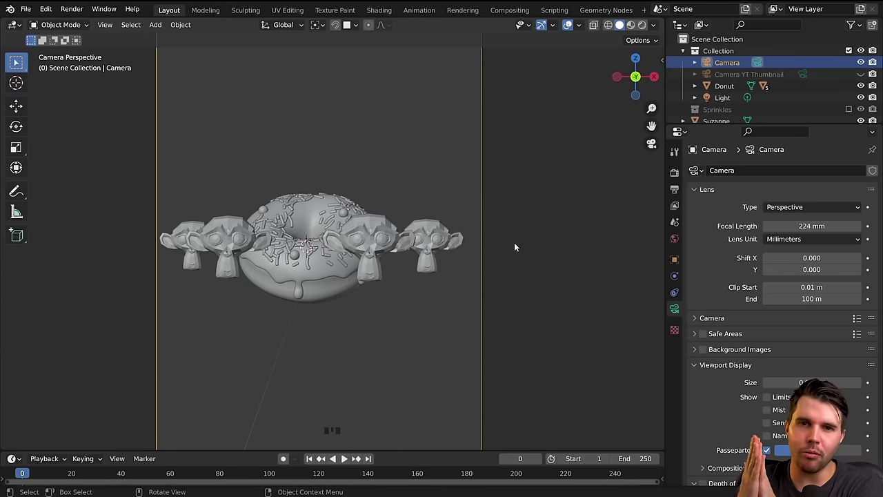
{"action": "left_click", "coordinate": [811, 225]}
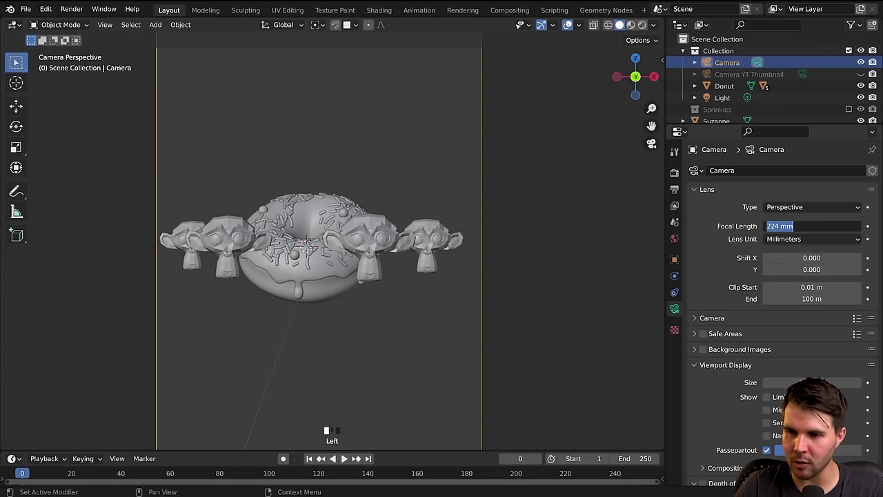
{"action": "type", "text": "500"}
{"action": "key", "text": "Return"}
{"action": "key", "text": "g"}
{"action": "key", "text": "z"}
{"action": "key", "text": "z"}
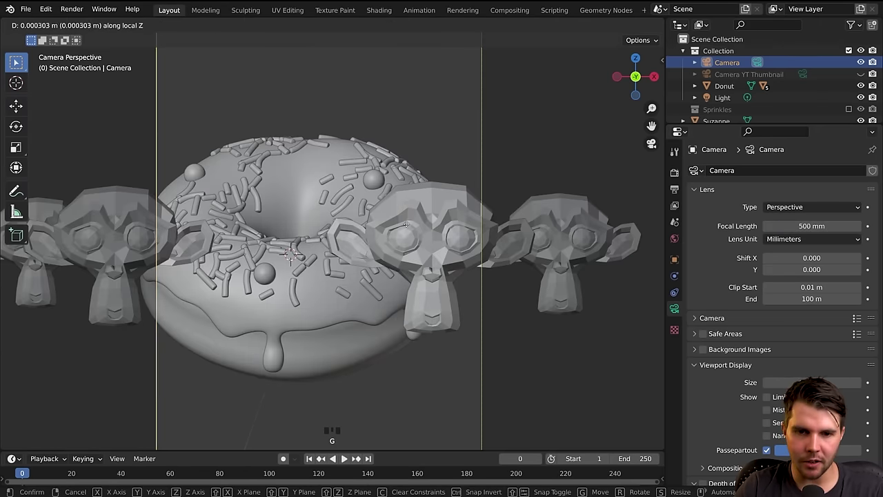
{"action": "left_click", "coordinate": [531, 194]}
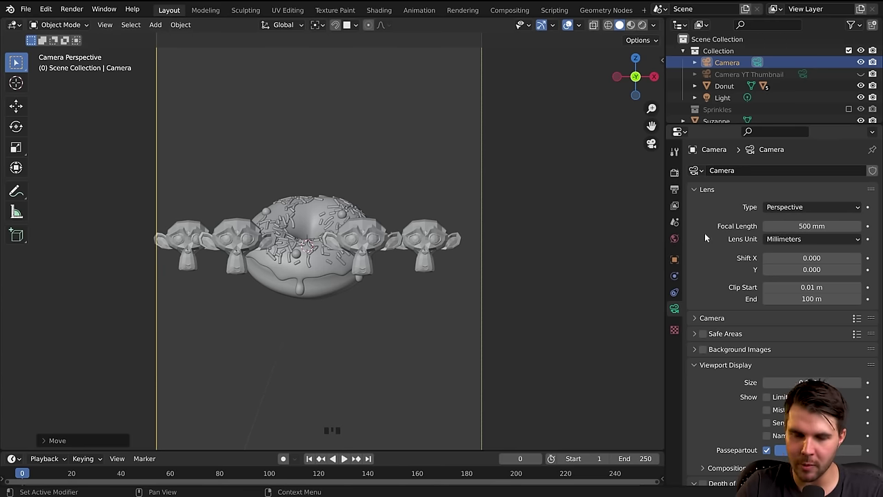
Set the camera's focal length to 24 mm and try moving it along its local Z axis close to the donut.
{"action": "left_click", "coordinate": [804, 225]}
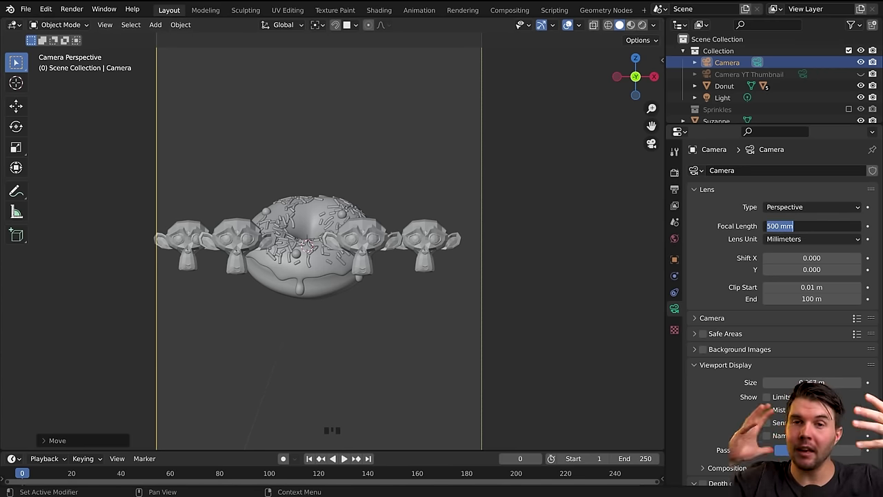
{"action": "type", "text": "24"}
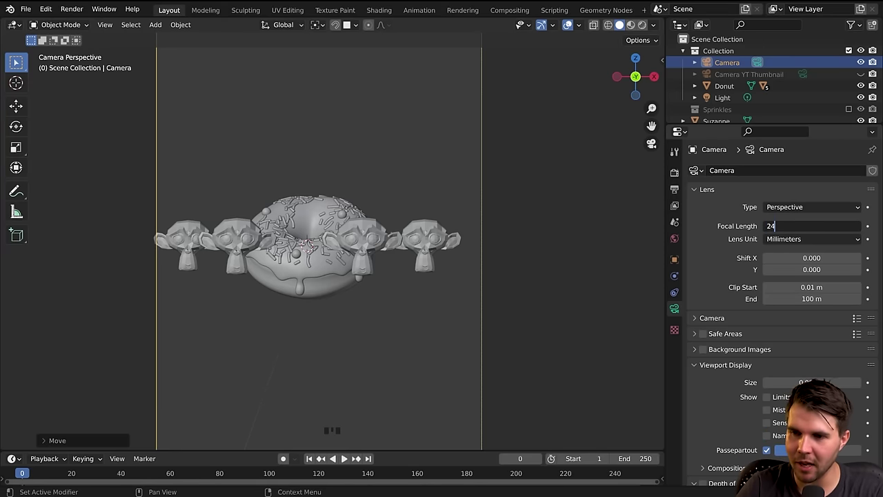
{"action": "key", "text": "Return"}
{"action": "key", "text": "g"}
{"action": "key", "text": "z"}
{"action": "key", "text": "z"}
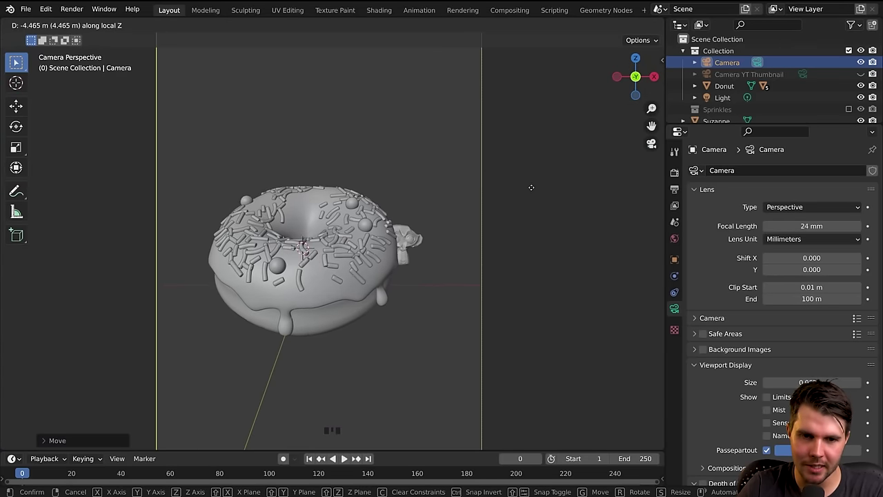
{"action": "right_click", "coordinate": [531, 187]}
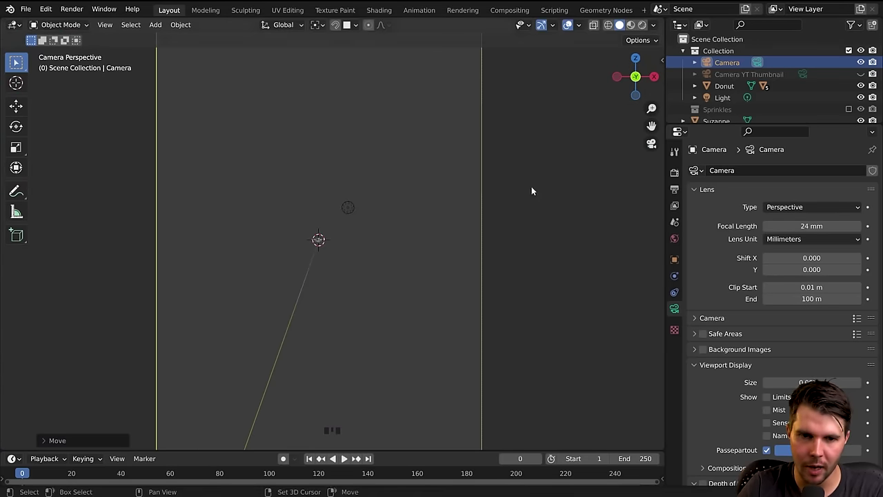
Set the camera's focal length to 40 mm.
{"action": "left_click", "coordinate": [811, 226]}
{"action": "type", "text": "40"}
{"action": "key", "text": "Return"}
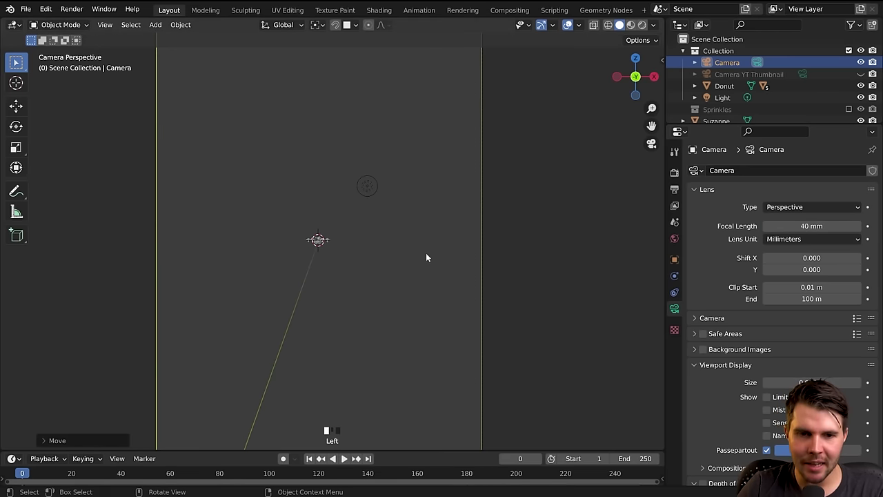
Move the camera along its local Z axis towards the donut until the donut spans about half the frame's width.
{"action": "key", "text": "g"}
{"action": "key", "text": "z"}
{"action": "key", "text": "z"}
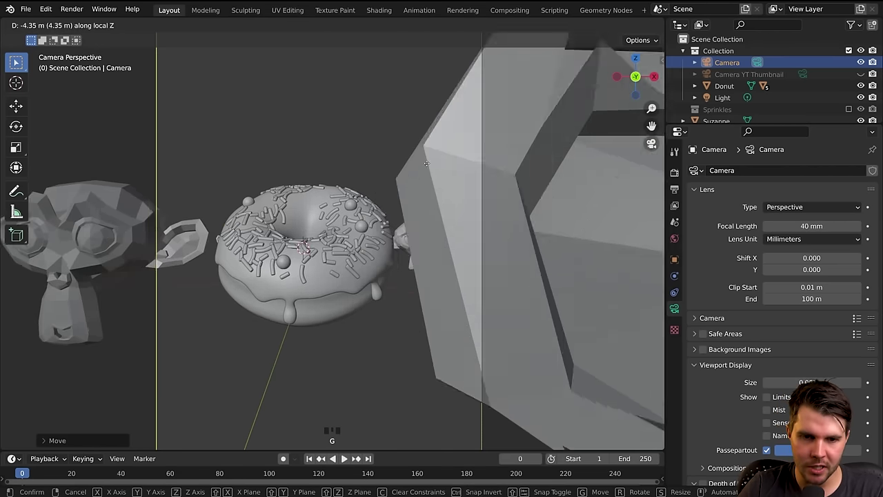
{"action": "left_click", "coordinate": [423, 158]}
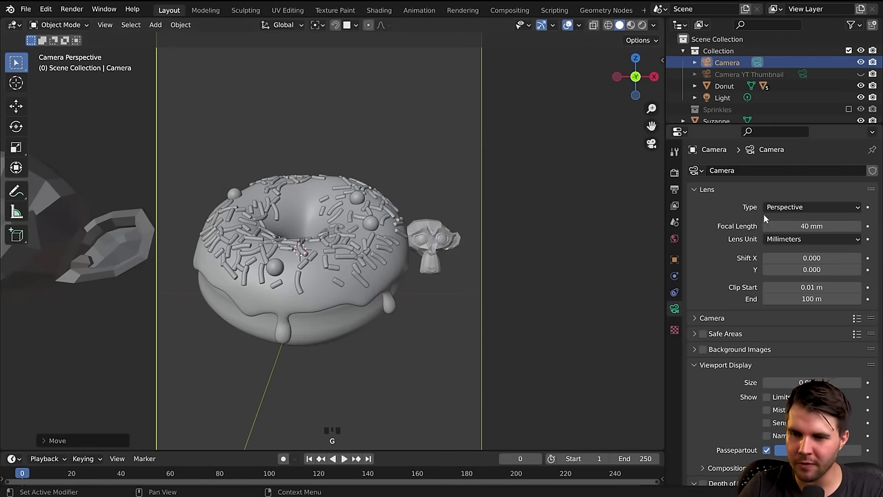
{"action": "key", "text": "g"}
{"action": "key", "text": "z"}
{"action": "key", "text": "z"}
{"action": "right_click", "coordinate": [381, 257]}
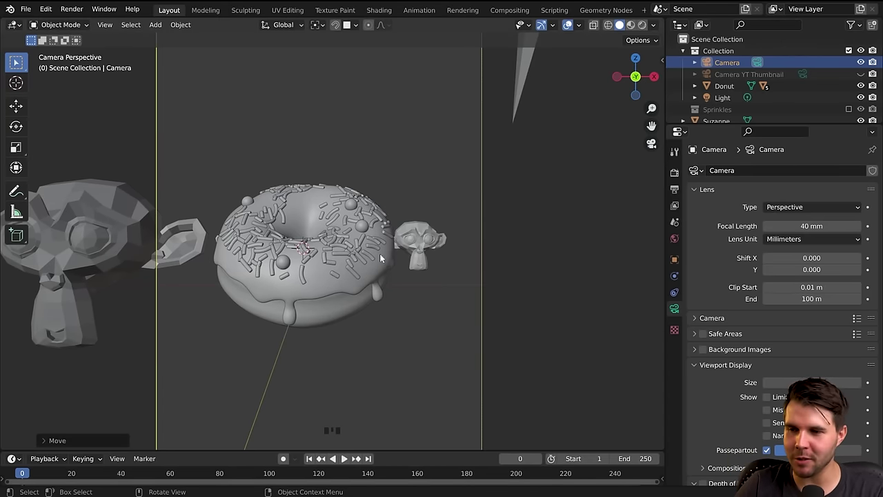
Delete all the monkey heads from the scene and return to the camera view.
{"action": "scroll", "coordinate": [362, 278], "scroll_direction": "down", "scroll_amount": 2}
{"action": "left_click", "coordinate": [185, 254]}
{"action": "key", "text": "x"}
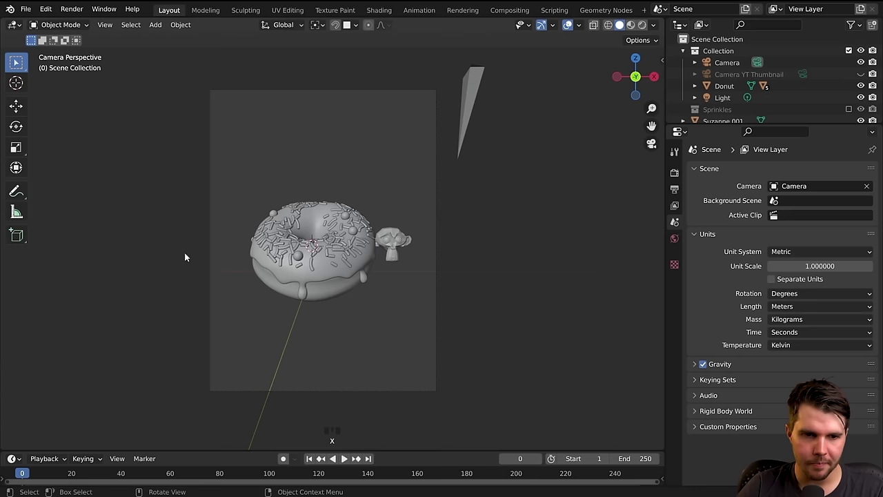
{"action": "middle_click_drag", "start_coordinate": [414, 241], "coordinate": [382, 232]}
{"action": "scroll", "coordinate": [382, 232], "scroll_direction": "down", "scroll_amount": 3}
{"action": "left_click", "coordinate": [366, 183]}
{"action": "key", "text": "x"}
{"action": "left_click", "coordinate": [366, 190]}
{"action": "left_click", "coordinate": [241, 317]}
{"action": "key", "text": "x"}
{"action": "left_click", "coordinate": [241, 321]}
{"action": "key", "text": "KP_0"}
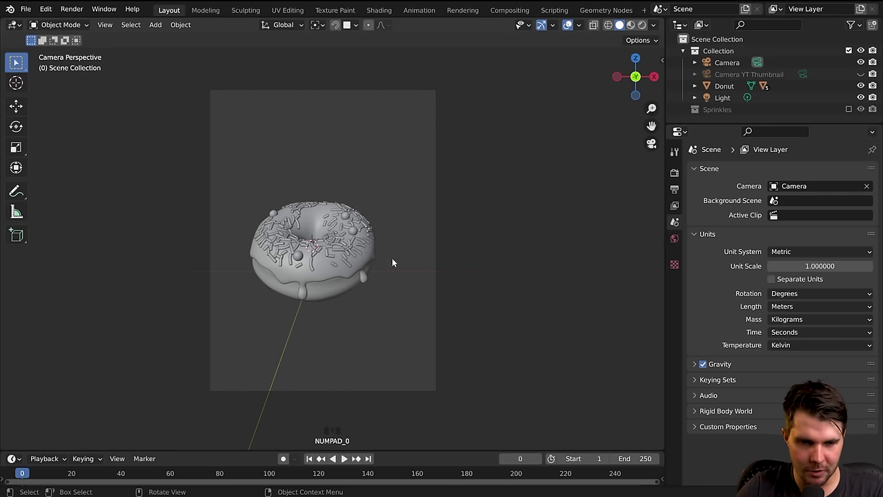
Select the camera and move it in the view plane so the donut sits near the middle of the frame.
{"action": "key", "text": "n"}
{"action": "left_click", "coordinate": [434, 223]}
{"action": "key", "text": "g"}
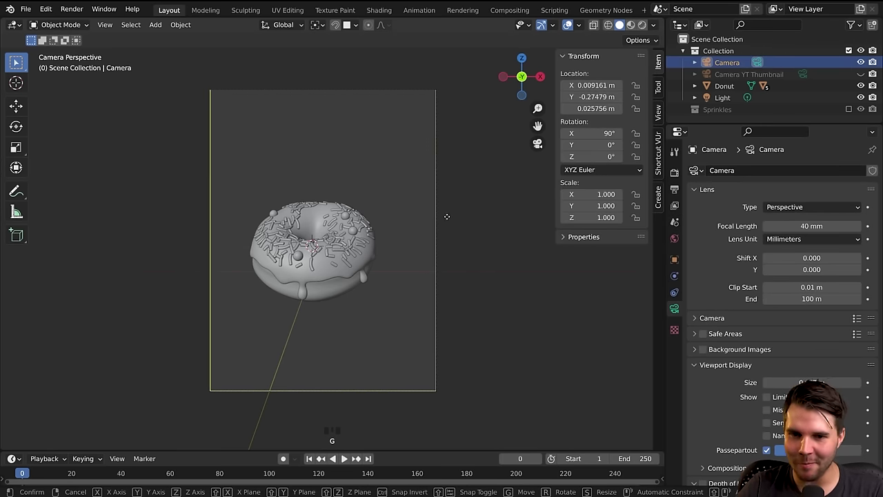
{"action": "left_click", "coordinate": [441, 222]}
{"action": "key", "text": "n"}
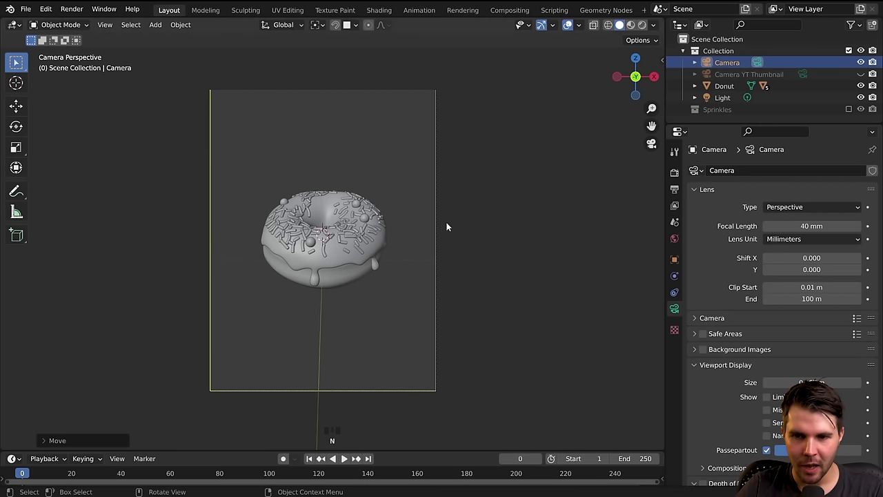
Enable the camera's Center composition guide and move the camera so the donut is centred on the guide lines.
{"action": "scroll", "coordinate": [725, 383], "scroll_direction": "down", "scroll_amount": 20}
{"action": "key", "text": "g"}
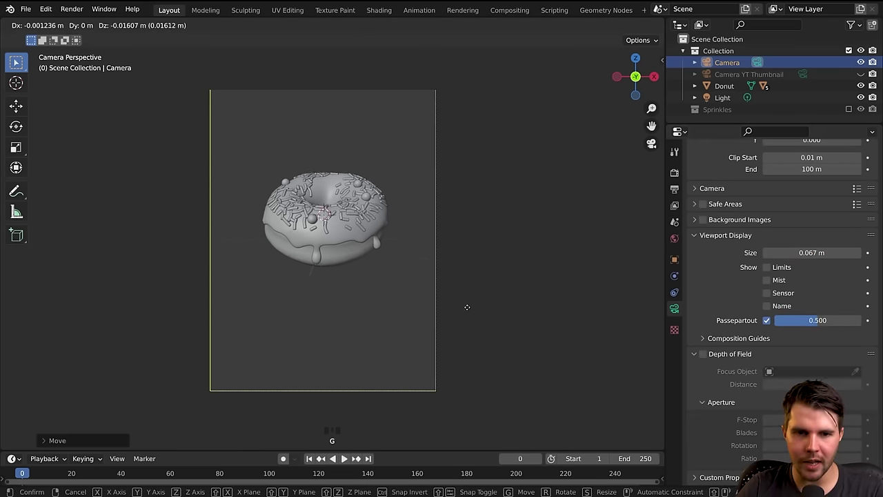
{"action": "right_click", "coordinate": [481, 295]}
{"action": "scroll", "coordinate": [750, 405], "scroll_direction": "down", "scroll_amount": 5}
{"action": "left_click", "coordinate": [694, 338]}
{"action": "scroll", "coordinate": [708, 348], "scroll_direction": "down", "scroll_amount": 4}
{"action": "scroll", "coordinate": [708, 351], "scroll_direction": "down", "scroll_amount": 4}
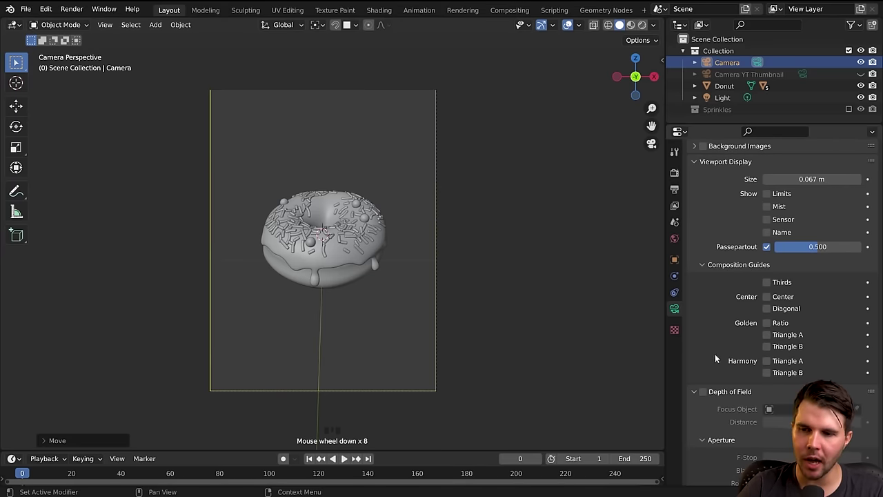
{"action": "left_click", "coordinate": [767, 296]}
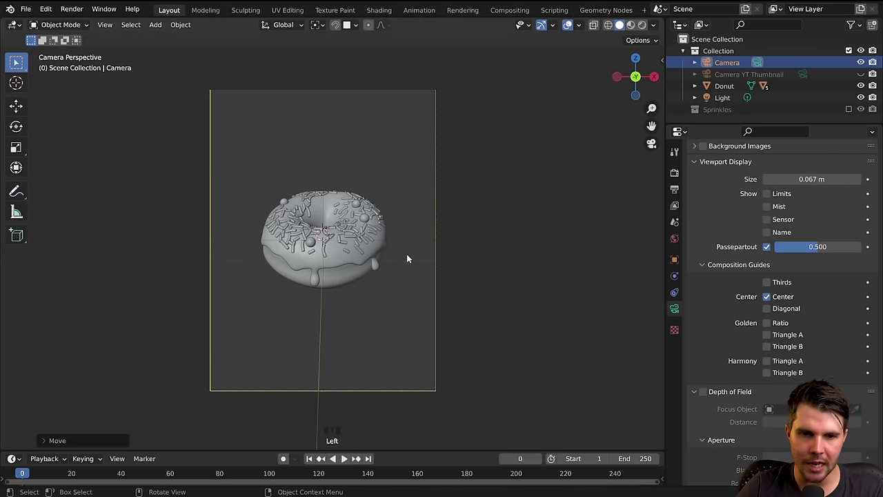
{"action": "key", "text": "g"}
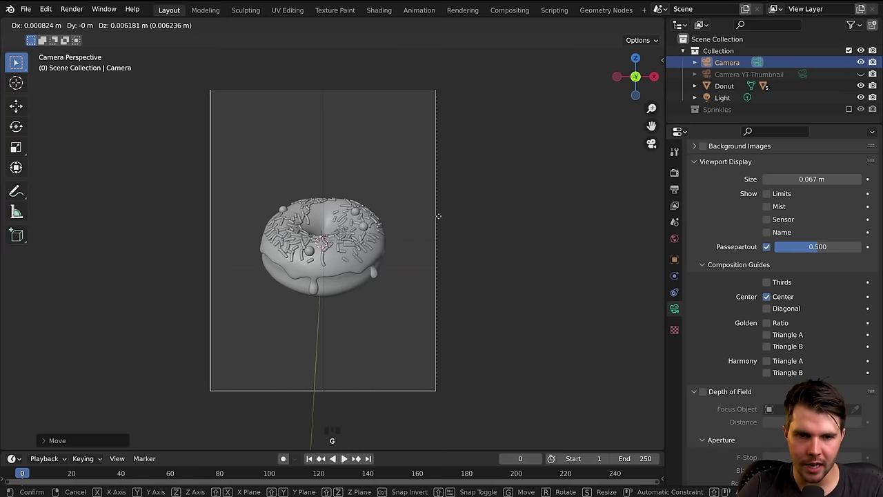
{"action": "left_click", "coordinate": [438, 219]}
Try the camera's Thirds, Center and Diagonal composition guides and switch all of them off again.
{"action": "left_click", "coordinate": [766, 282]}
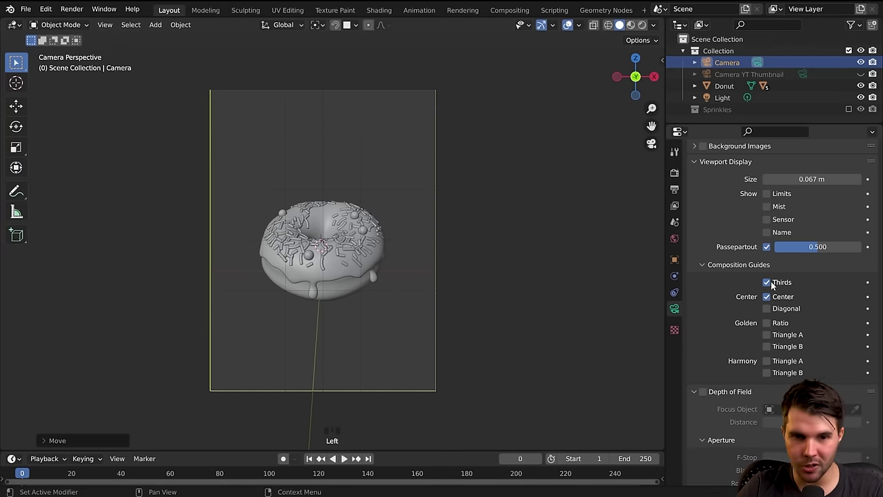
{"action": "left_click", "coordinate": [767, 297]}
{"action": "left_click", "coordinate": [766, 282]}
{"action": "left_click", "coordinate": [767, 282]}
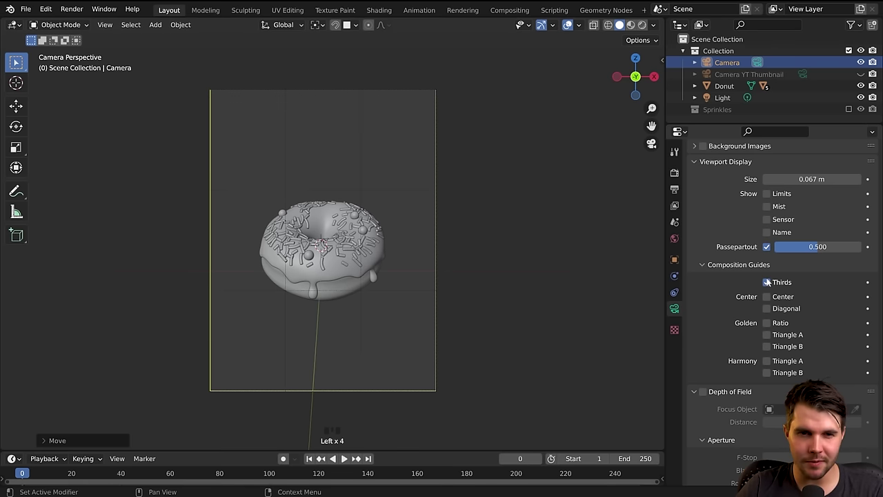
{"action": "left_click", "coordinate": [766, 282]}
{"action": "left_click", "coordinate": [766, 308]}
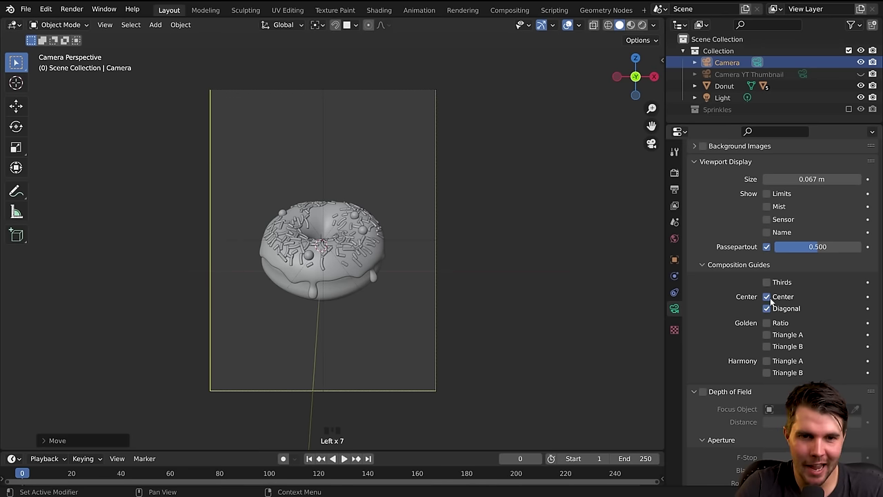
{"action": "left_click", "coordinate": [766, 309]}
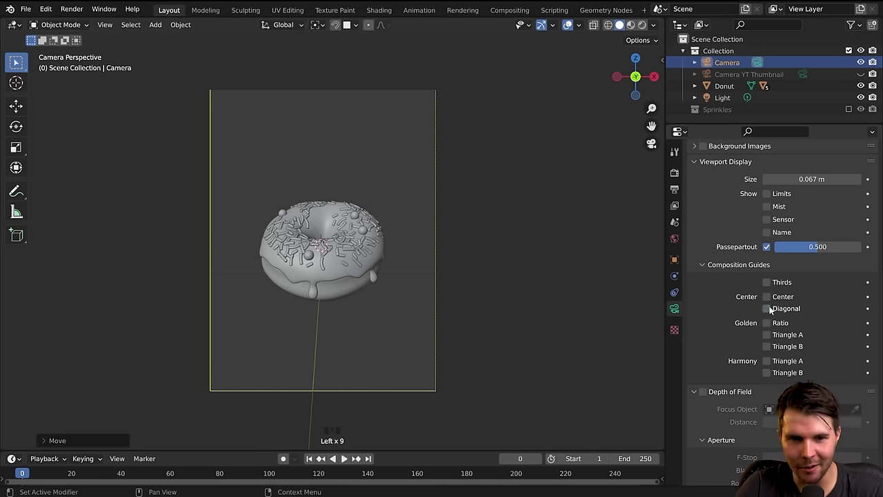
Move the camera along its local Z axis to adjust its distance from the donut.
{"action": "key", "text": "g"}
{"action": "key", "text": "z"}
{"action": "key", "text": "z"}
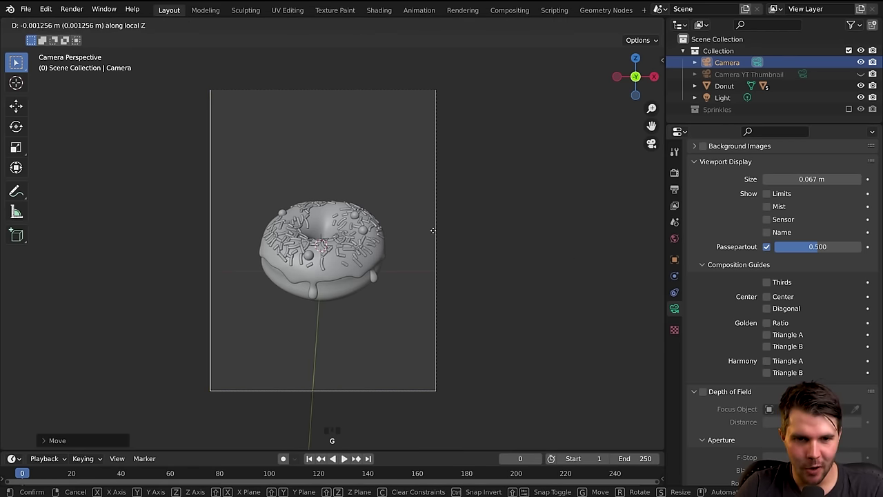
{"action": "left_click", "coordinate": [422, 173]}
{"action": "key", "text": "g"}
{"action": "key", "text": "z"}
{"action": "key", "text": "z"}
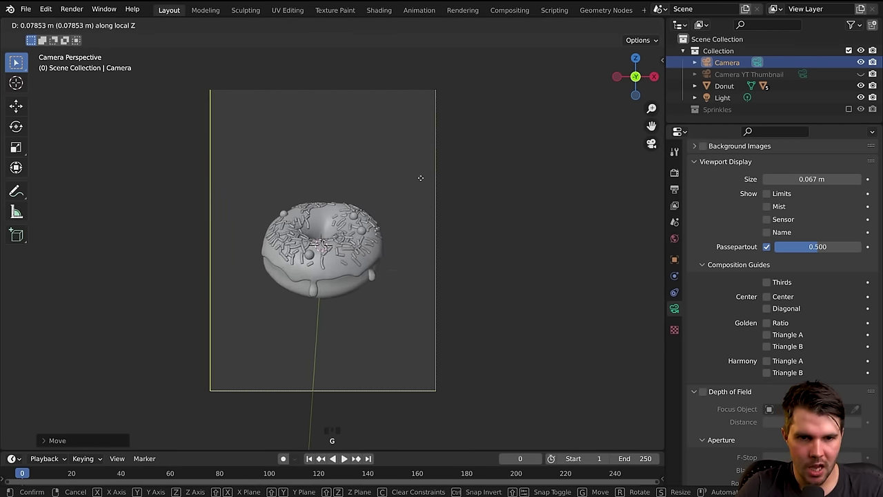
{"action": "left_click", "coordinate": [354, 297]}
Select the donut, set its X rotation to 60° and deselect it.
{"action": "left_click", "coordinate": [354, 297]}
{"action": "key", "text": "n"}
{"action": "double_click", "coordinate": [594, 133]}
{"action": "type", "text": "60"}
{"action": "key", "text": "Return"}
{"action": "left_click", "coordinate": [467, 192]}
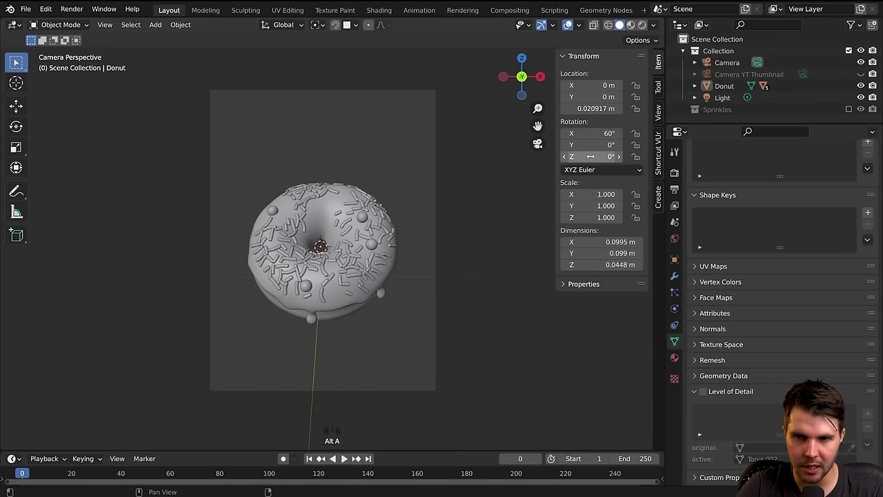
Select the donut, try a free rotation about the global Z axis and hide the sidebar.
{"action": "left_click", "coordinate": [353, 298]}
{"action": "key", "text": "r"}
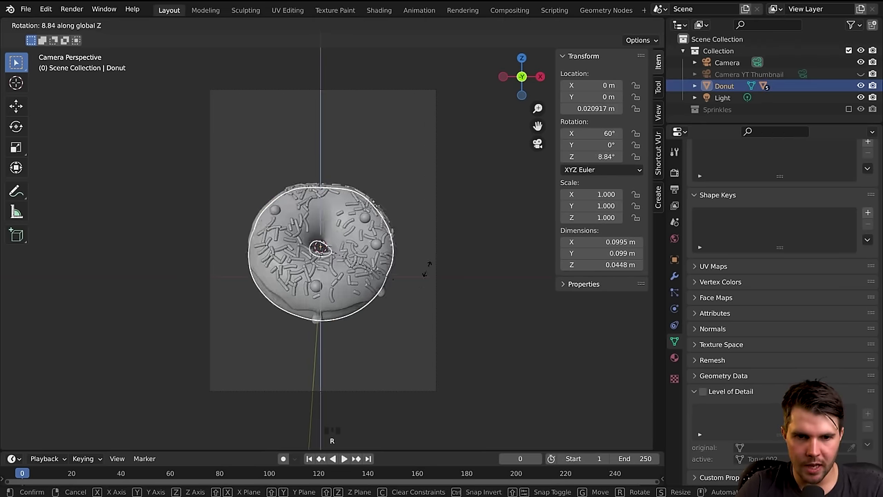
{"action": "right_click", "coordinate": [423, 302]}
{"action": "key", "text": "n"}
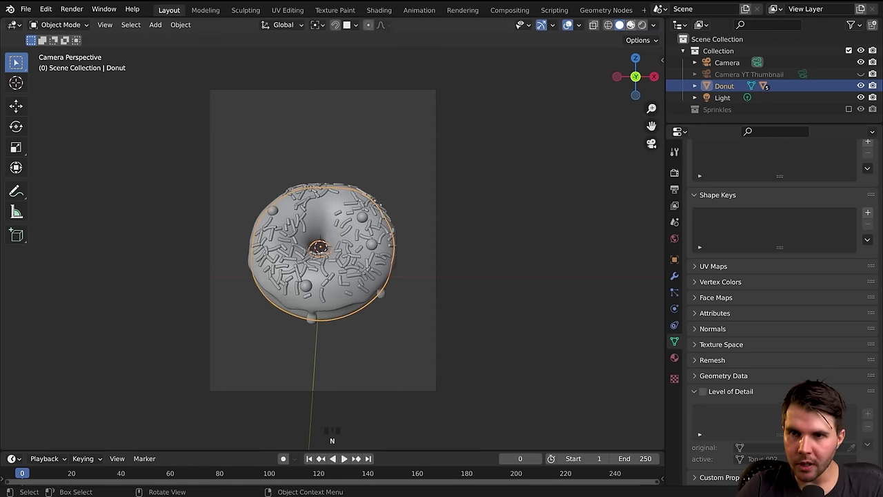
Try rotating the donut about the global Z axis in Material Preview and again in Solid shading.
{"action": "left_click", "coordinate": [631, 25]}
{"action": "key", "text": "r"}
{"action": "key", "text": "z"}
{"action": "right_click", "coordinate": [394, 325]}
{"action": "left_click", "coordinate": [620, 25]}
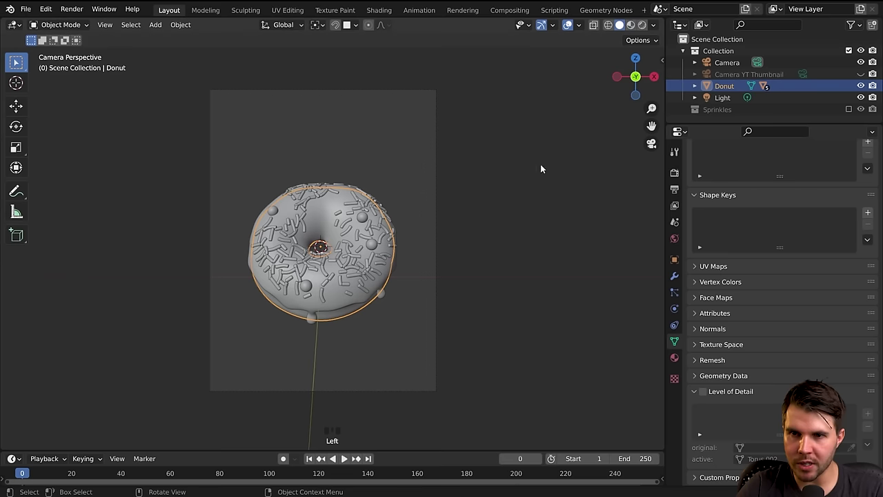
{"action": "key", "text": "r"}
{"action": "key", "text": "z"}
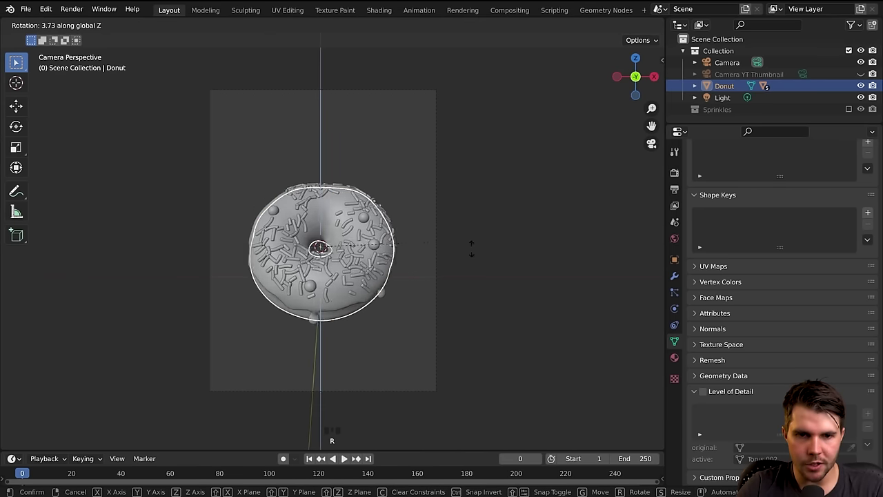
{"action": "left_click", "coordinate": [427, 253]}
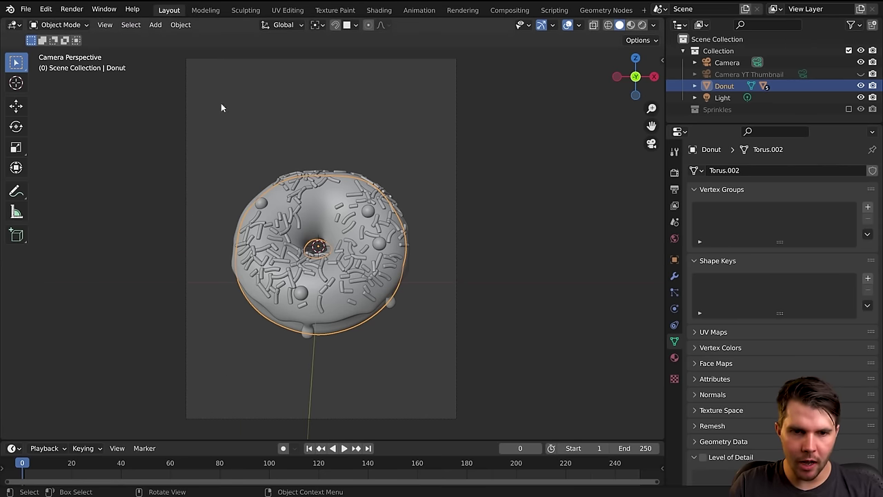
Enlarge the timeline area, test the playback and scrub the playhead to frame 168.
{"action": "left_click_drag", "start_coordinate": [239, 439], "coordinate": [248, 418]}
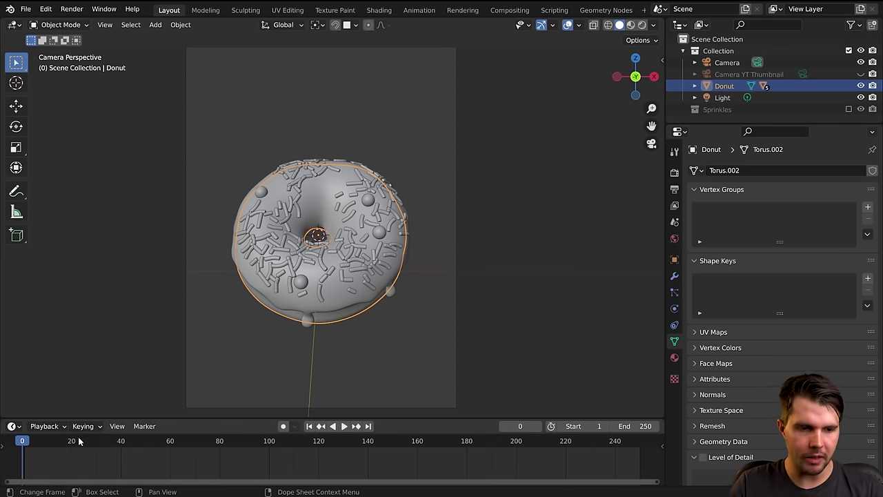
{"action": "key", "text": "space"}
{"action": "left_click", "coordinate": [194, 440]}
{"action": "key", "text": "space"}
{"action": "left_click_drag", "start_coordinate": [260, 443], "coordinate": [437, 443]}
{"action": "key", "text": "shift+ctrl+space"}
{"action": "key", "text": "space"}
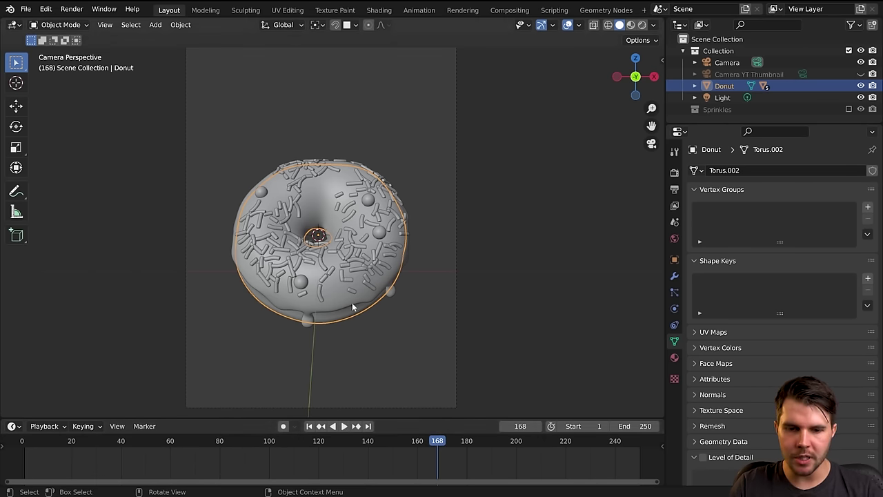
Play the timeline in short bursts, moving the playhead back to frame 121 in between.
{"action": "key", "text": "space"}
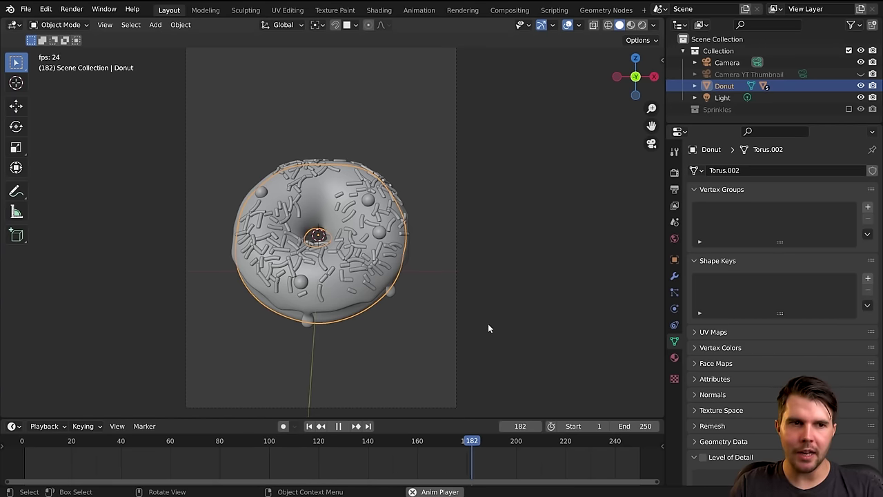
{"action": "key", "text": "space"}
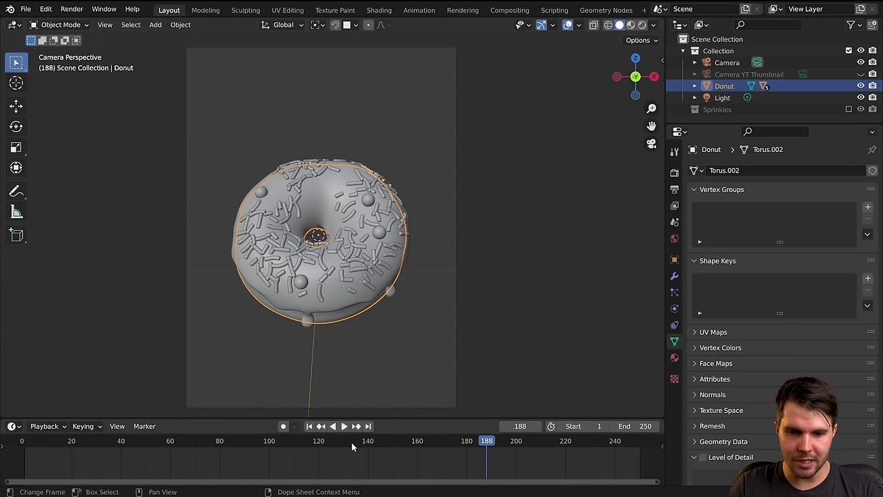
{"action": "left_click_drag", "start_coordinate": [369, 444], "coordinate": [321, 443]}
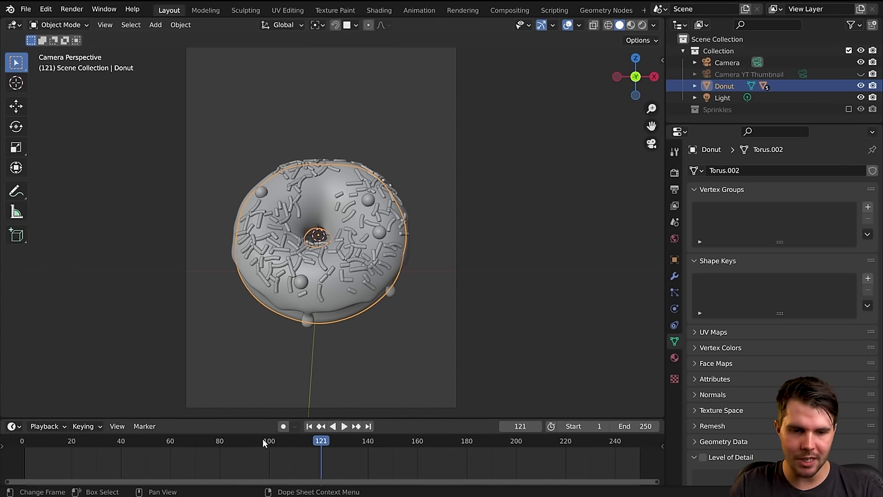
{"action": "key", "text": "space"}
{"action": "key", "text": "space"}
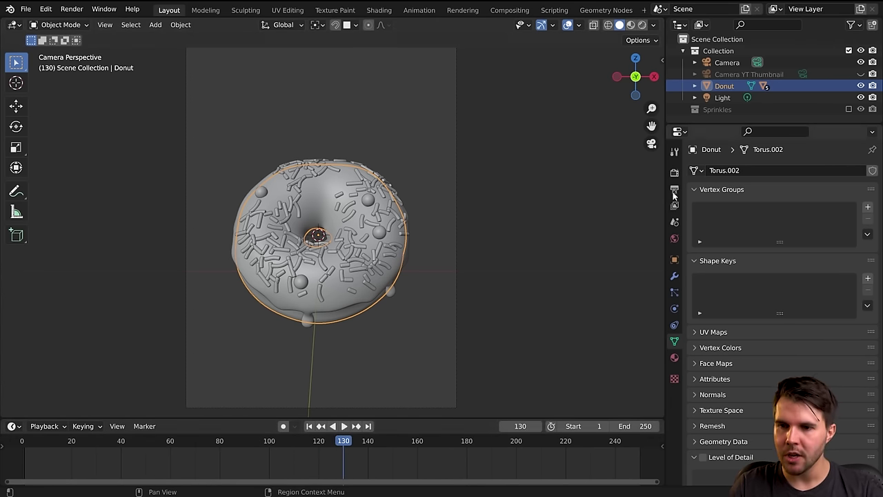
Show the scene's output properties with the frame rate and frame range settings.
{"action": "left_click", "coordinate": [675, 192]}
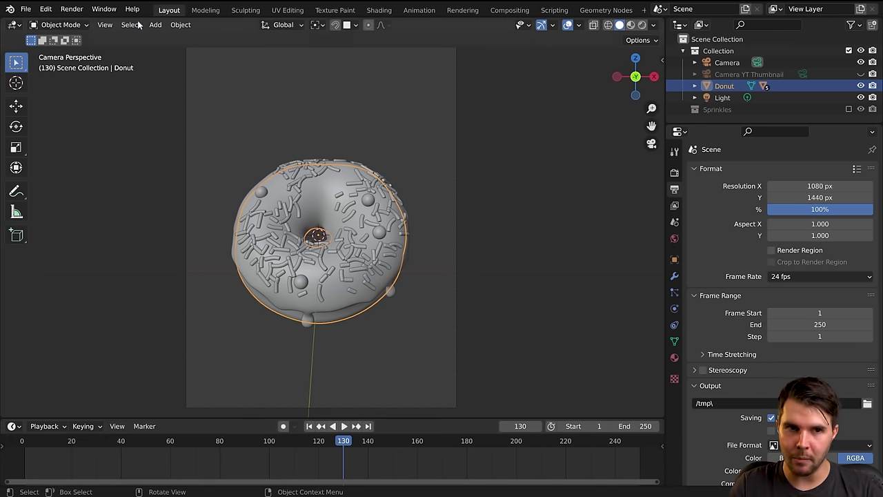
{"action": "left_click", "coordinate": [71, 9]}
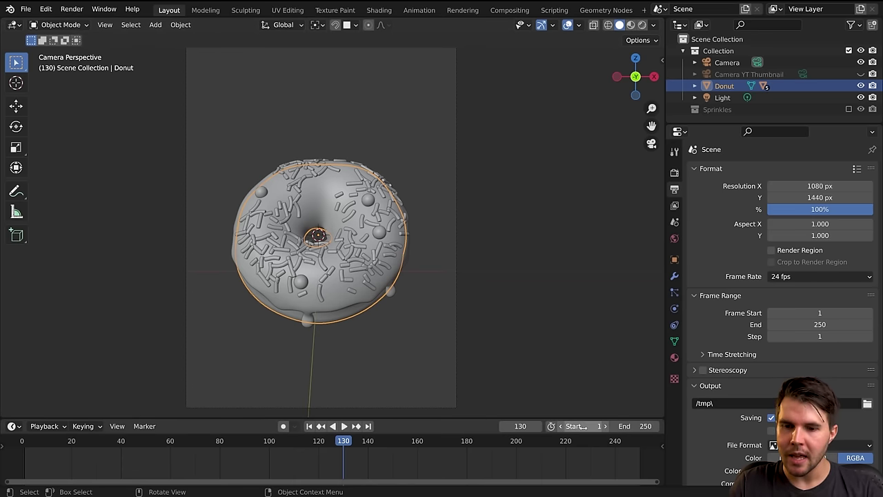
Try an end frame of 240 for the animation and restore it to 250.
{"action": "left_click", "coordinate": [634, 426]}
{"action": "type", "text": "240"}
{"action": "key", "text": "Return"}
{"action": "left_click", "coordinate": [651, 425]}
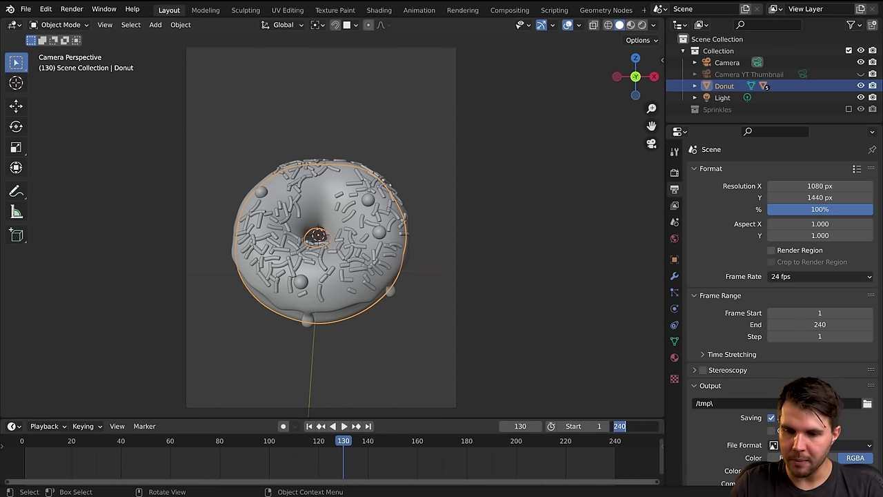
{"action": "type", "text": "250"}
{"action": "key", "text": "Return"}
Examine the available frame rate presets while keeping the scene at 24 fps.
{"action": "left_click", "coordinate": [790, 277]}
{"action": "left_click", "coordinate": [790, 277]}
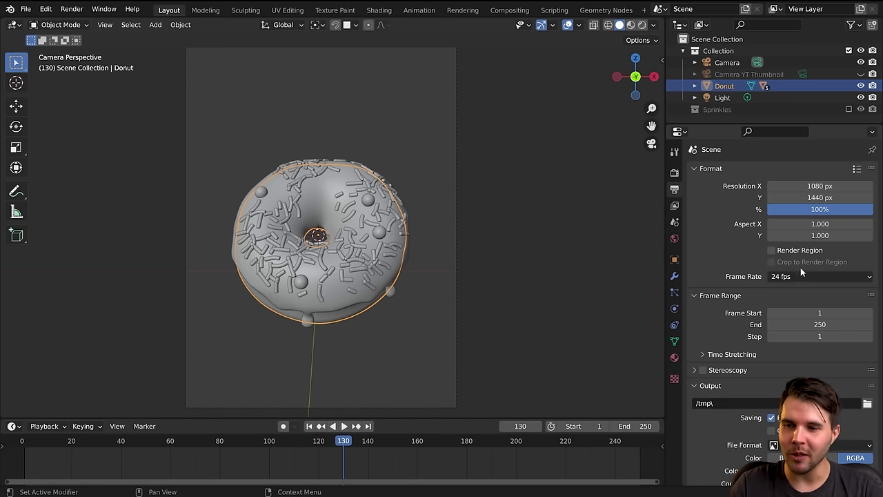
{"action": "left_click", "coordinate": [786, 276]}
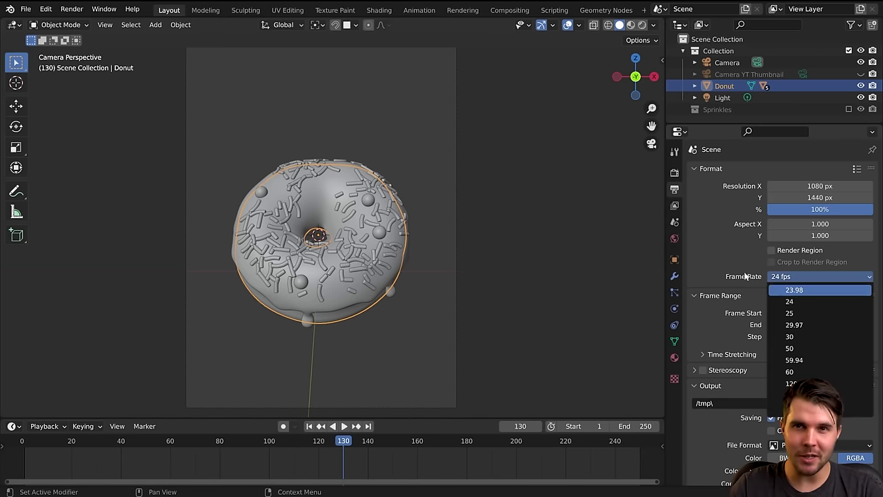
{"action": "left_click", "coordinate": [795, 302]}
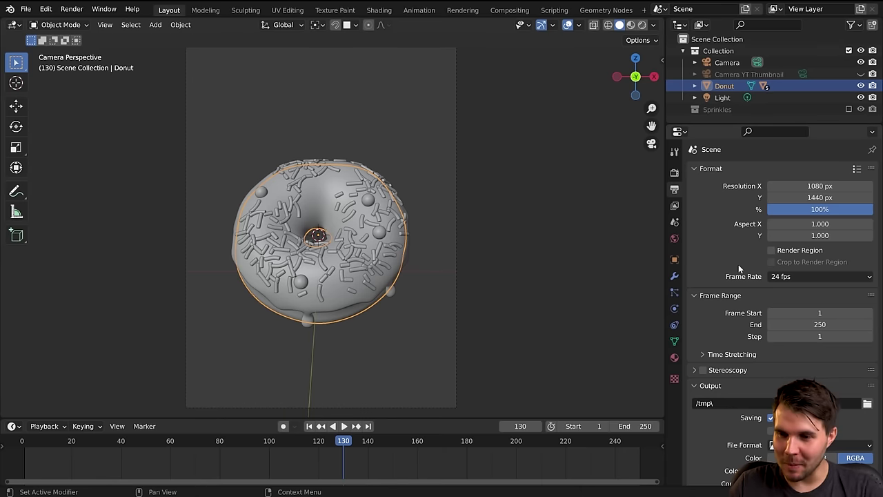
{"action": "left_click", "coordinate": [791, 279]}
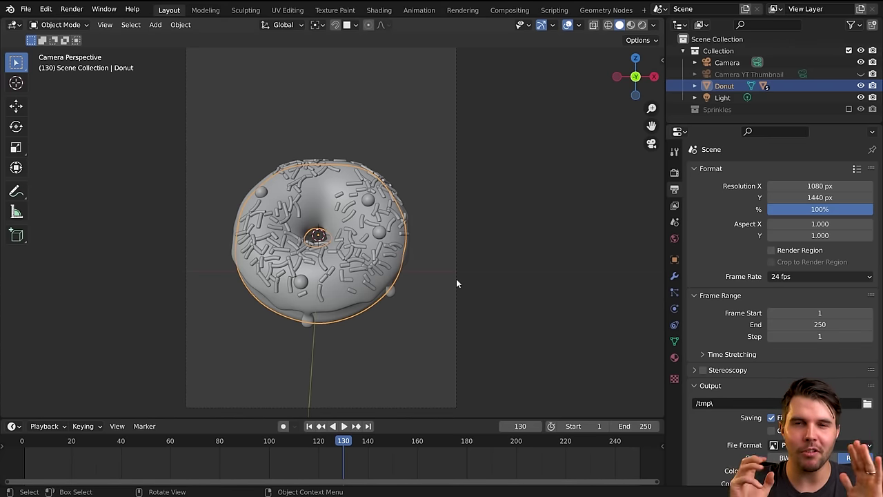
{"action": "left_click", "coordinate": [773, 276]}
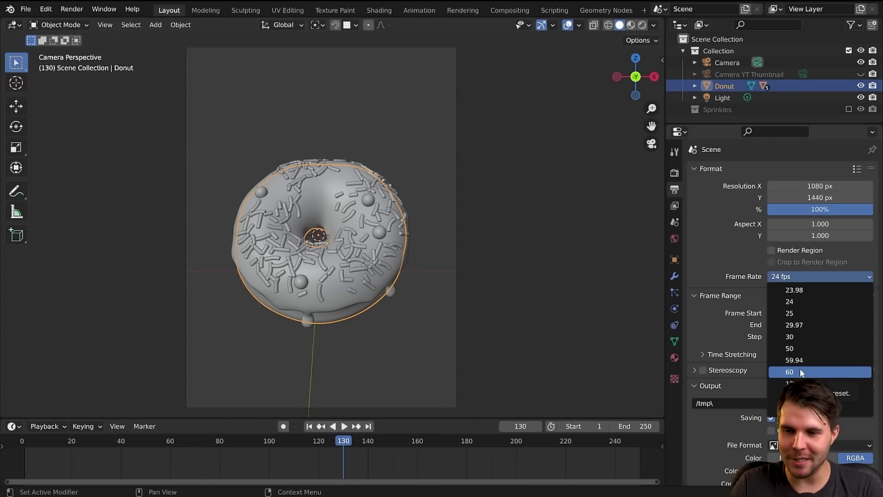
{"action": "left_click", "coordinate": [745, 276]}
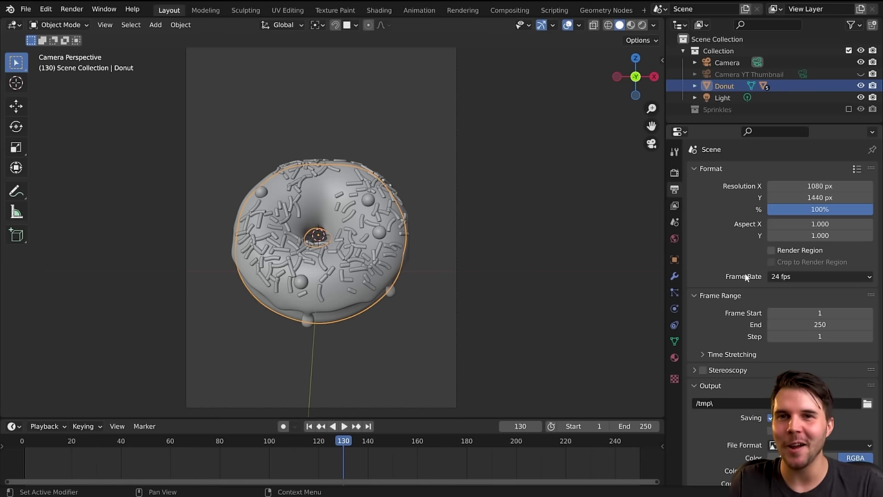
Set the scene's frame rate to 30 fps and briefly test the playback.
{"action": "left_click", "coordinate": [792, 277]}
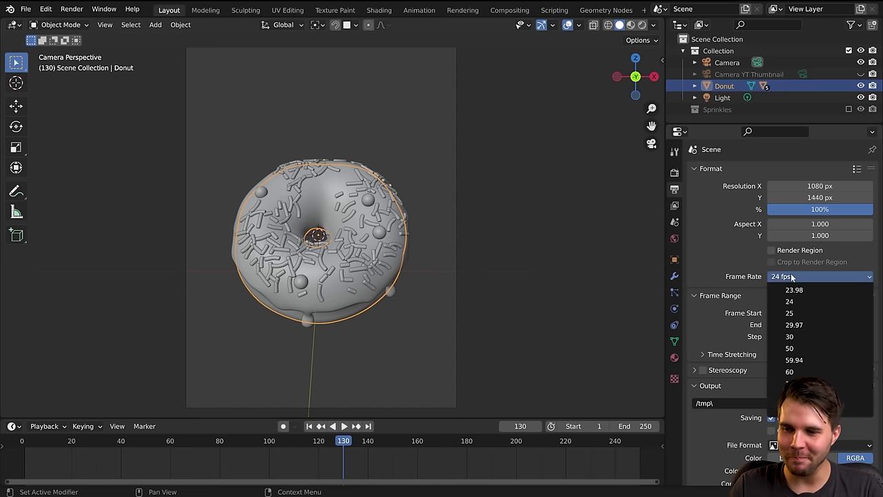
{"action": "left_click", "coordinate": [790, 337]}
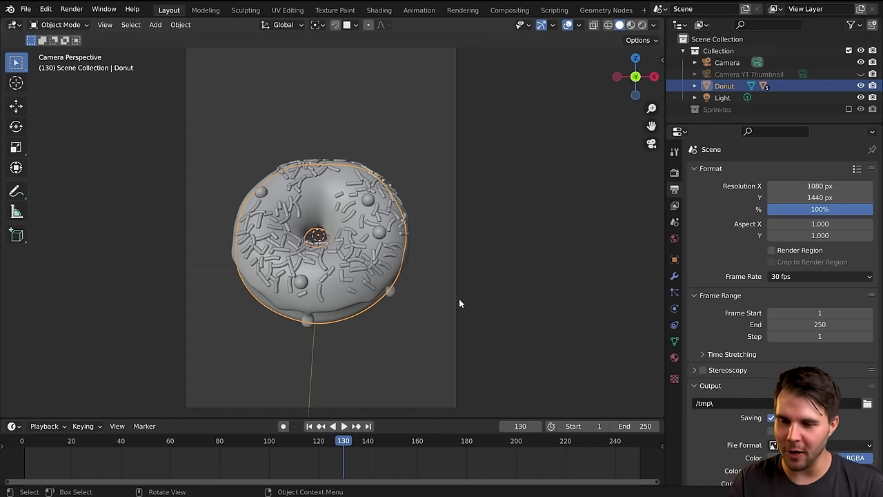
{"action": "key", "text": "space"}
{"action": "key", "text": "space"}
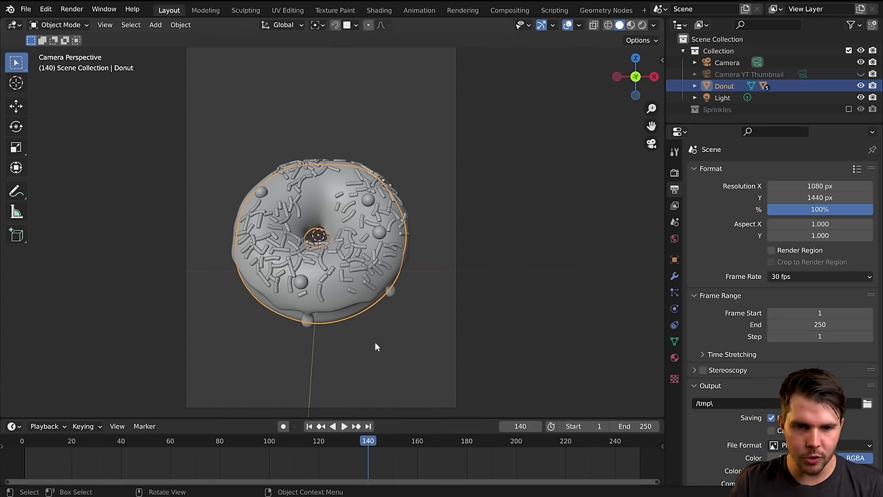
Move the playhead to frame 1 and insert a Location keyframe for the donut.
{"action": "left_click_drag", "start_coordinate": [335, 441], "coordinate": [25, 450]}
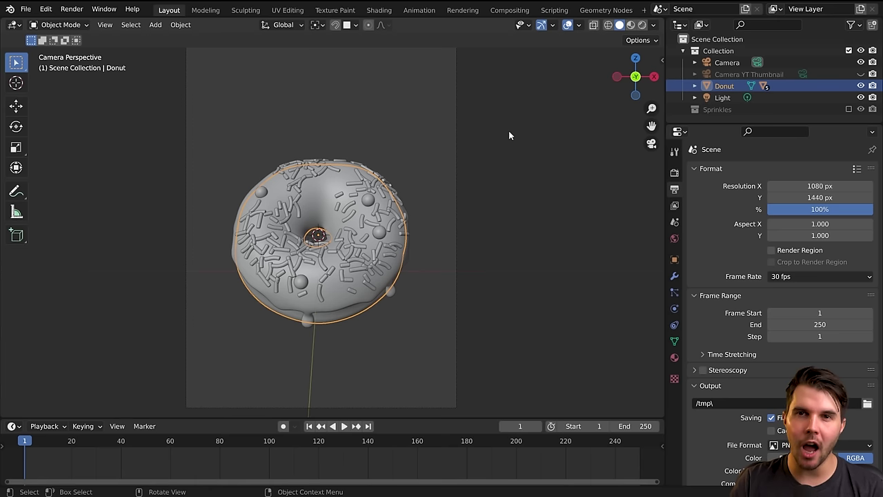
{"action": "key", "text": "i"}
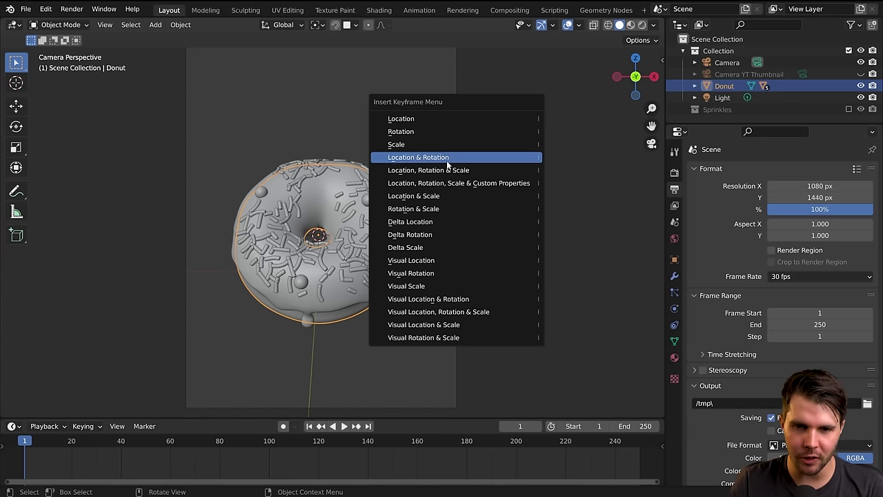
{"action": "left_click", "coordinate": [424, 131]}
{"action": "key", "text": "i"}
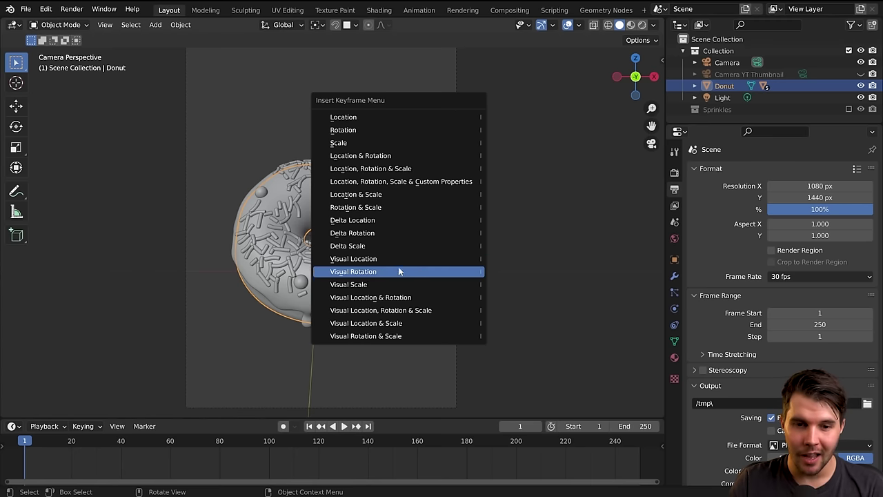
{"action": "left_click", "coordinate": [387, 117]}
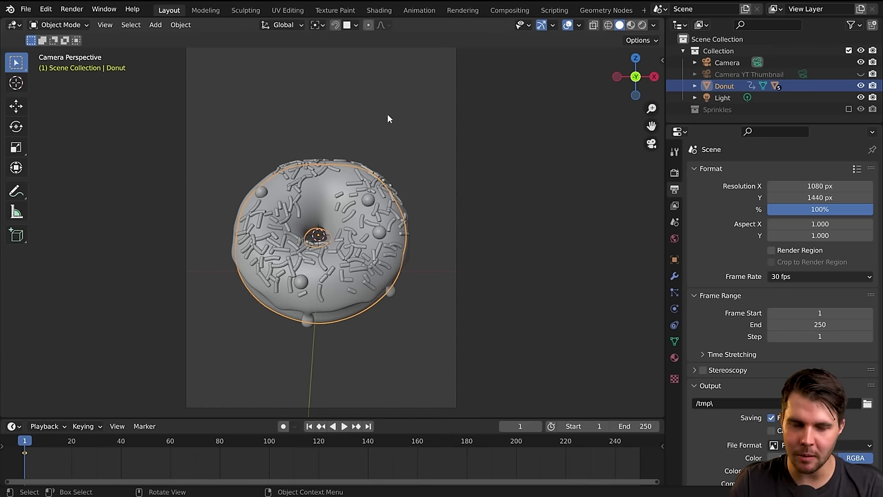
At frame 90, move the donut about 0.14 m along X and 0.07 m along Z, out of the camera frame, and insert a Location keyframe.
{"action": "key", "text": "space"}
{"action": "left_click_drag", "start_coordinate": [150, 440], "coordinate": [175, 440]}
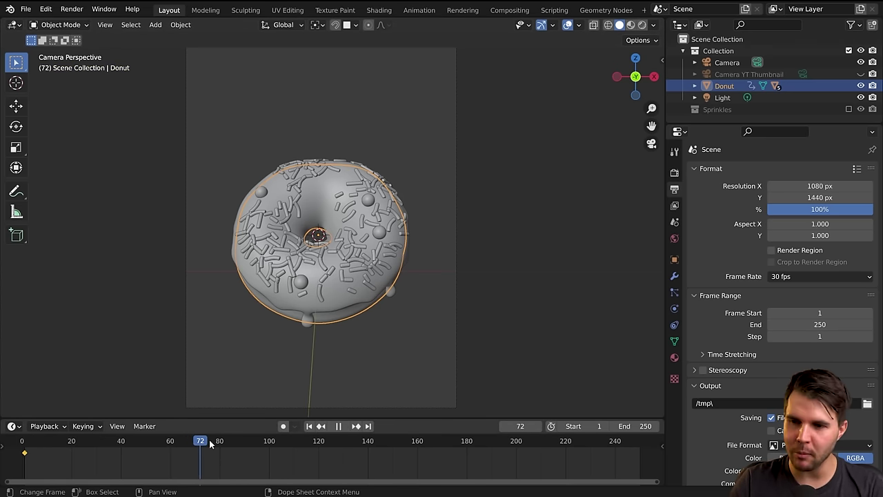
{"action": "key", "text": "space"}
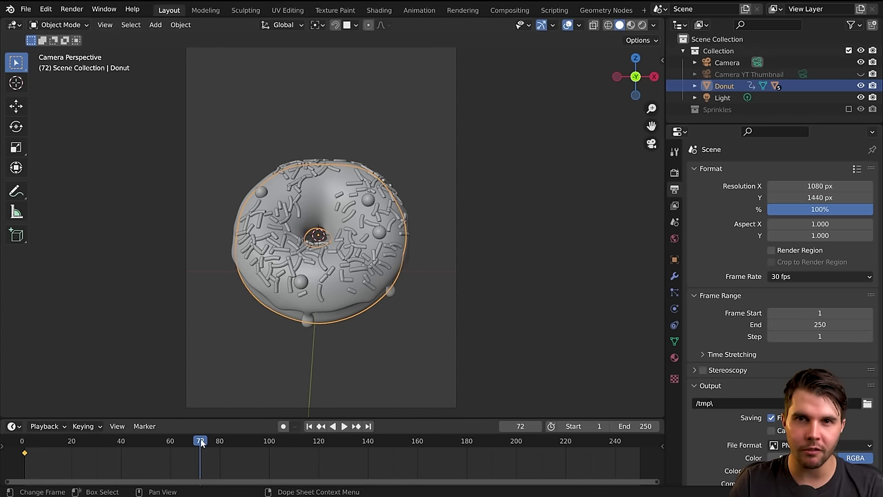
{"action": "left_click_drag", "start_coordinate": [247, 444], "coordinate": [244, 445]}
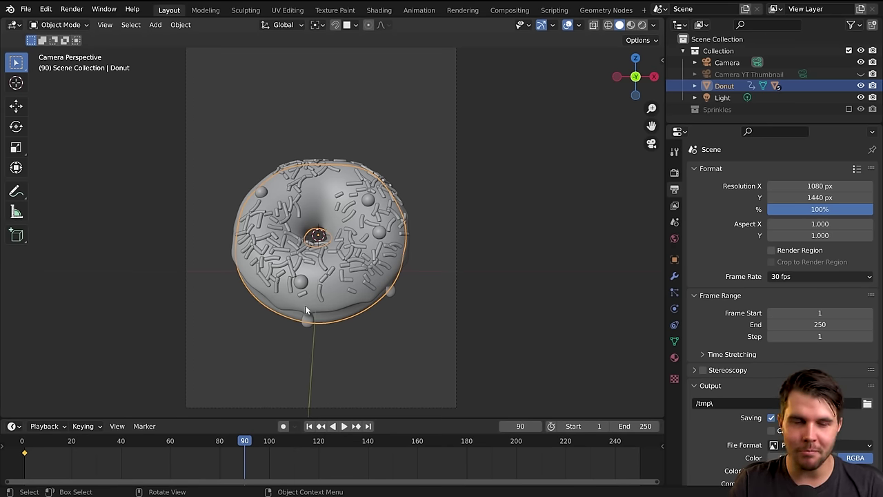
{"action": "key", "text": "g"}
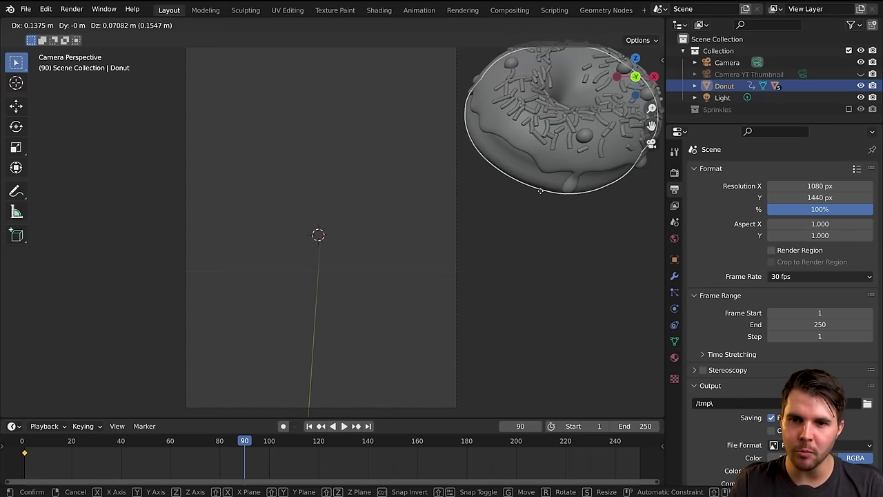
{"action": "left_click", "coordinate": [541, 185]}
{"action": "key", "text": "i"}
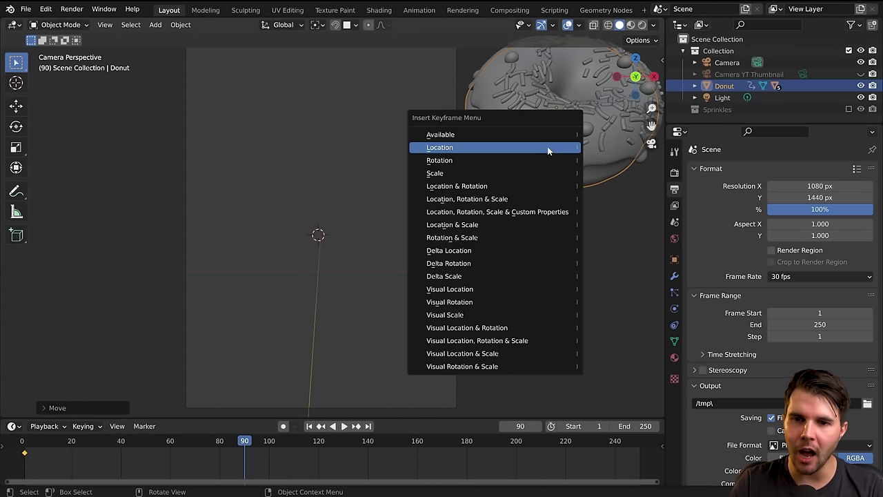
{"action": "left_click", "coordinate": [541, 147]}
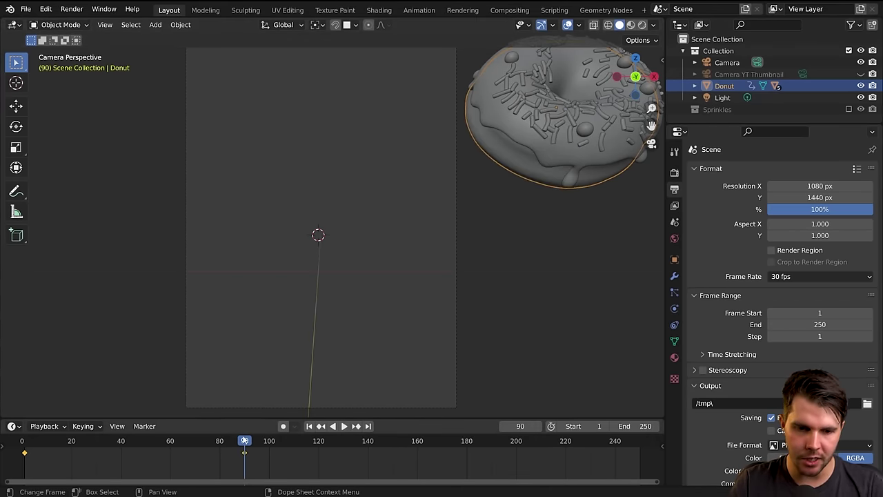
Return the playhead to frame 1 and play the animation to review the donut's movement.
{"action": "key", "text": "shift+Left"}
{"action": "key", "text": "space"}
{"action": "left_click_drag", "start_coordinate": [4, 457], "coordinate": [18, 453]}
{"action": "key", "text": "space"}
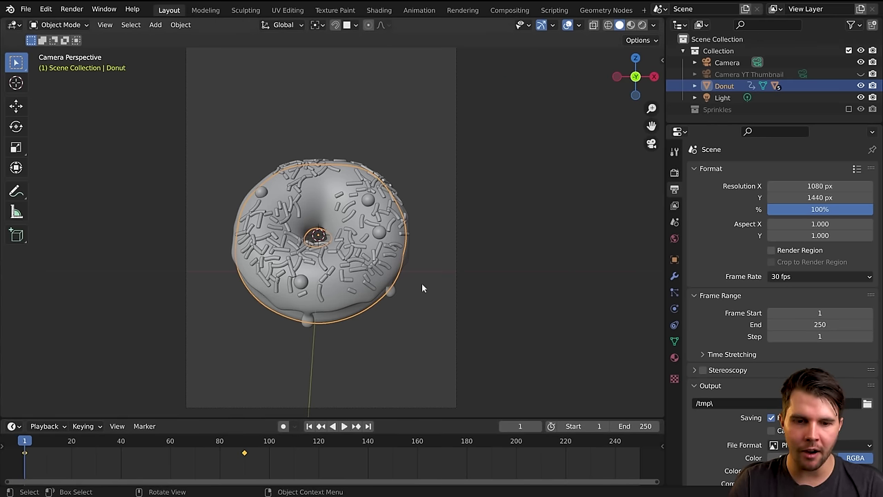
{"action": "key", "text": "space"}
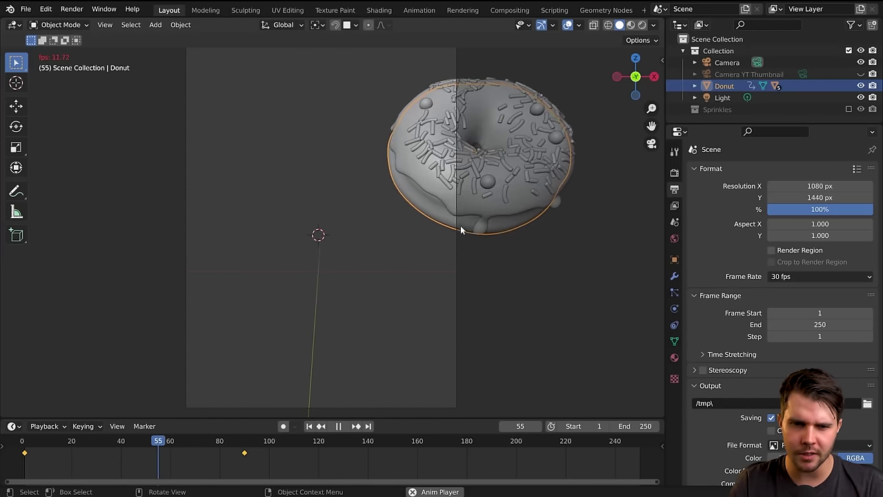
Replay the donut animation from frame 1 with the icing active and the selection cleared, to check the viewport playback speed.
{"action": "key", "text": "space"}
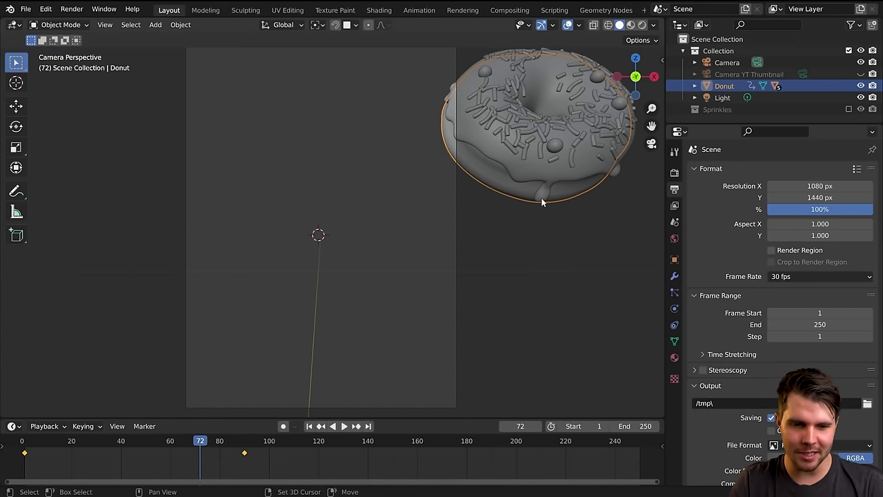
{"action": "key", "text": "shift+Left"}
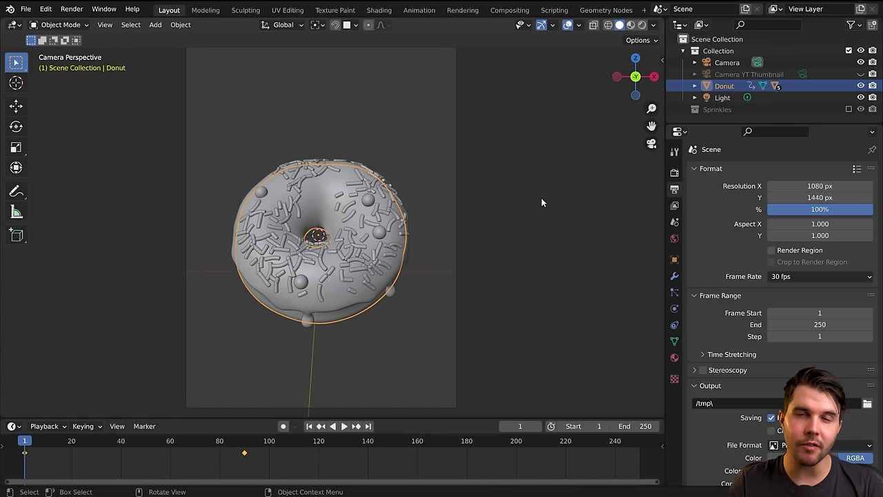
{"action": "key", "text": "space"}
{"action": "left_click", "coordinate": [390, 178]}
{"action": "key", "text": "alt+a"}
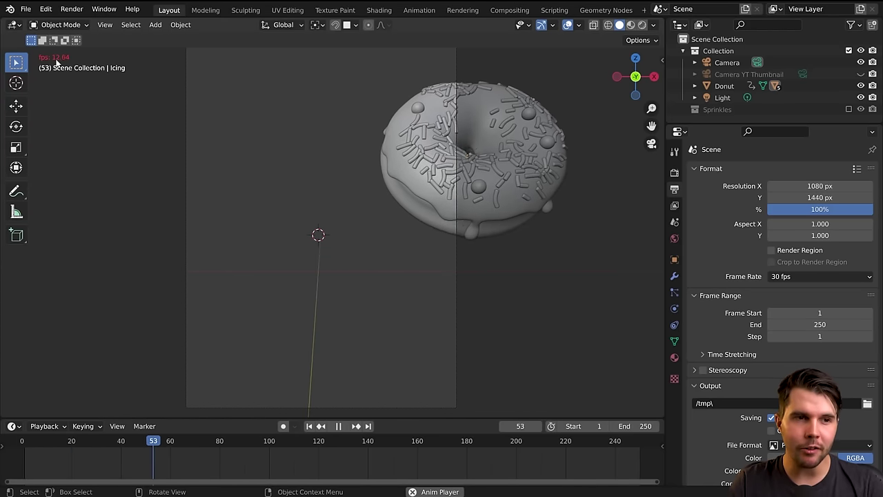
{"action": "key", "text": "Escape"}
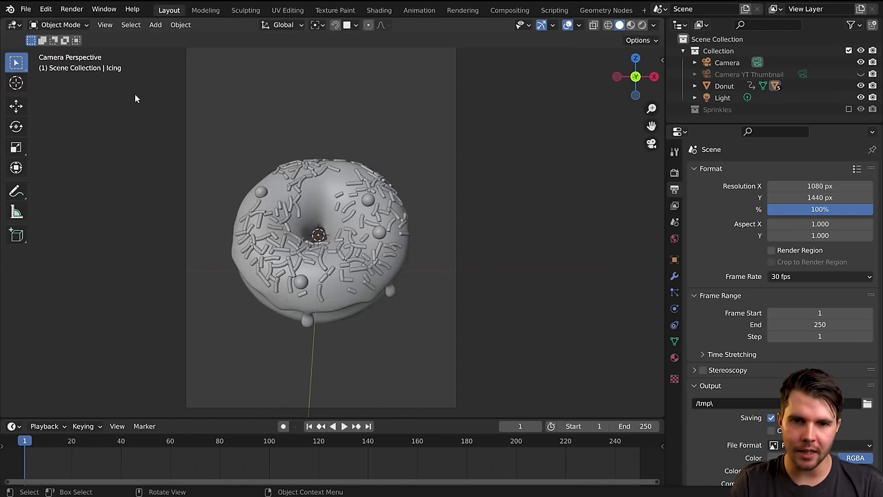
Disable the icing's Subdivision modifier in the viewport and play the animation from frame 1 to test the playback speed.
{"action": "left_click", "coordinate": [311, 184]}
{"action": "left_click", "coordinate": [675, 276]}
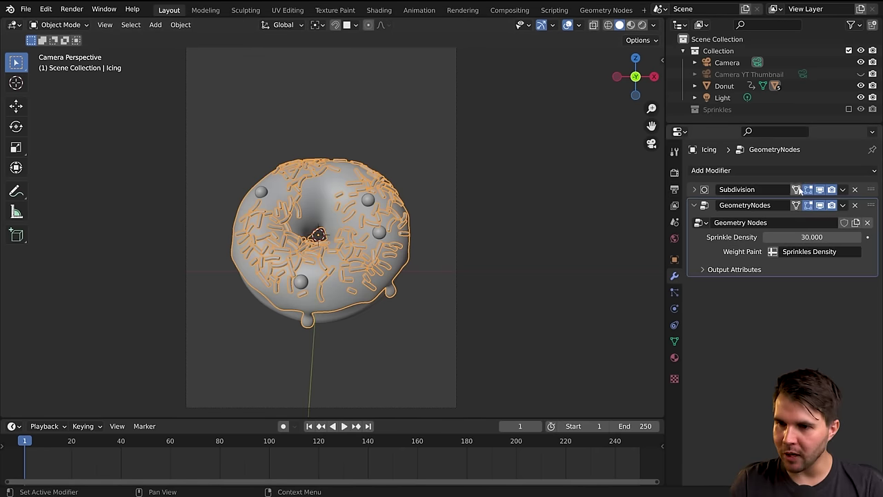
{"action": "left_click", "coordinate": [819, 189]}
{"action": "left_click", "coordinate": [370, 200]}
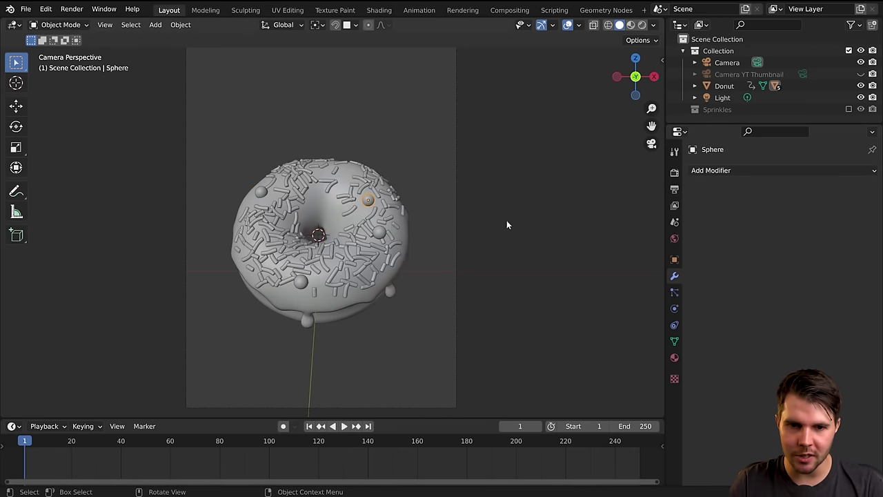
{"action": "key", "text": "space"}
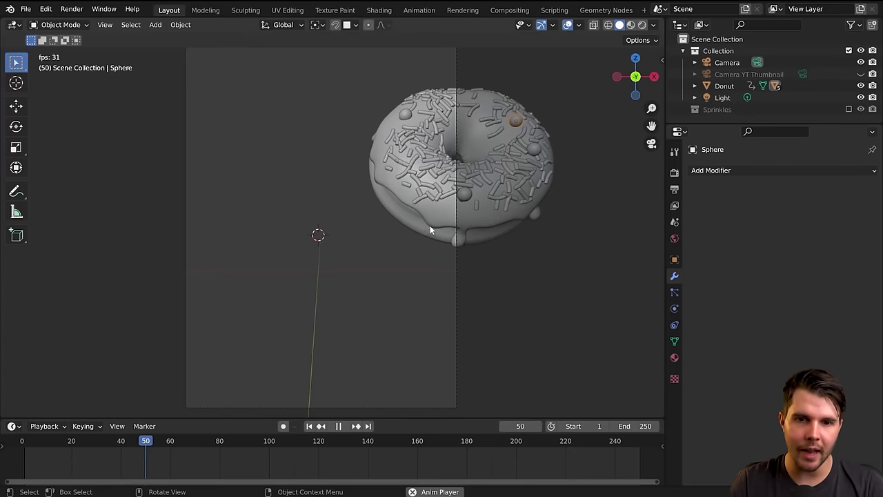
{"action": "key", "text": "shift+Left"}
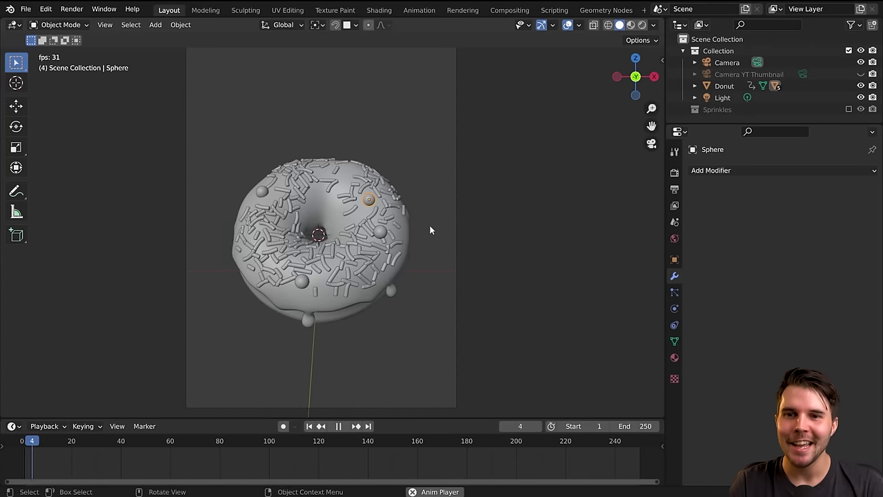
Stop the playback and re-enable the viewport display of the icing's Subdivision modifier.
{"action": "key", "text": "space"}
{"action": "left_click", "coordinate": [430, 230]}
{"action": "left_click", "coordinate": [819, 189]}
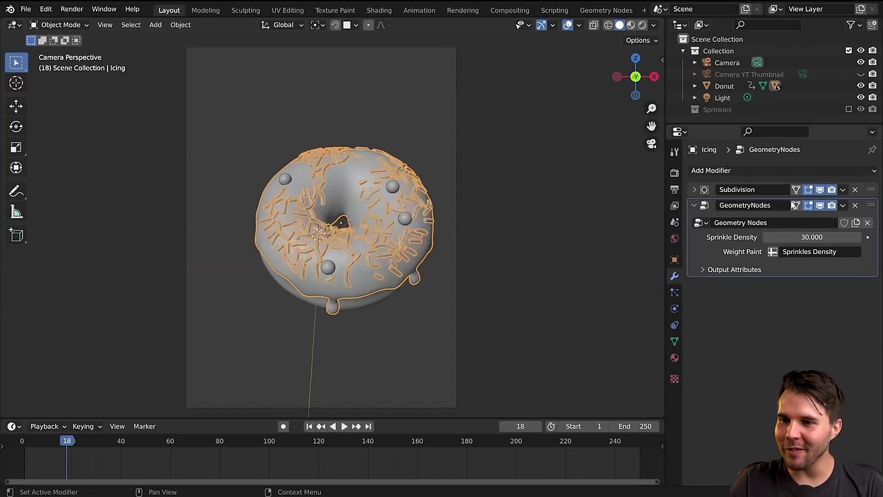
Select the donut, play its animation from frame 1, step through a few frames, and return to frame 1.
{"action": "left_click", "coordinate": [374, 298]}
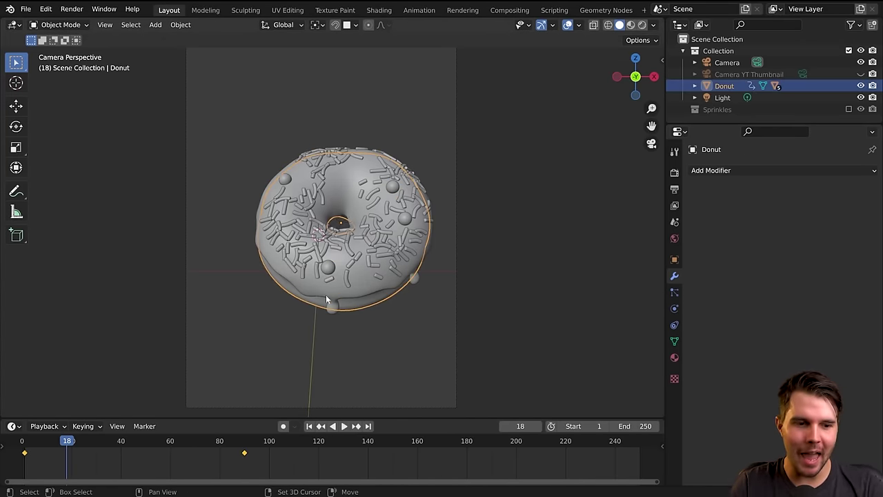
{"action": "key", "text": "shift+Left"}
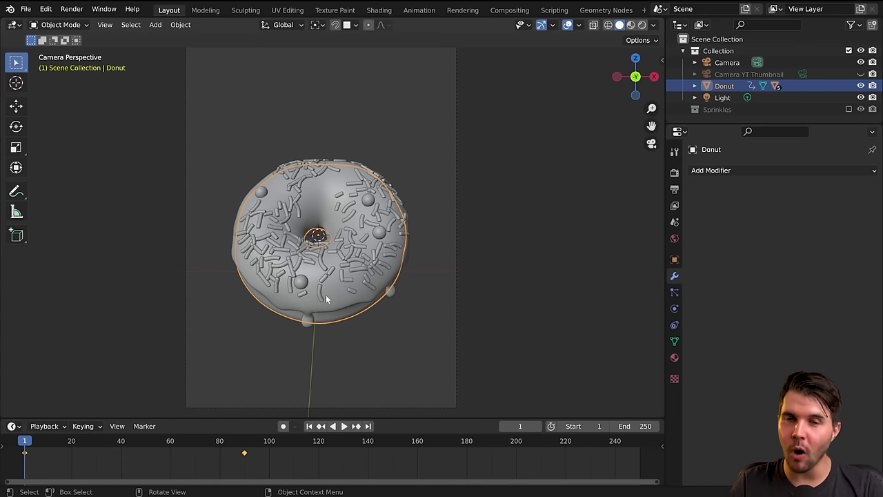
{"action": "key", "text": "space"}
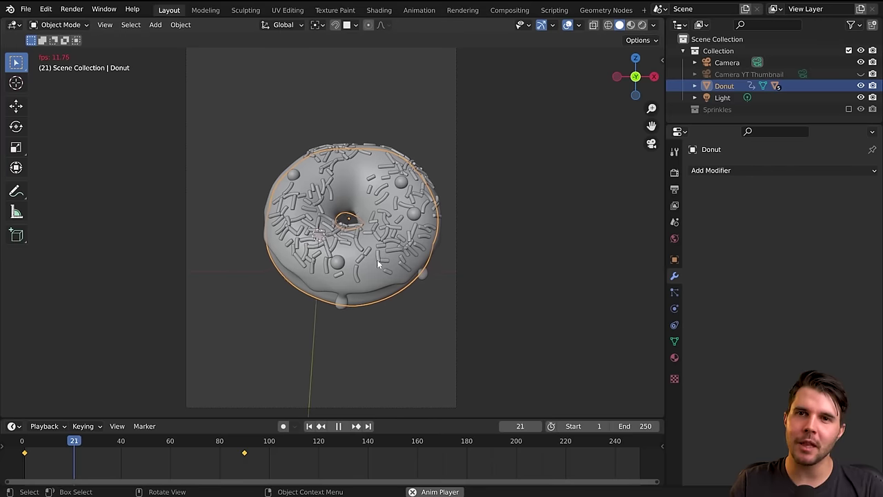
{"action": "key", "text": "space"}
{"action": "key", "text": "Right"}
{"action": "key", "text": "Right"}
{"action": "key", "text": "Right"}
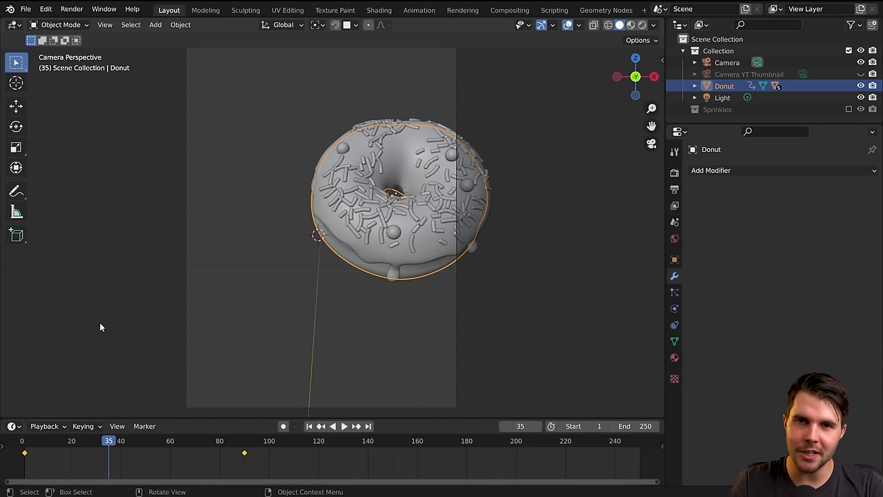
{"action": "key", "text": "shift+Left"}
Set the playback sync mode to Frame Dropping and play the donut animation to test it.
{"action": "left_click", "coordinate": [56, 426]}
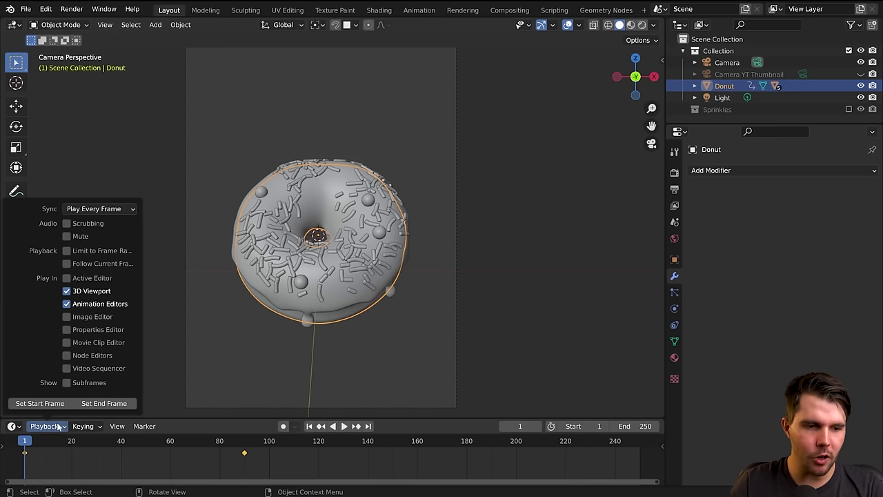
{"action": "left_click", "coordinate": [90, 209]}
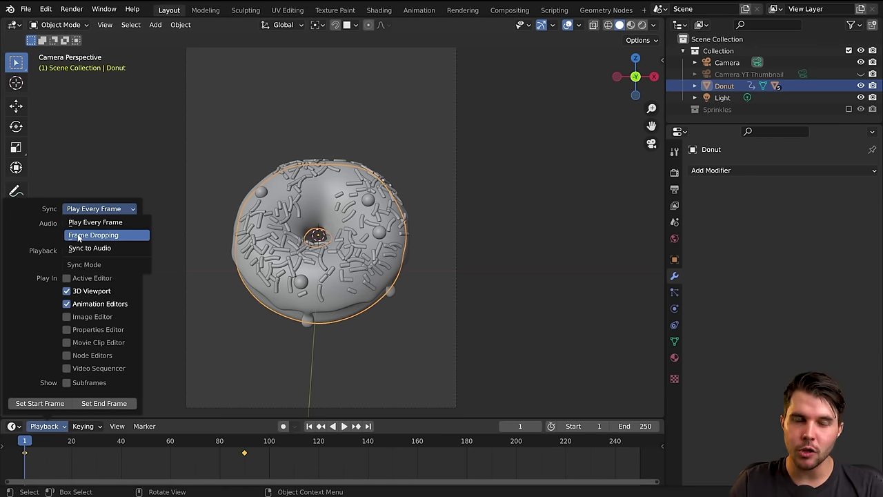
{"action": "left_click", "coordinate": [93, 235]}
{"action": "key", "text": "space"}
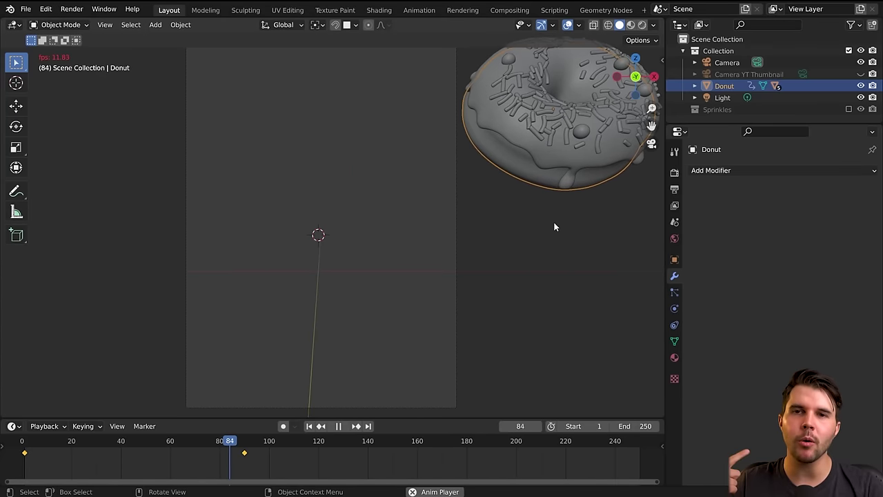
{"action": "key", "text": "space"}
Show the scene's output settings and briefly replay the donut animation from frame 1.
{"action": "left_click", "coordinate": [675, 189]}
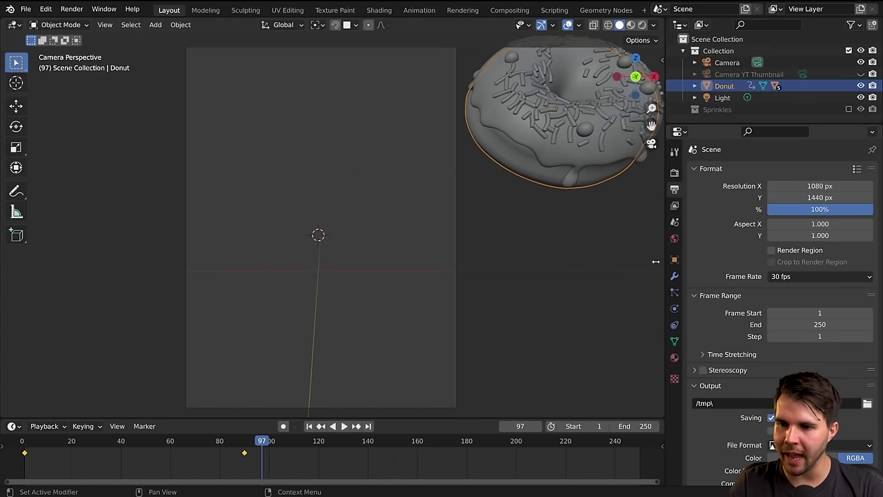
{"action": "key", "text": "shift+Left"}
{"action": "key", "text": "space"}
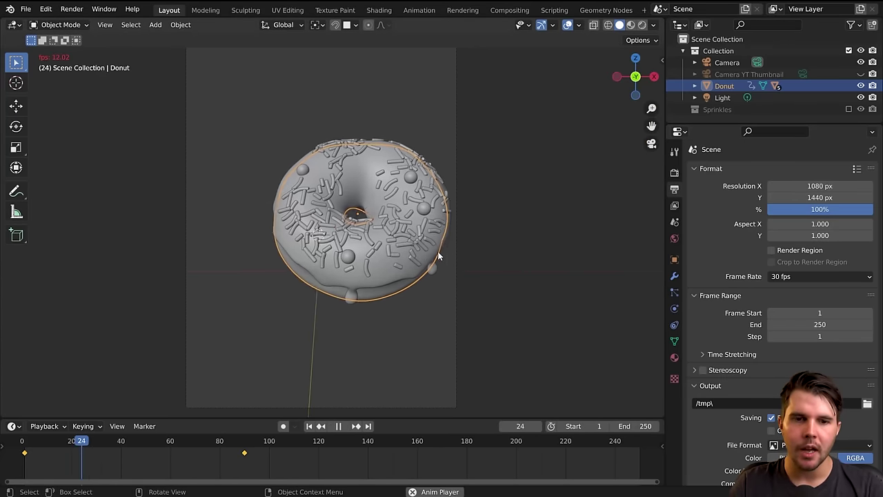
{"action": "key", "text": "space"}
Return to frame 1 and delete the donut's Location keyframes at frames 1 and 90.
{"action": "key", "text": "shift+Left"}
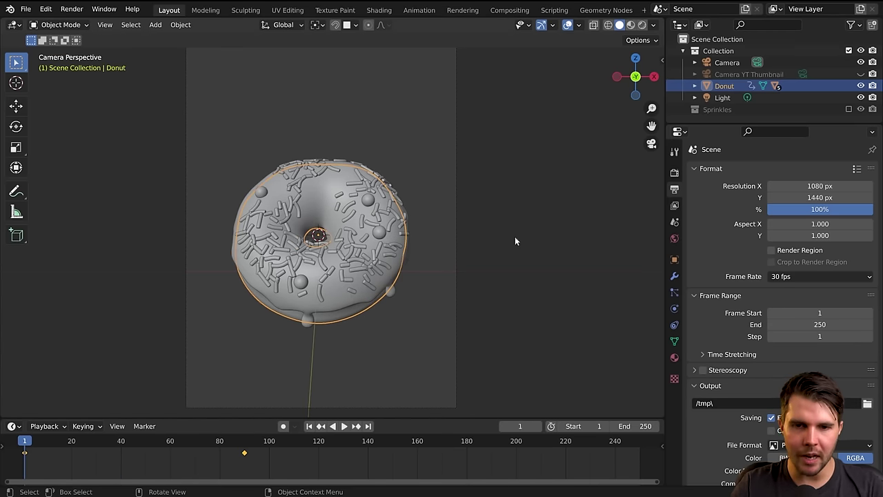
{"action": "key", "text": "x"}
{"action": "left_click", "coordinate": [261, 460]}
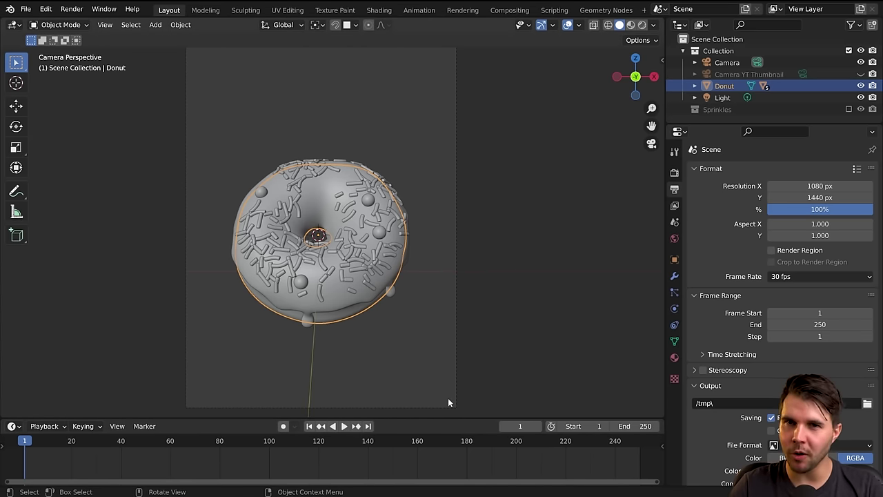
Switch the timeline to display seconds and place the playhead at the three-second mark, 00:03+00.
{"action": "left_click", "coordinate": [116, 426]}
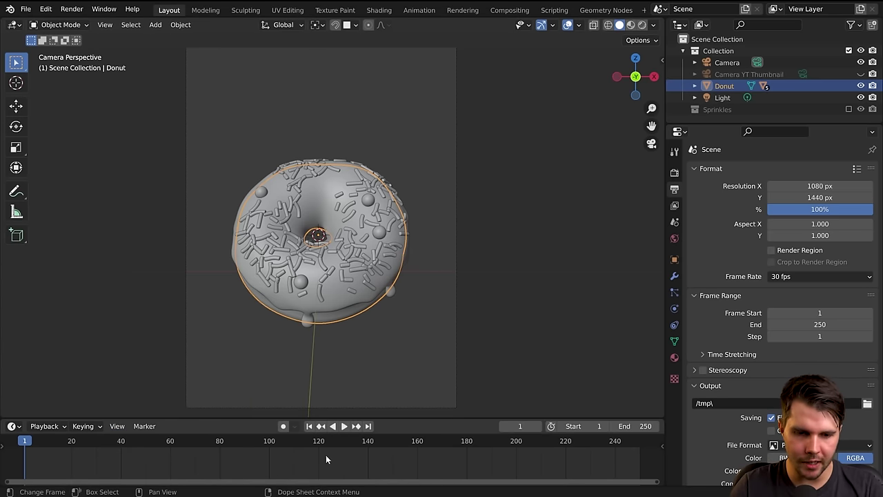
{"action": "key", "text": "ctrl+t"}
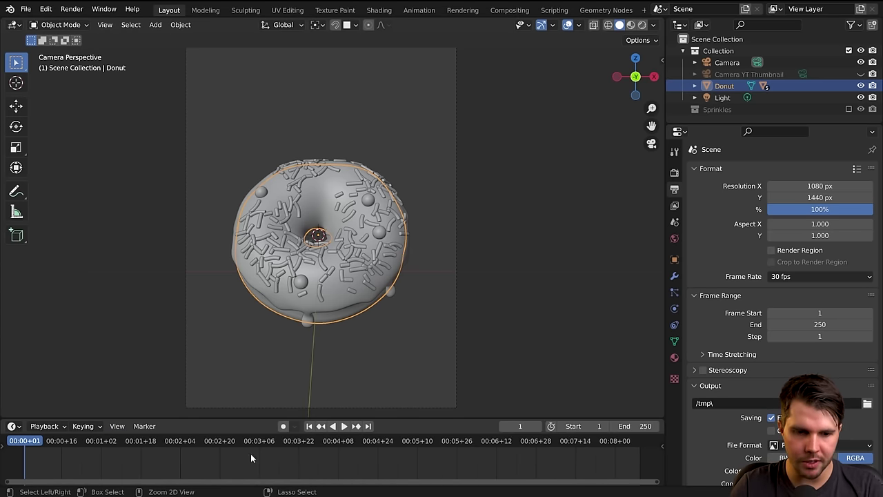
{"action": "key", "text": "space"}
{"action": "left_click", "coordinate": [219, 441]}
{"action": "left_click_drag", "start_coordinate": [220, 445], "coordinate": [245, 447]}
{"action": "key", "text": "space"}
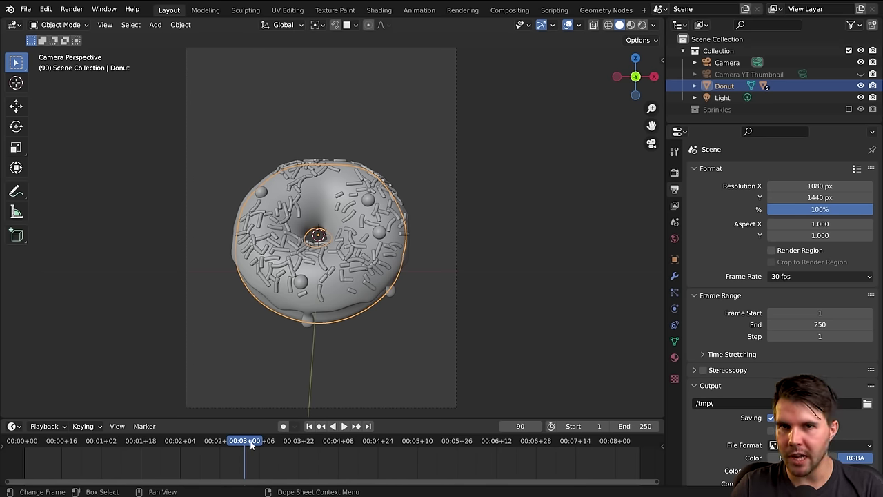
Switch the timeline back to frame numbers and return the playhead to frame 1.
{"action": "key", "text": "ctrl+t"}
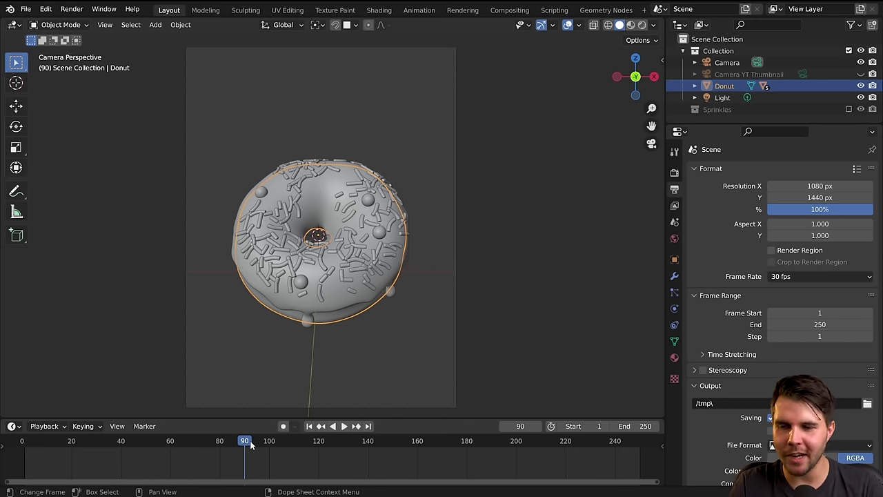
{"action": "key", "text": "shift+Left"}
{"action": "key", "text": "space"}
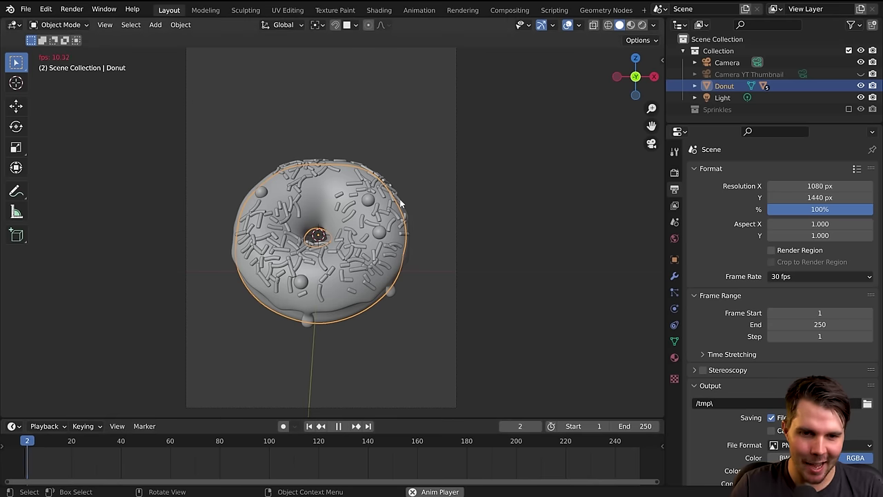
{"action": "key", "text": "Escape"}
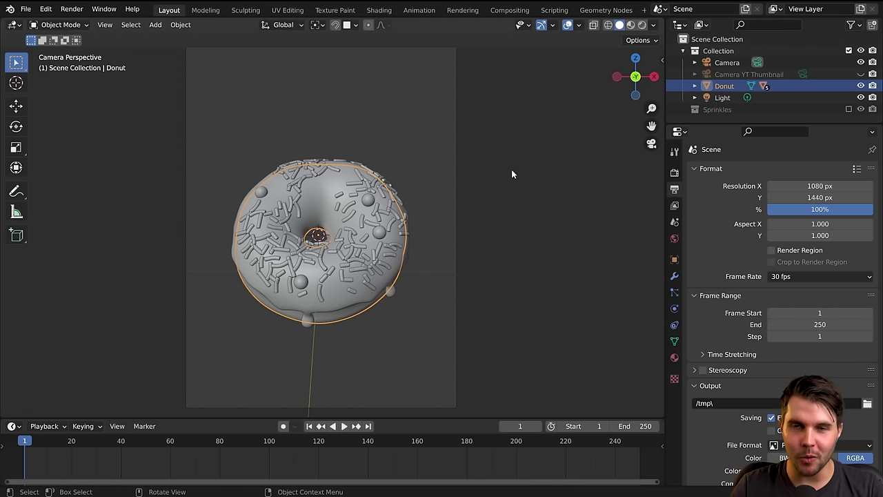
Rotate the donut around the global Z axis by more than 20° in the negative direction, fine-tuning its starting angle.
{"action": "key", "text": "r"}
{"action": "key", "text": "z"}
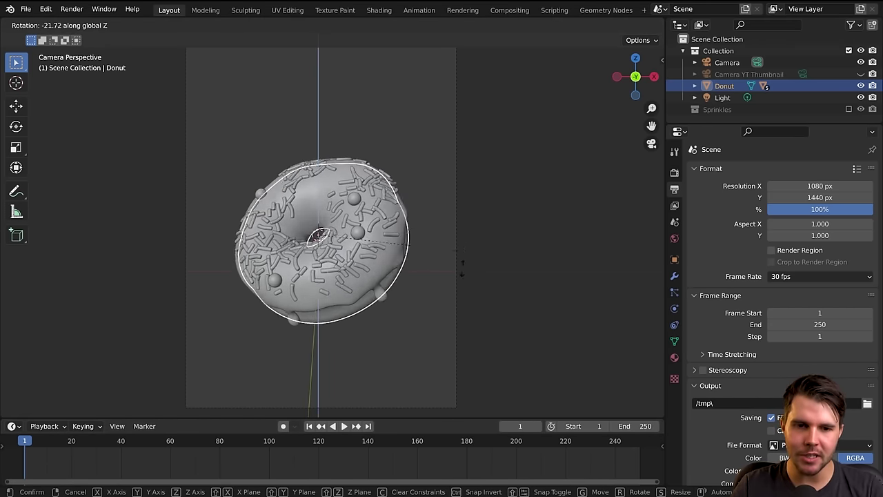
{"action": "left_click", "coordinate": [463, 268]}
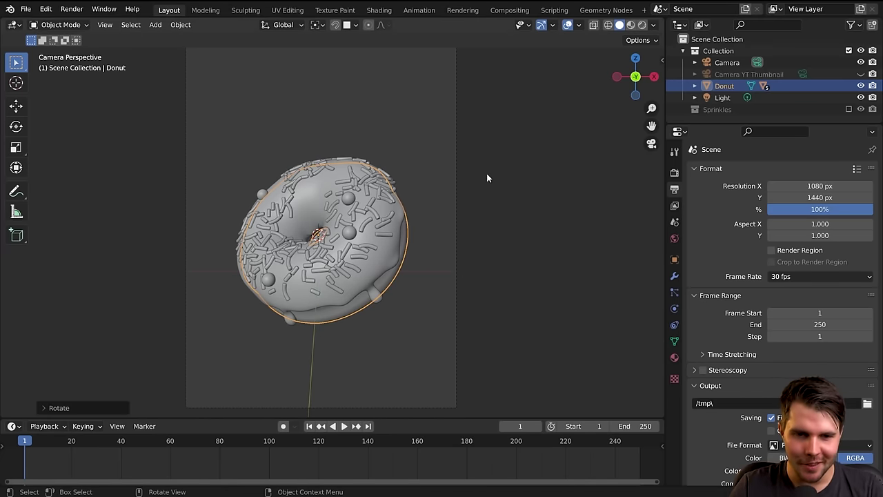
{"action": "key", "text": "r"}
{"action": "key", "text": "z"}
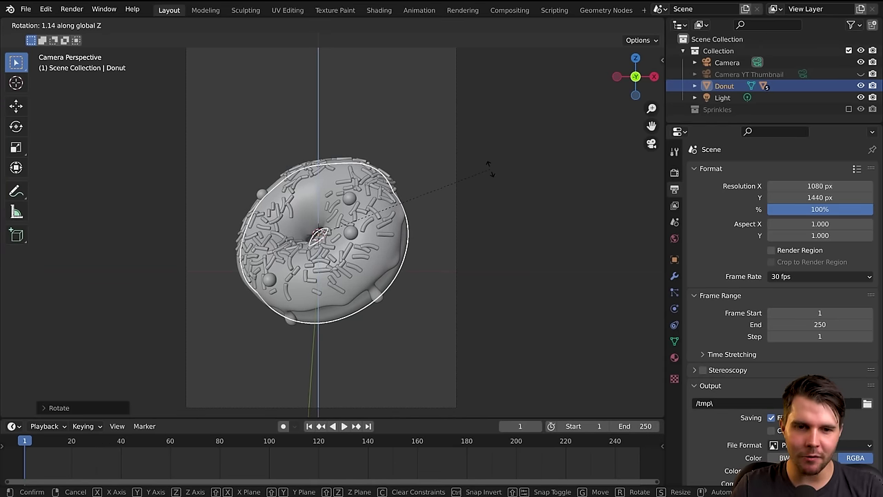
{"action": "right_click", "coordinate": [288, 244]}
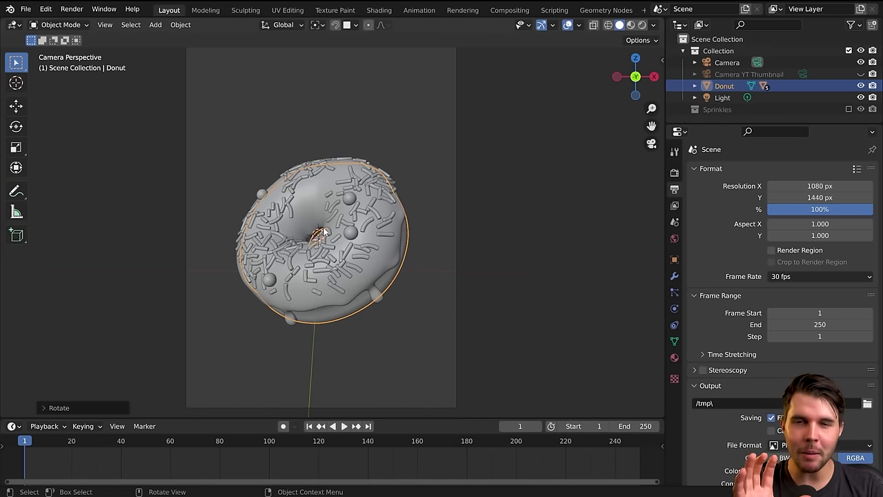
{"action": "key", "text": "r"}
{"action": "key", "text": "z"}
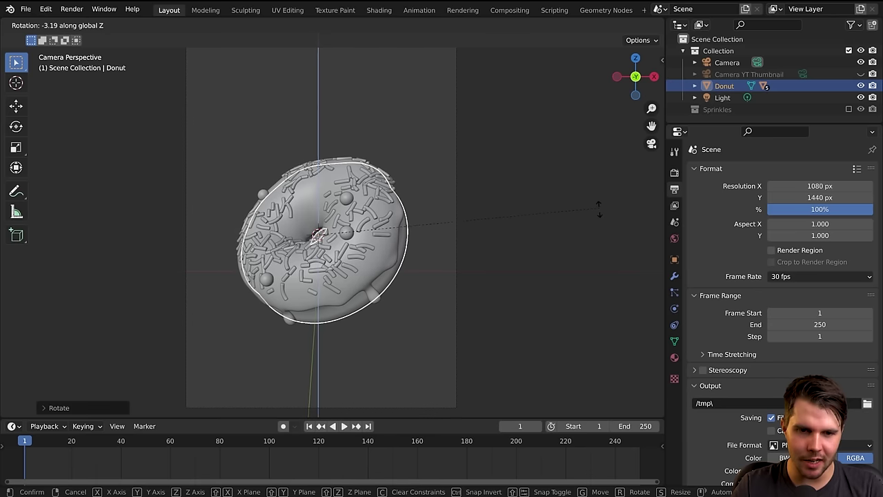
{"action": "left_click", "coordinate": [587, 230]}
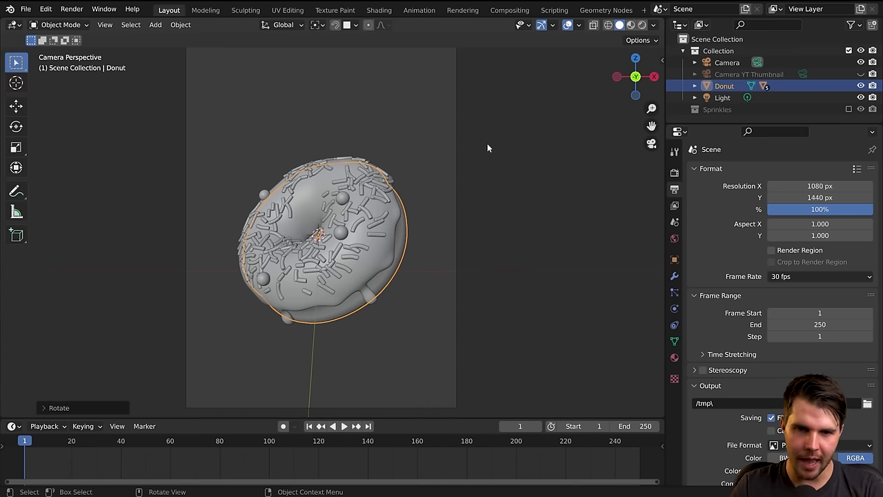
Insert a Rotation keyframe for the donut at frame 1 and move the playhead to frame 210.
{"action": "key", "text": "i"}
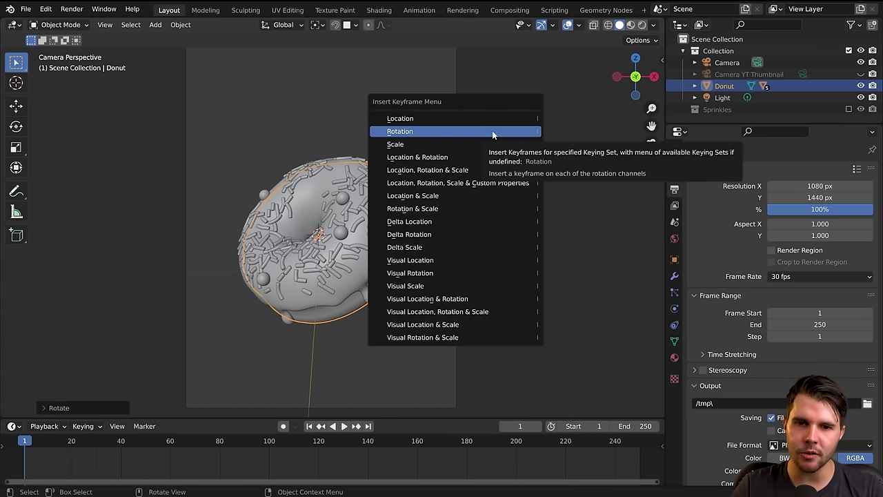
{"action": "left_click", "coordinate": [492, 131]}
{"action": "left_click", "coordinate": [232, 436]}
{"action": "key", "text": "space"}
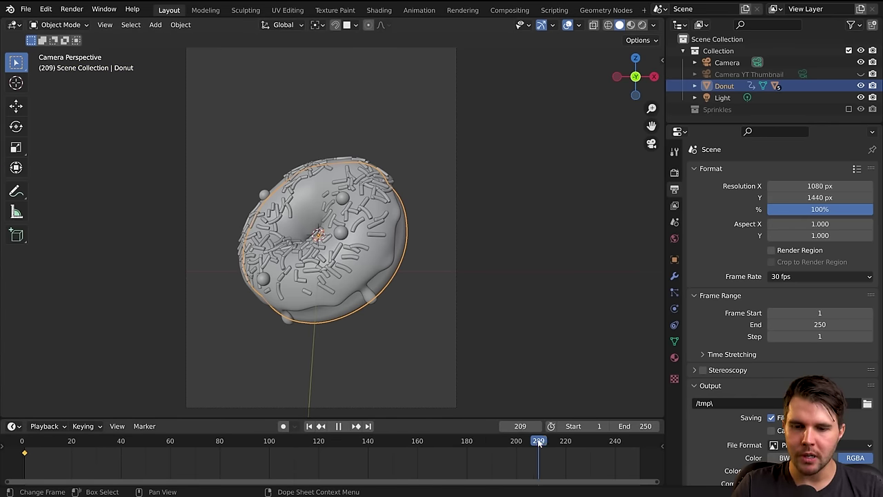
{"action": "key", "text": "space"}
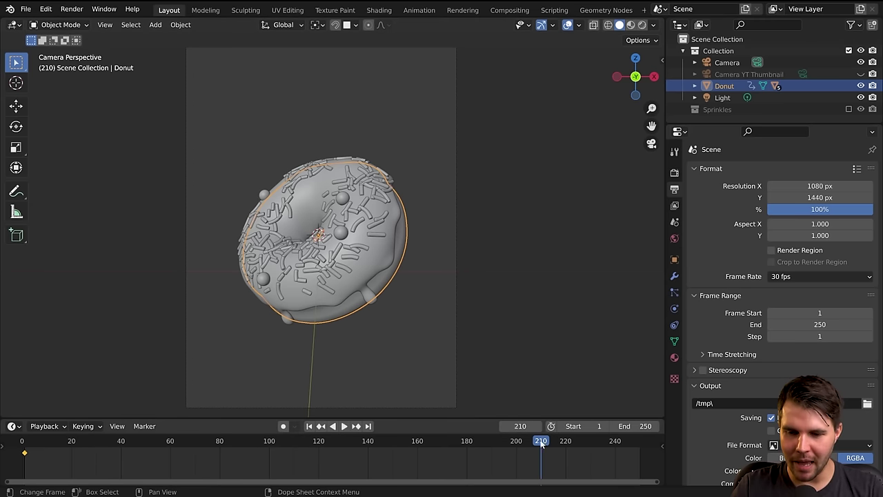
Rotate the donut at frame 210 around the global Z axis by more than 50° so it faces the opposite side.
{"action": "key", "text": "r"}
{"action": "key", "text": "z"}
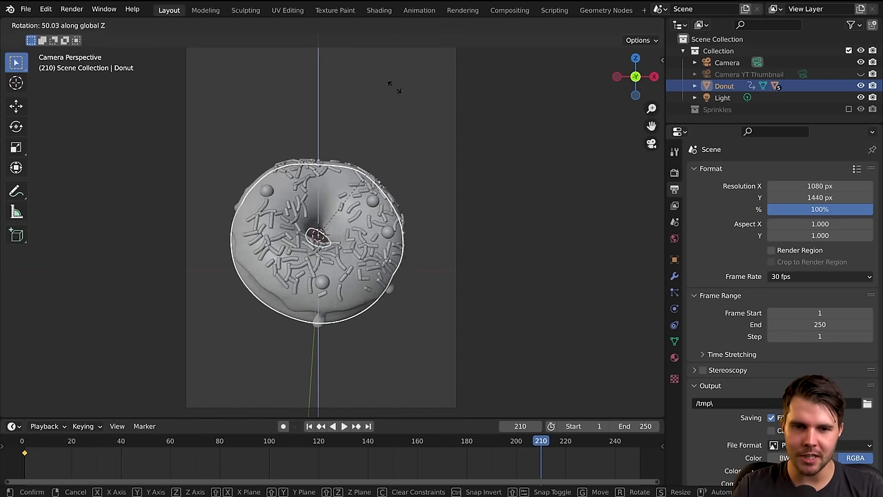
{"action": "left_click", "coordinate": [294, 64]}
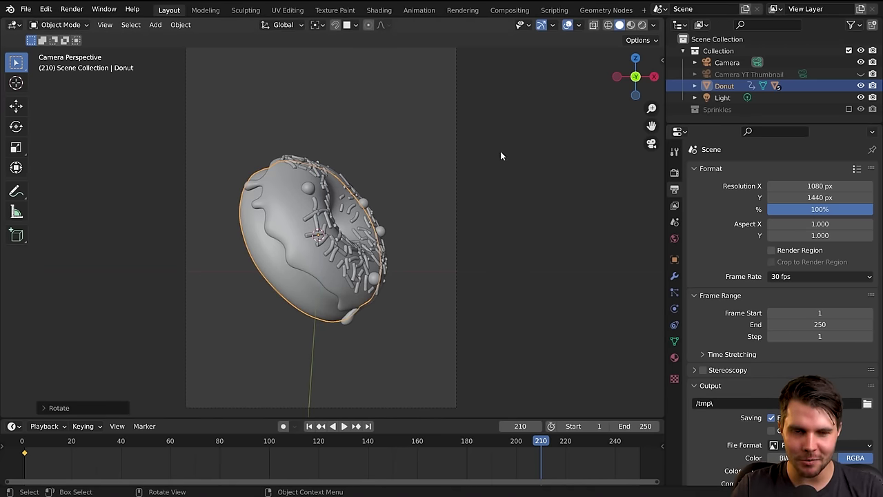
{"action": "key", "text": "r"}
{"action": "key", "text": "z"}
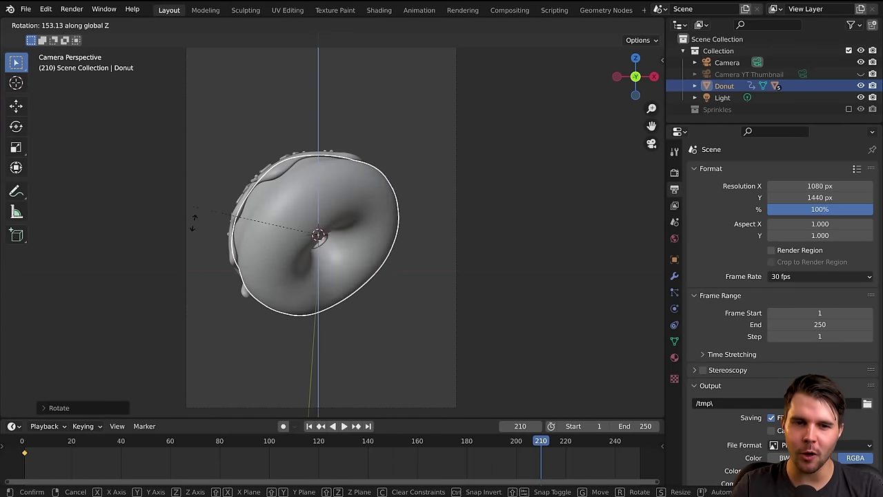
{"action": "key", "text": "Escape"}
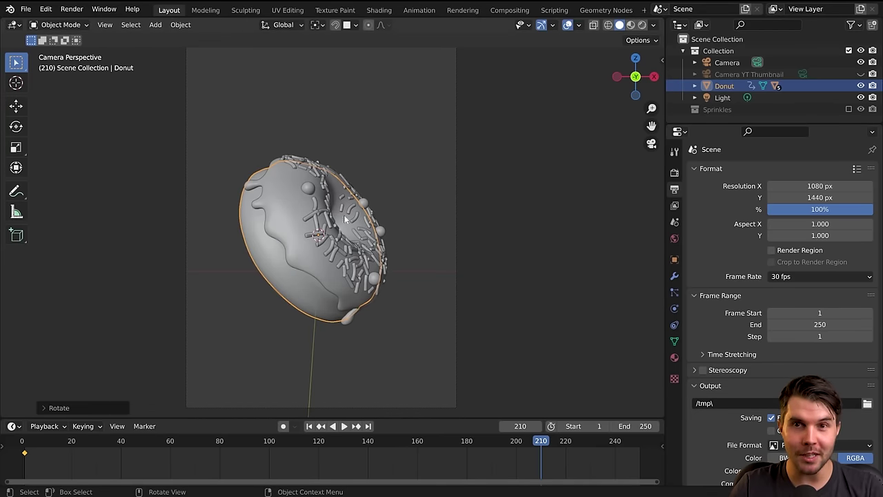
Insert a Rotation keyframe for the donut at frame 210 and play the animation from the start of the timeline.
{"action": "key", "text": "i"}
{"action": "left_click", "coordinate": [497, 140]}
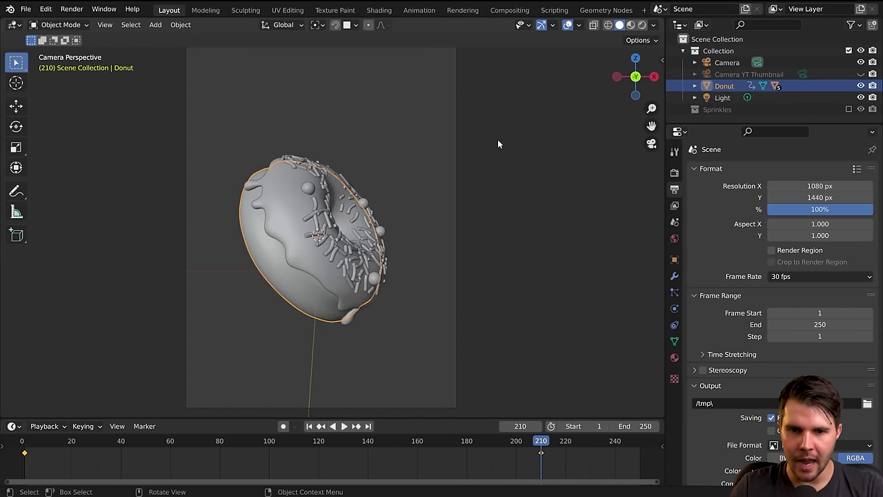
{"action": "left_click_drag", "start_coordinate": [541, 442], "coordinate": [28, 445]}
{"action": "key", "text": "space"}
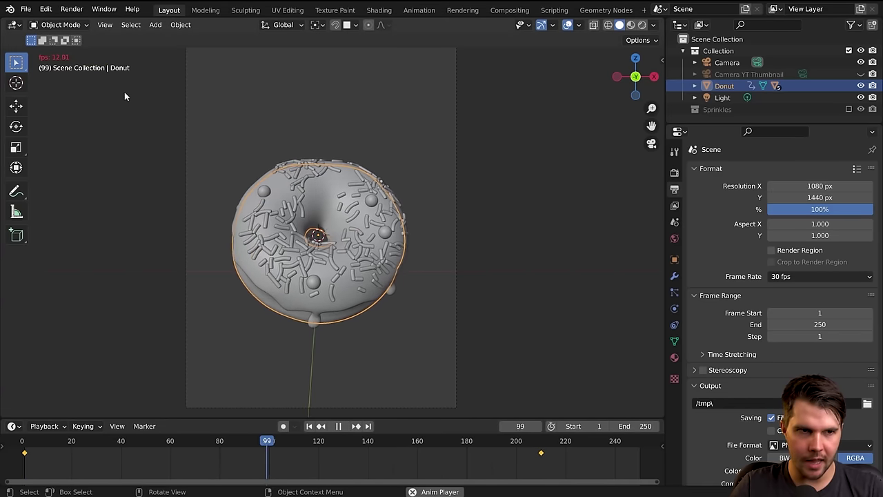
{"action": "left_click", "coordinate": [44, 426]}
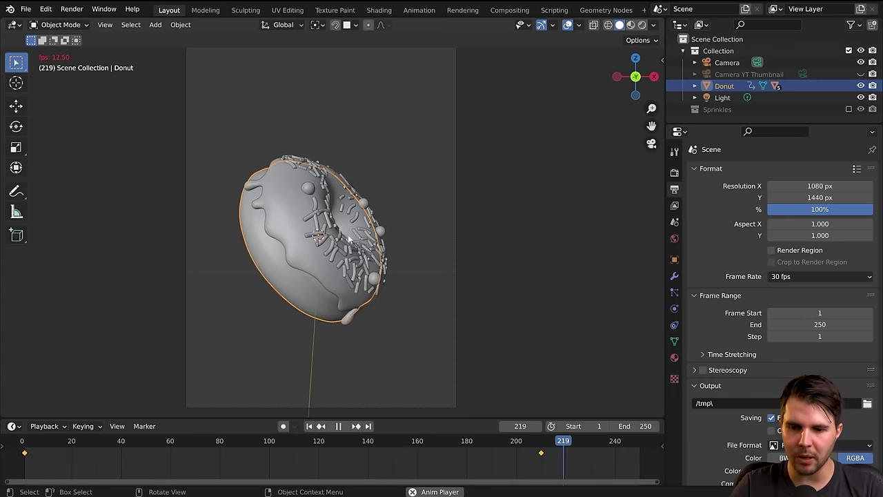
{"action": "key", "text": "space"}
Set the animation's end frame to 300 and return the playhead to frame 1.
{"action": "scroll", "coordinate": [534, 450], "scroll_direction": "down", "scroll_amount": 3}
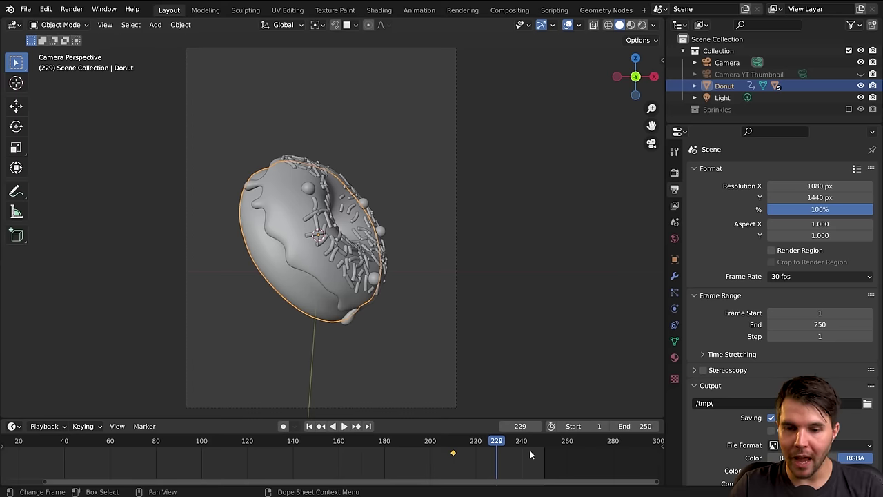
{"action": "middle_click_drag", "start_coordinate": [544, 446], "coordinate": [561, 443]}
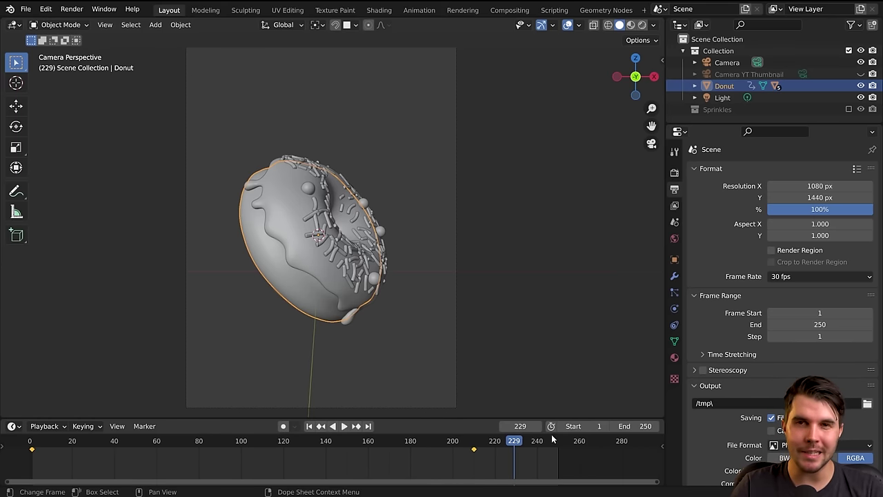
{"action": "left_click", "coordinate": [633, 425]}
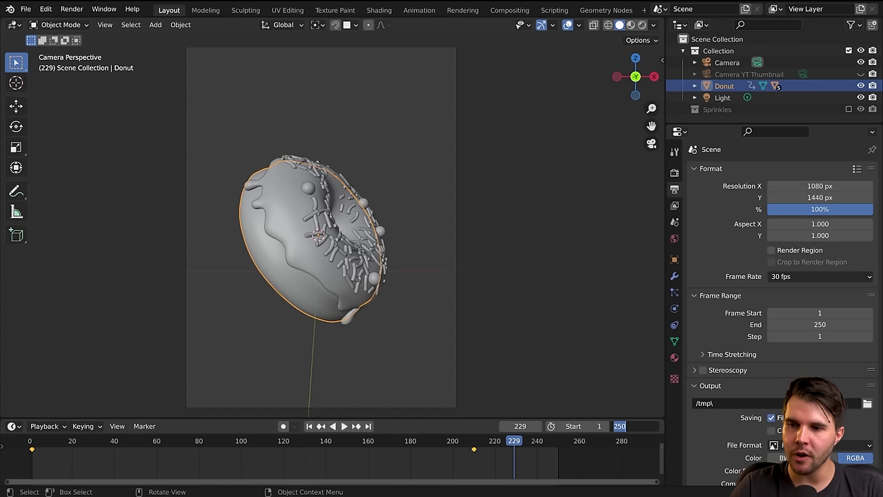
{"action": "key", "text": "Escape"}
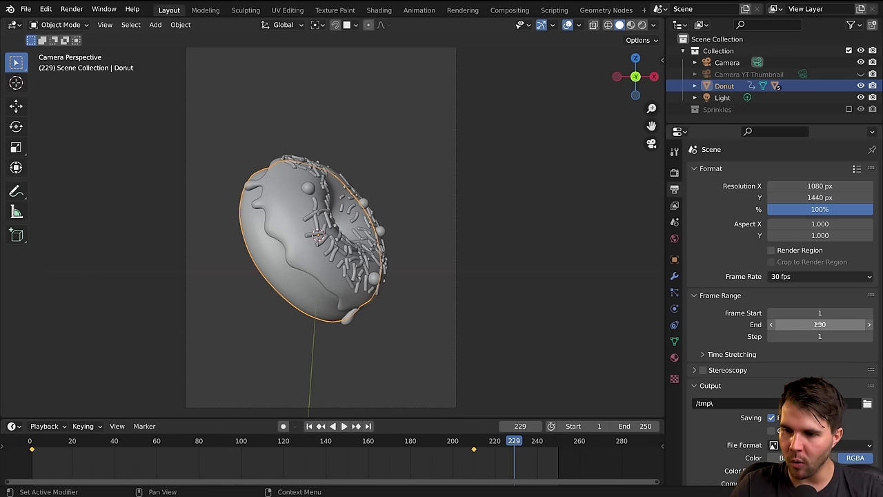
{"action": "left_click_drag", "start_coordinate": [620, 425], "coordinate": [642, 425]}
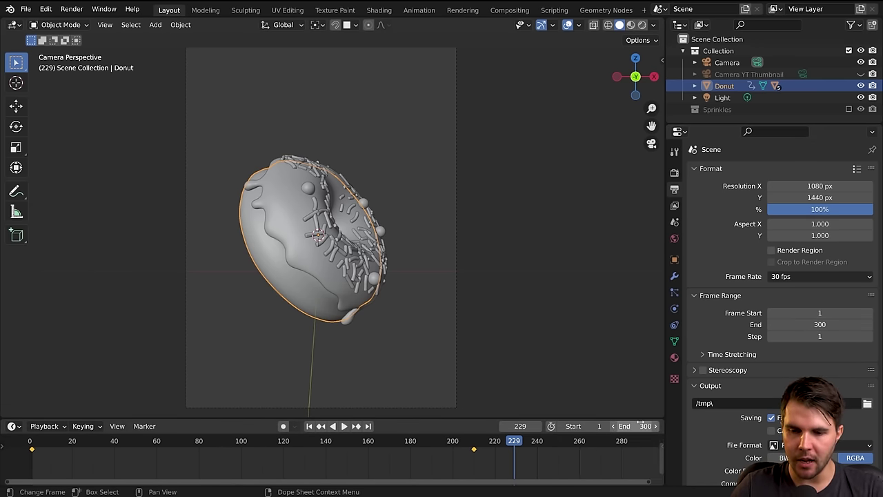
{"action": "key", "text": "Home"}
{"action": "key", "text": "shift+Left"}
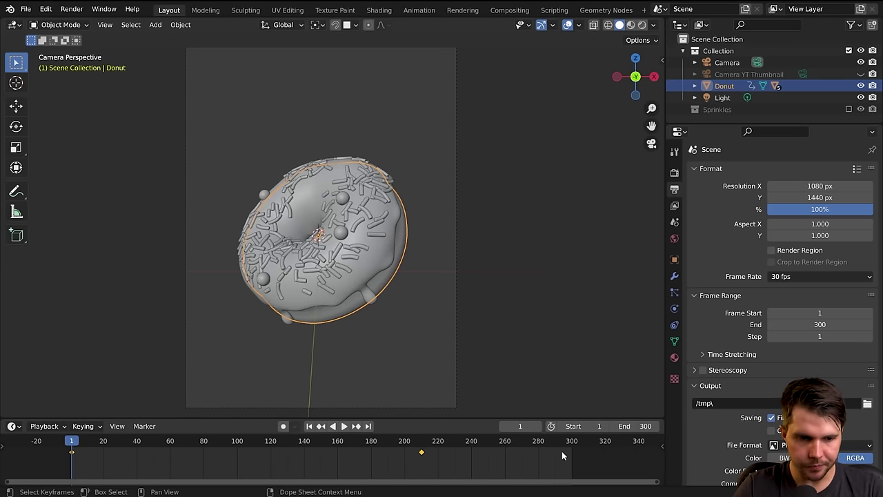
Examine the timeline at different zoom levels, from the keyframe at frame 1 to the end frame 300.
{"action": "key", "text": "Home"}
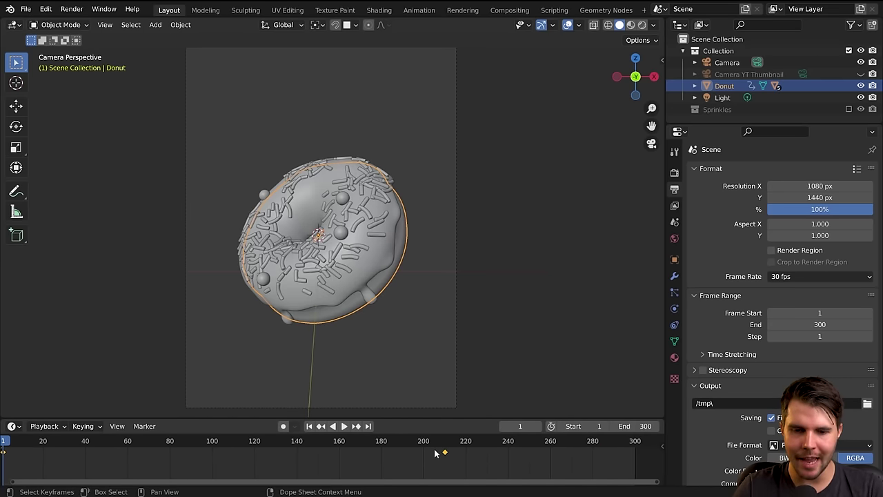
{"action": "scroll", "coordinate": [434, 452], "scroll_direction": "down", "scroll_amount": 3}
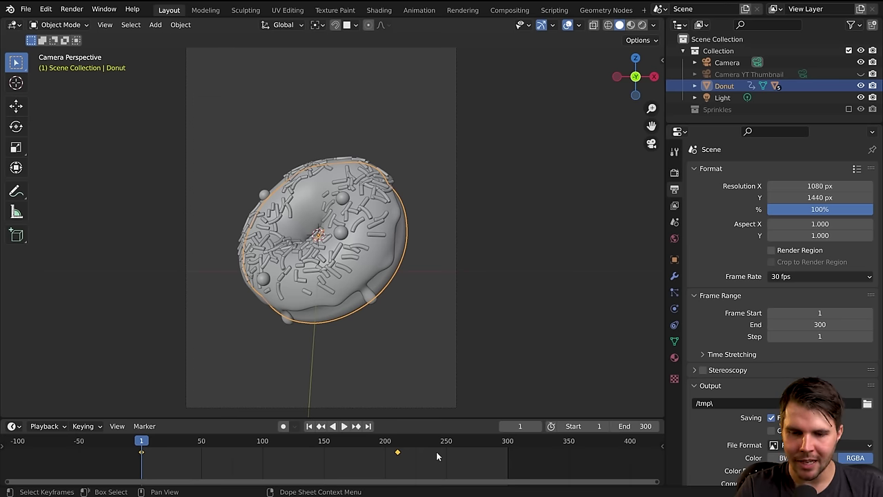
{"action": "scroll", "coordinate": [436, 455], "scroll_direction": "up", "scroll_amount": 4}
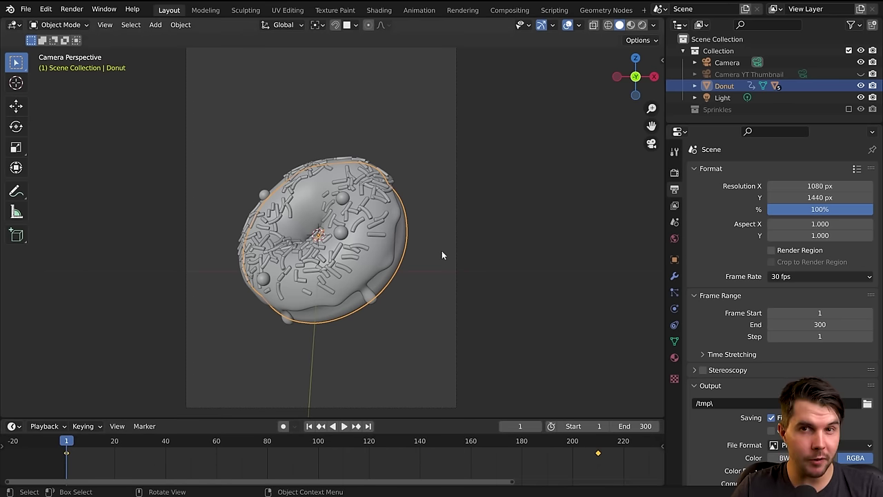
{"action": "scroll", "coordinate": [442, 255], "scroll_direction": "up", "scroll_amount": 1}
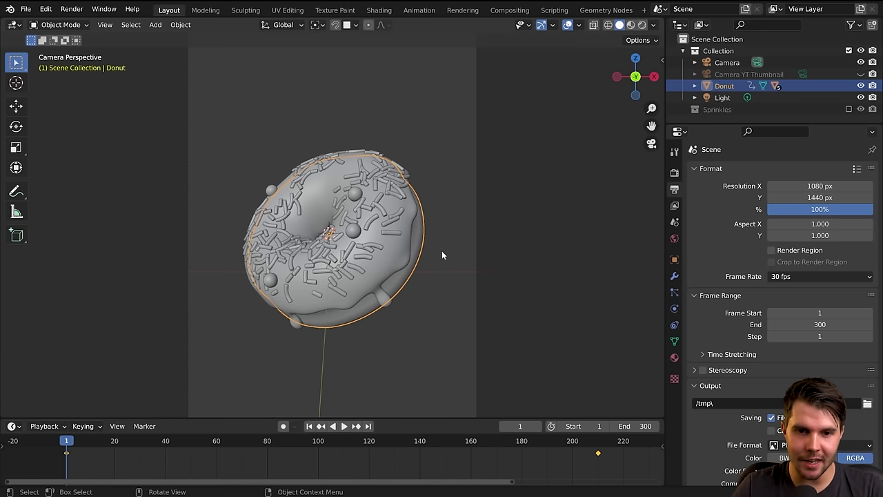
{"action": "scroll", "coordinate": [485, 444], "scroll_direction": "down", "scroll_amount": 4}
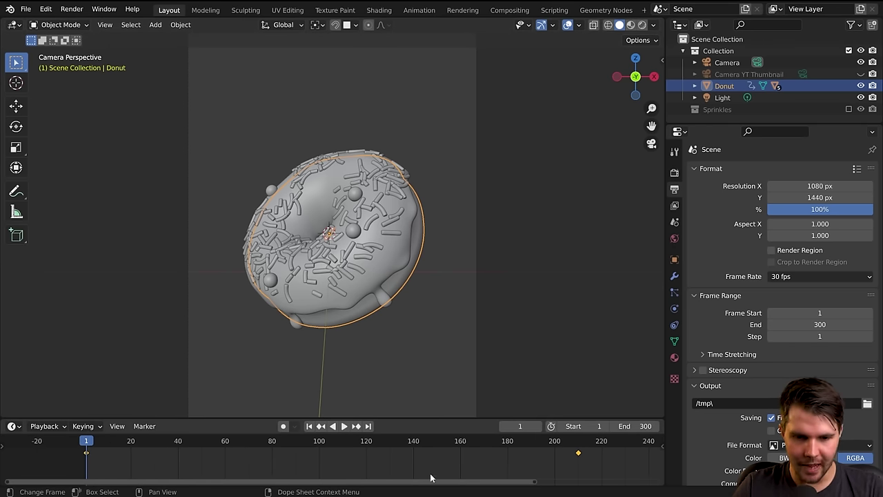
{"action": "scroll", "coordinate": [494, 468], "scroll_direction": "up", "scroll_amount": 4}
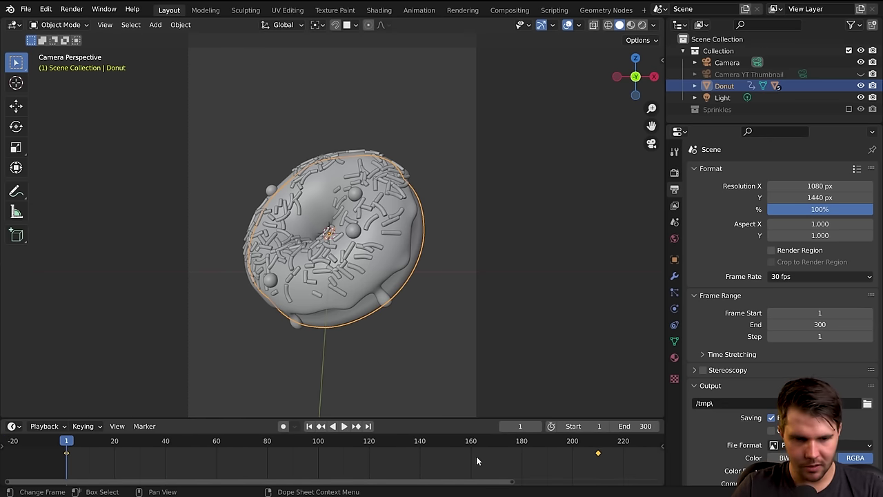
{"action": "scroll", "coordinate": [530, 461], "scroll_direction": "down", "scroll_amount": 4}
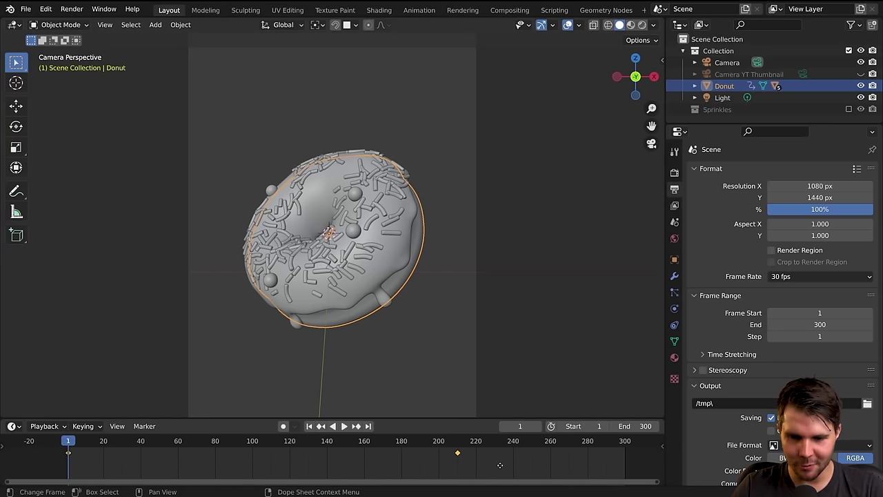
{"action": "scroll", "coordinate": [502, 465], "scroll_direction": "up", "scroll_amount": 1}
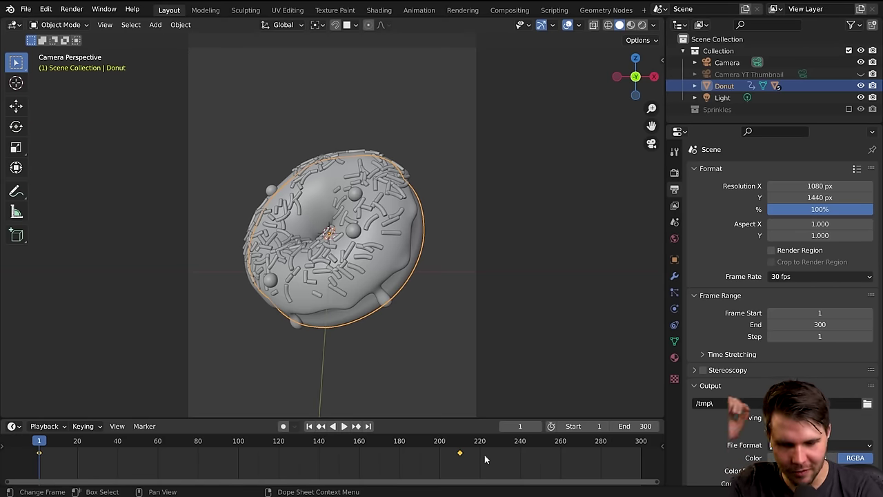
{"action": "scroll", "coordinate": [484, 454], "scroll_direction": "left", "scroll_amount": 8, "text": "ctrl"}
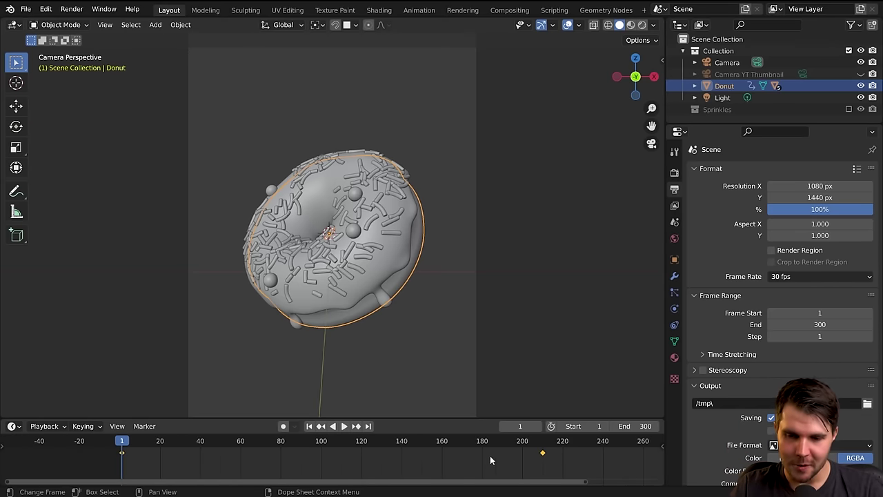
{"action": "scroll", "coordinate": [489, 463], "scroll_direction": "right", "scroll_amount": 4, "text": "ctrl"}
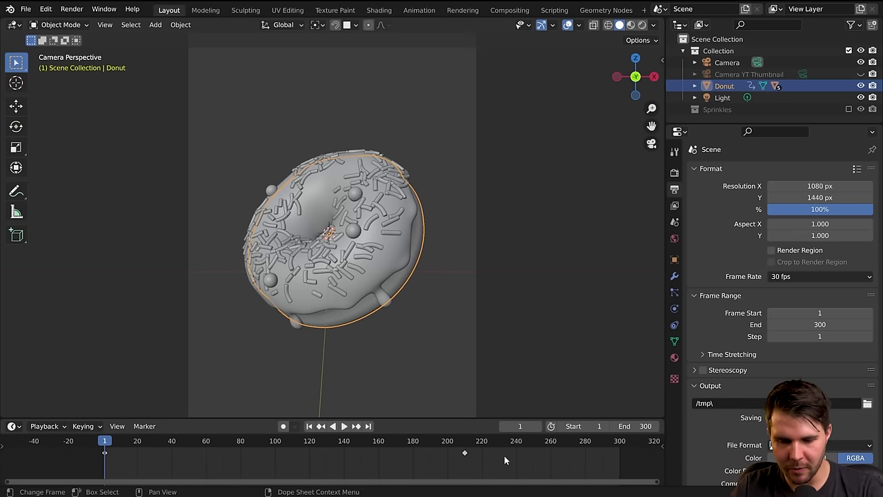
{"action": "scroll", "coordinate": [504, 460], "scroll_direction": "up", "scroll_amount": 3}
{"action": "scroll", "coordinate": [504, 460], "scroll_direction": "down", "scroll_amount": 4}
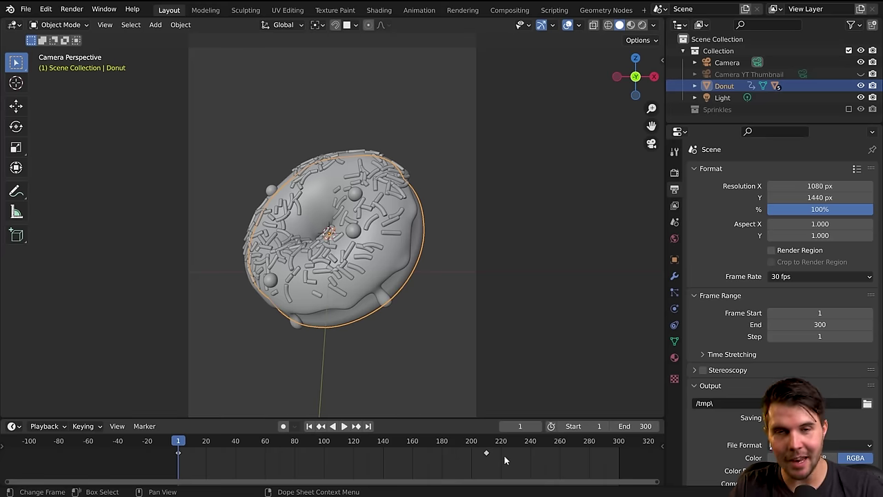
{"action": "scroll", "coordinate": [469, 460], "scroll_direction": "right", "scroll_amount": 2, "text": "ctrl"}
{"action": "scroll", "coordinate": [453, 466], "scroll_direction": "up", "scroll_amount": 2}
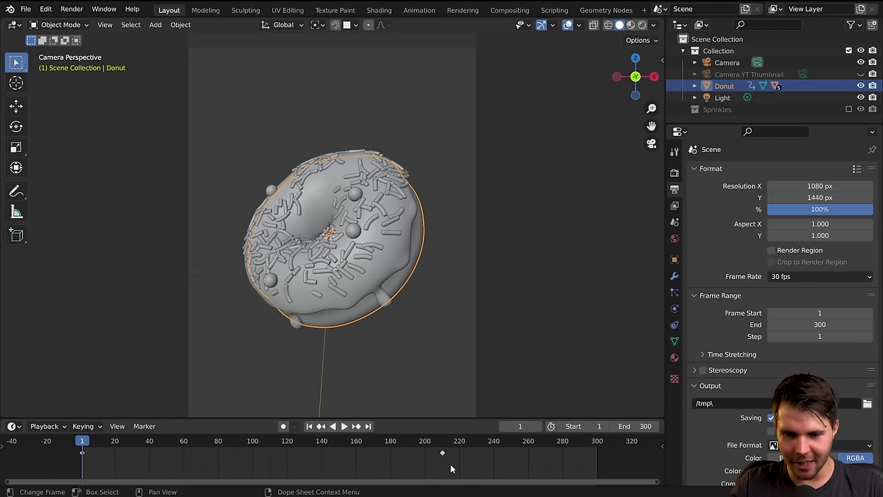
{"action": "scroll", "coordinate": [451, 469], "scroll_direction": "up", "scroll_amount": 1}
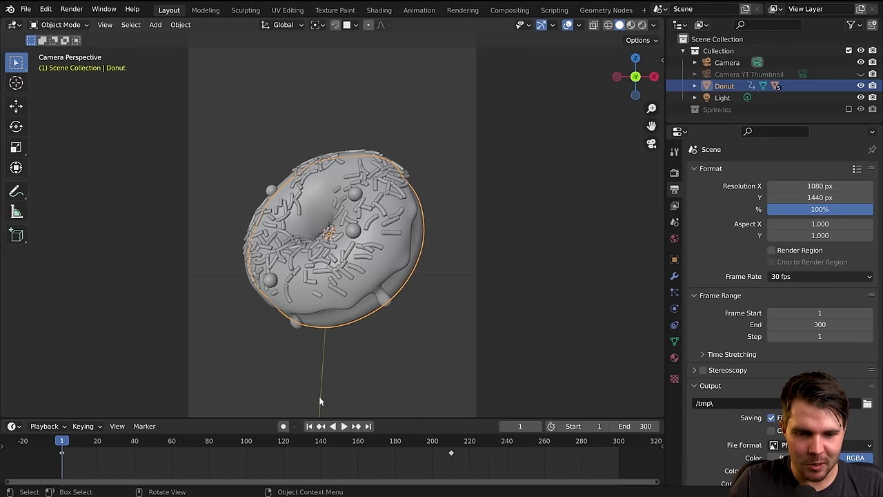
Scrub the donut's rotation to frame 210, play the animation from the first frame, and return to frame 1.
{"action": "left_click_drag", "start_coordinate": [314, 441], "coordinate": [452, 445]}
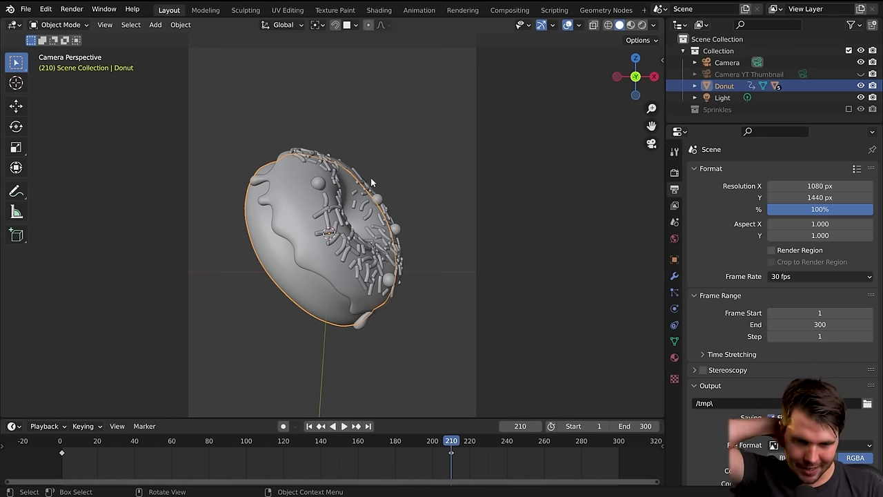
{"action": "key", "text": "shift+Left"}
{"action": "key", "text": "space"}
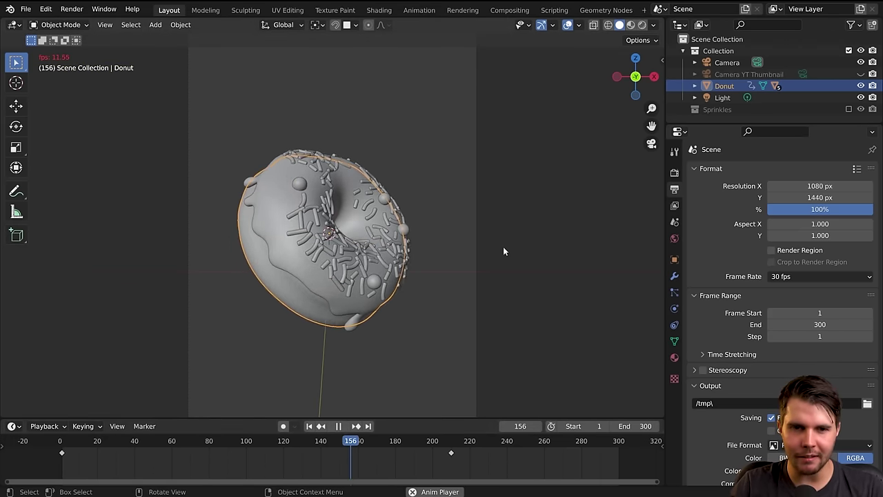
{"action": "key", "text": "space"}
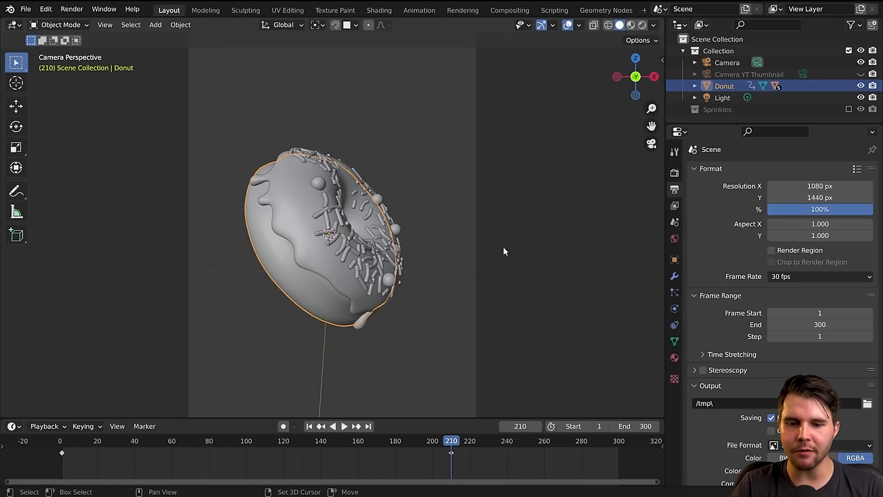
{"action": "key", "text": "shift+Left"}
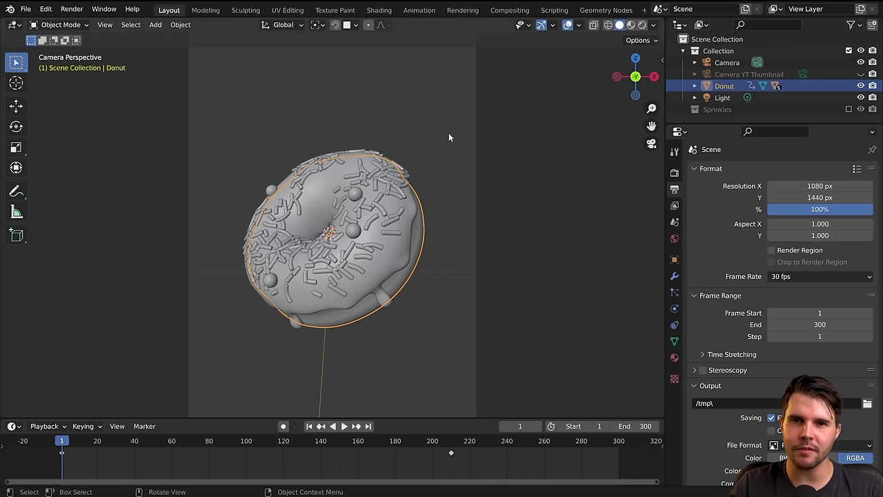
Switch to the Animation workspace and show the donut through the camera in the larger viewport, fitted to the view.
{"action": "left_click", "coordinate": [419, 10]}
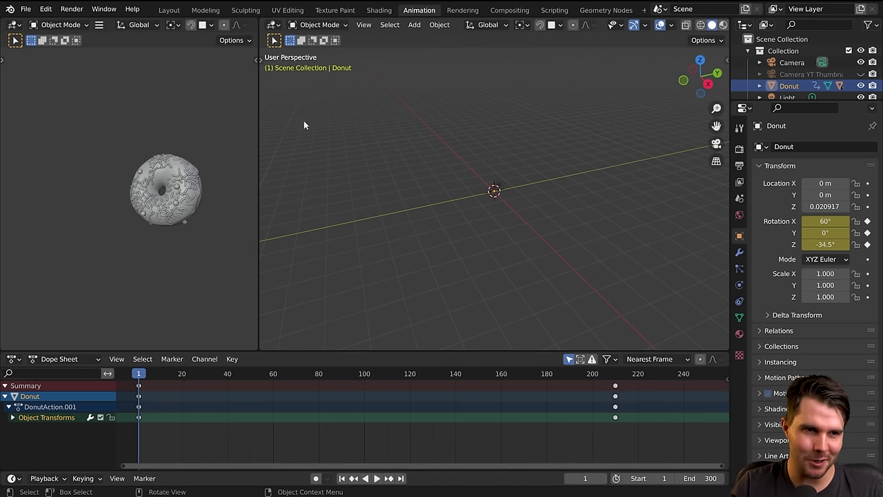
{"action": "key", "text": "KP_0"}
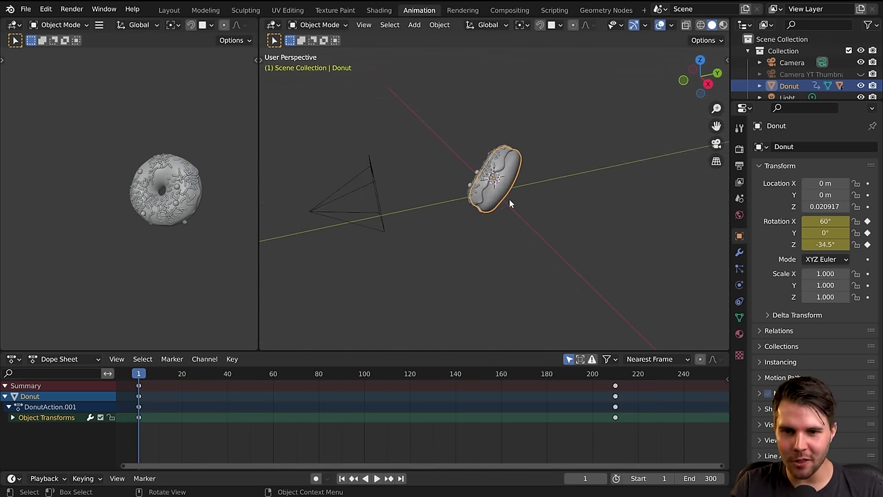
{"action": "key", "text": "Home"}
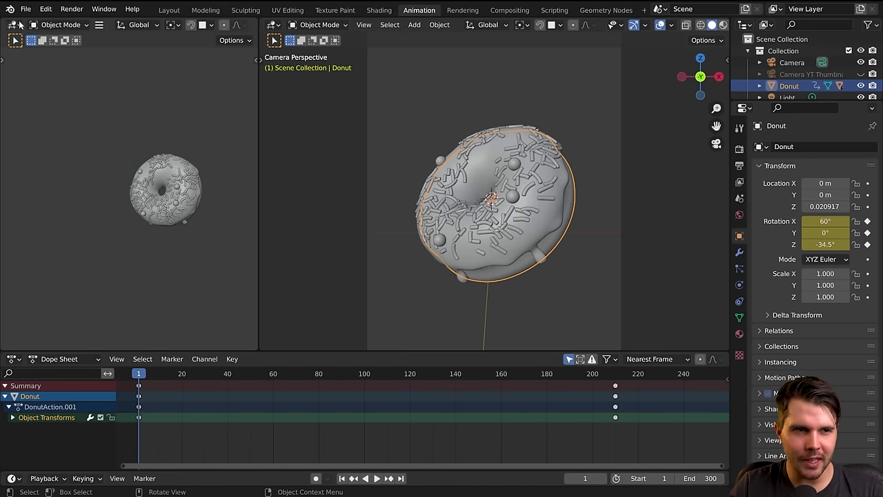
Change the smaller 3D viewport into a Graph Editor, widen it, and fit the donut's animation curves in it.
{"action": "left_click", "coordinate": [14, 25]}
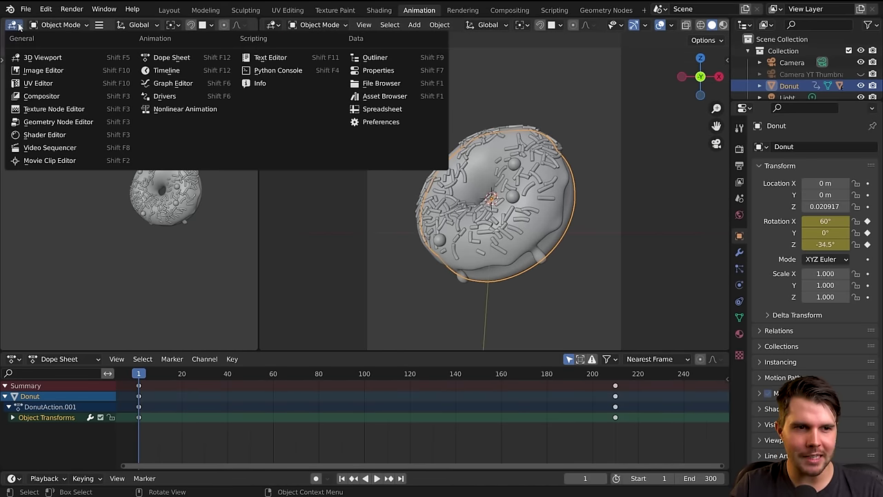
{"action": "left_click", "coordinate": [19, 25]}
{"action": "left_click", "coordinate": [15, 25]}
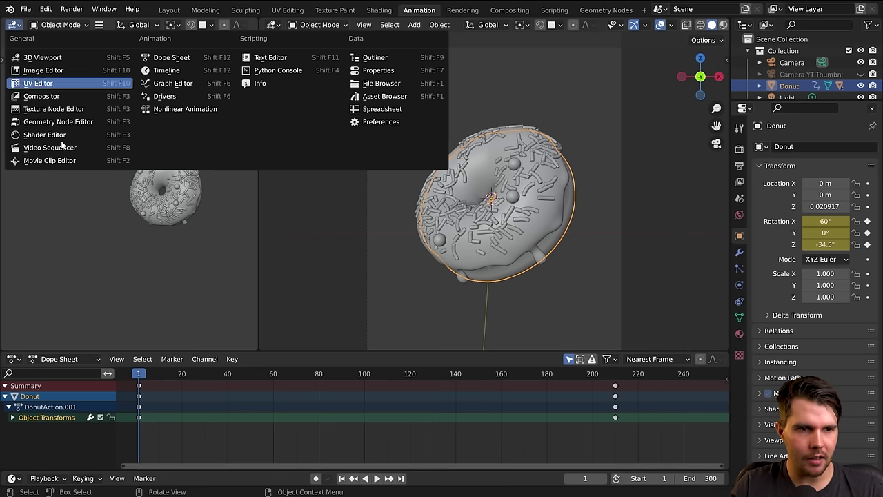
{"action": "left_click", "coordinate": [172, 83]}
{"action": "left_click_drag", "start_coordinate": [260, 199], "coordinate": [338, 197]}
{"action": "middle_click_drag", "start_coordinate": [290, 170], "coordinate": [275, 191], "text": "ctrl"}
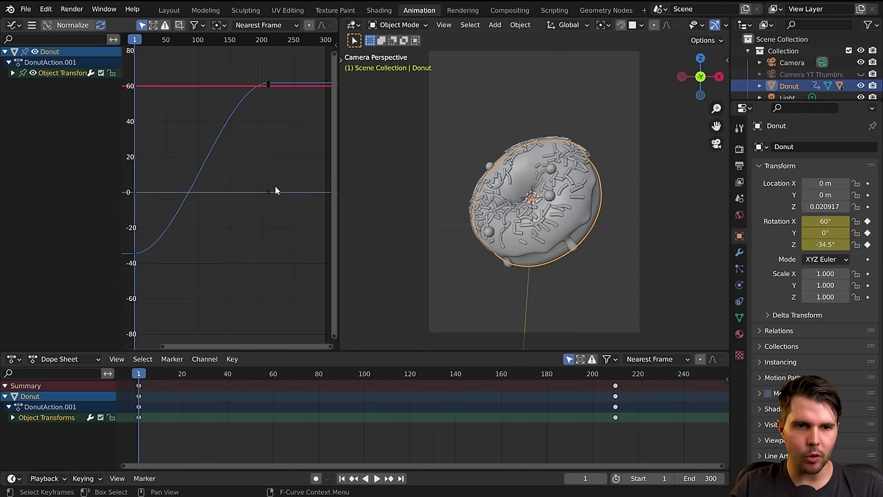
{"action": "scroll", "coordinate": [275, 191], "scroll_direction": "down", "scroll_amount": 2}
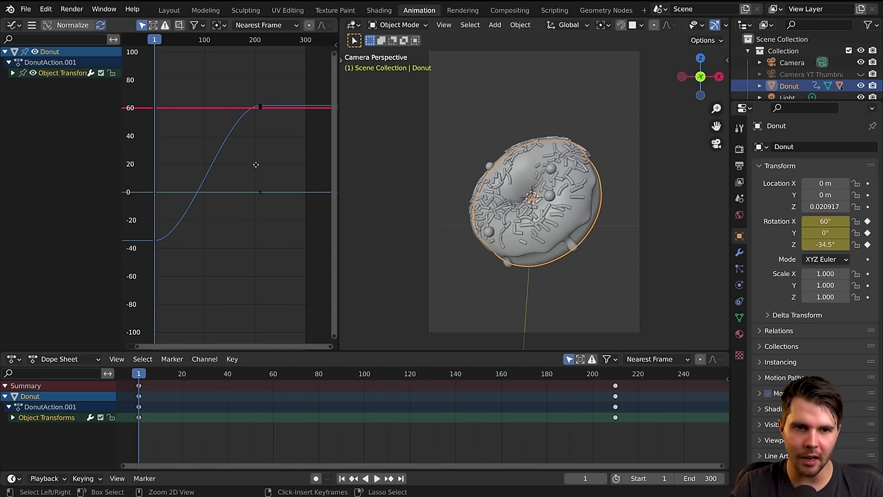
{"action": "middle_click_drag", "start_coordinate": [231, 207], "coordinate": [195, 189], "text": "ctrl"}
{"action": "key", "text": "Home"}
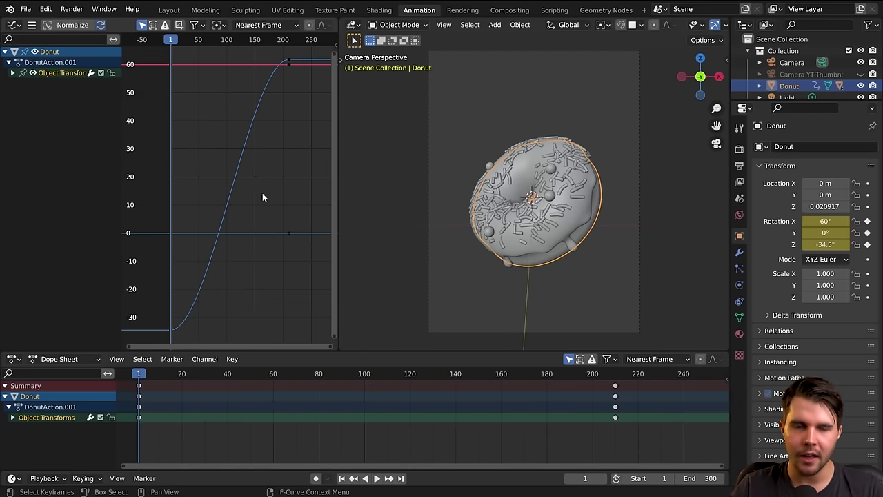
{"action": "scroll", "coordinate": [273, 176], "scroll_direction": "down", "scroll_amount": 1}
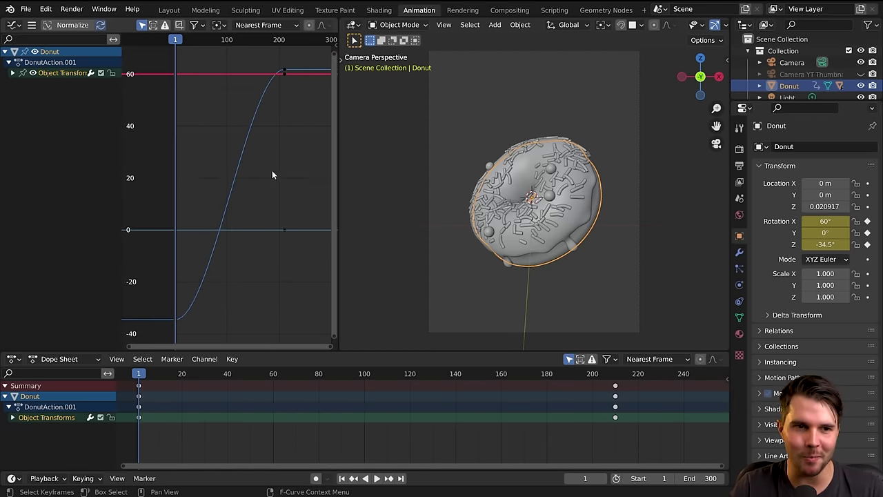
Expand the donut's Object Transforms channels and examine the Z, Y and X Euler Rotation curves one by one.
{"action": "left_click", "coordinate": [12, 72]}
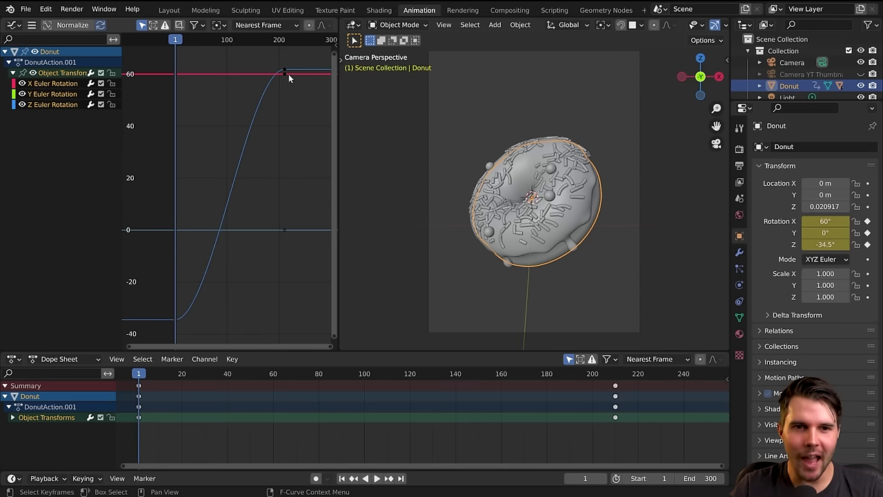
{"action": "left_click", "coordinate": [64, 104]}
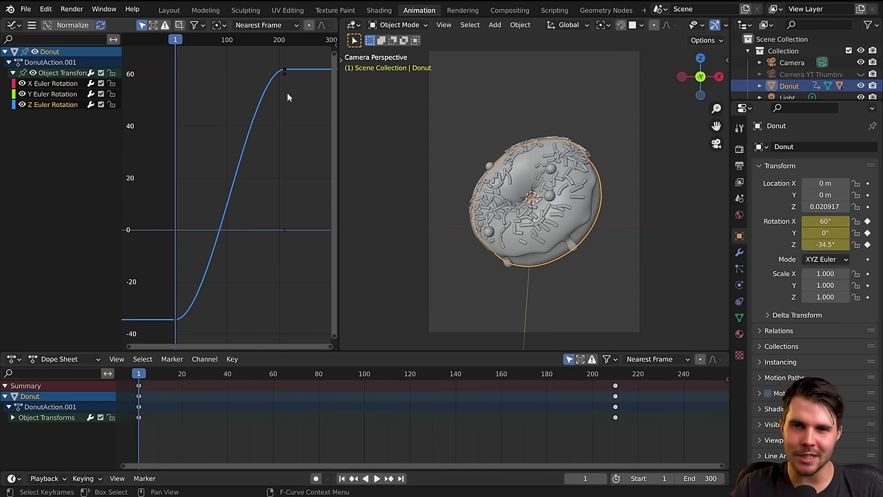
{"action": "left_click", "coordinate": [57, 96]}
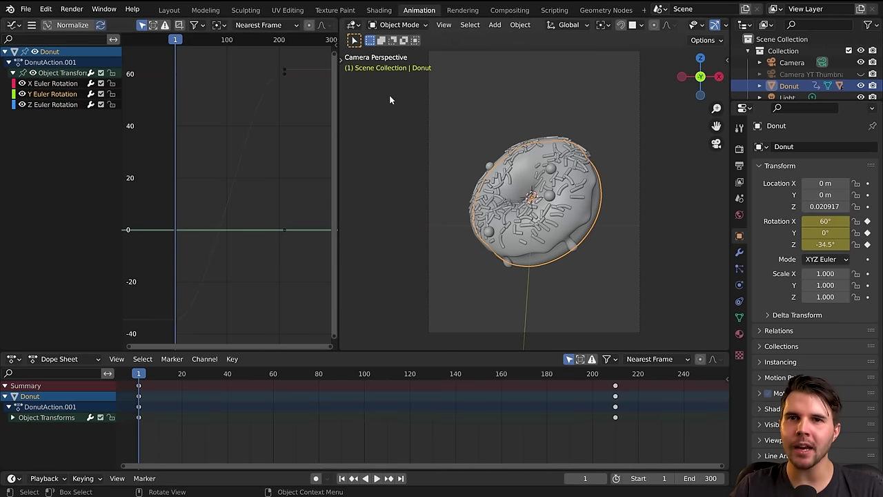
{"action": "left_click", "coordinate": [59, 84]}
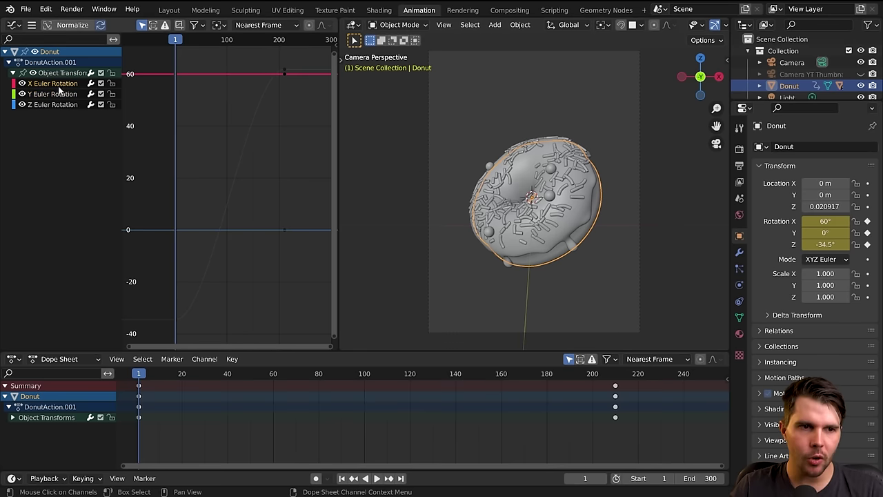
Delete the X and Y Euler Rotation channels from the donut's action and select the Z Euler Rotation channel.
{"action": "left_click", "coordinate": [42, 93]}
{"action": "left_click", "coordinate": [49, 87]}
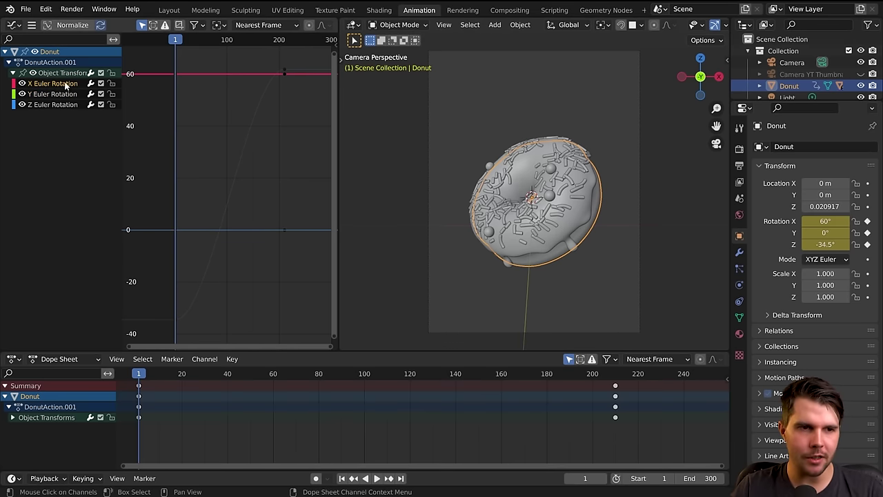
{"action": "key", "text": "x"}
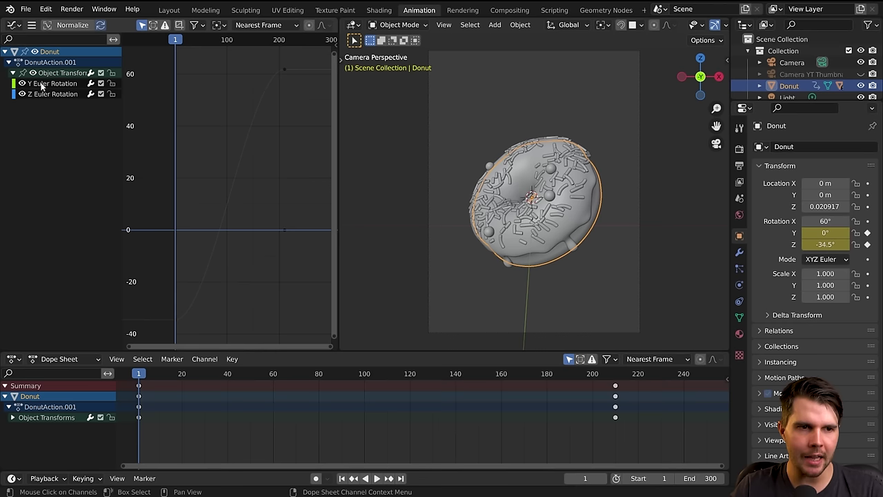
{"action": "key", "text": "x"}
{"action": "left_click", "coordinate": [42, 83]}
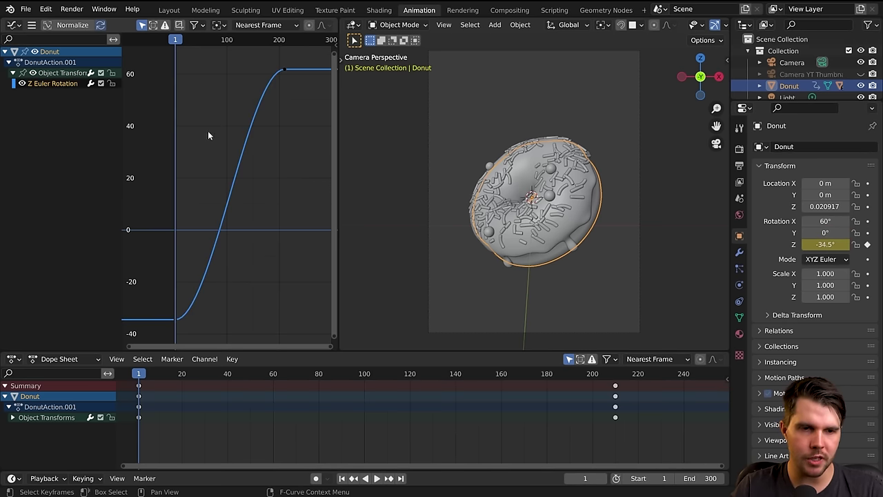
{"action": "scroll", "coordinate": [296, 146], "scroll_direction": "down", "scroll_amount": 3}
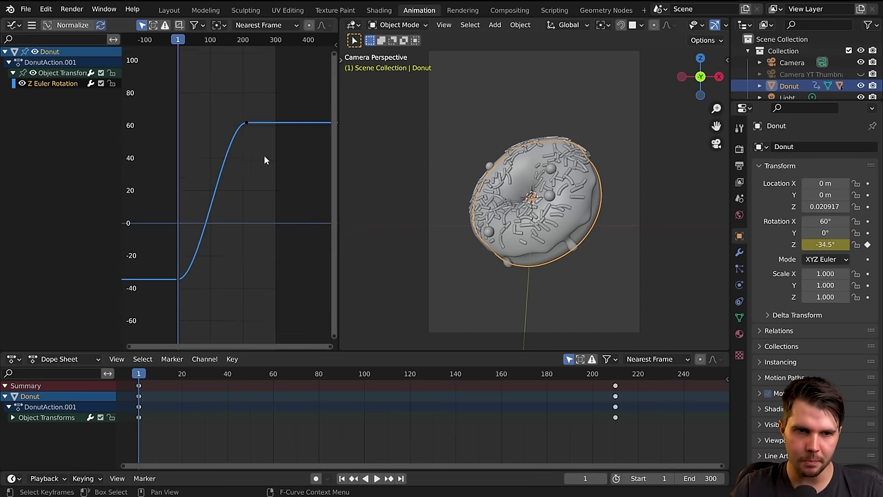
Scrub the playhead to frame 209 and select the Z rotation curve's keyframe at frame 210.
{"action": "mouse_move", "coordinate": [177, 40]}
{"action": "left_mouse_down"}
{"action": "mouse_move", "coordinate": [249, 45]}
{"action": "mouse_move", "coordinate": [183, 53]}
{"action": "left_mouse_up"}
{"action": "middle_click_drag", "start_coordinate": [261, 112], "coordinate": [229, 189], "text": "ctrl"}
{"action": "left_click", "coordinate": [215, 62]}
{"action": "left_click_drag", "start_coordinate": [216, 40], "coordinate": [220, 40]}
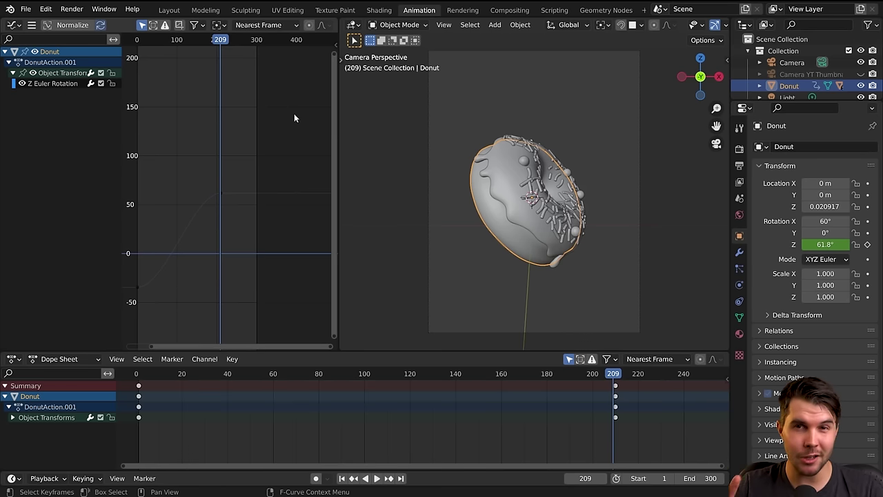
{"action": "left_click", "coordinate": [222, 194]}
{"action": "scroll", "coordinate": [222, 195], "scroll_direction": "up", "scroll_amount": 2}
{"action": "middle_click_drag", "start_coordinate": [242, 172], "coordinate": [236, 213]}
{"action": "middle_click_drag", "start_coordinate": [239, 121], "coordinate": [243, 204], "text": "shift"}
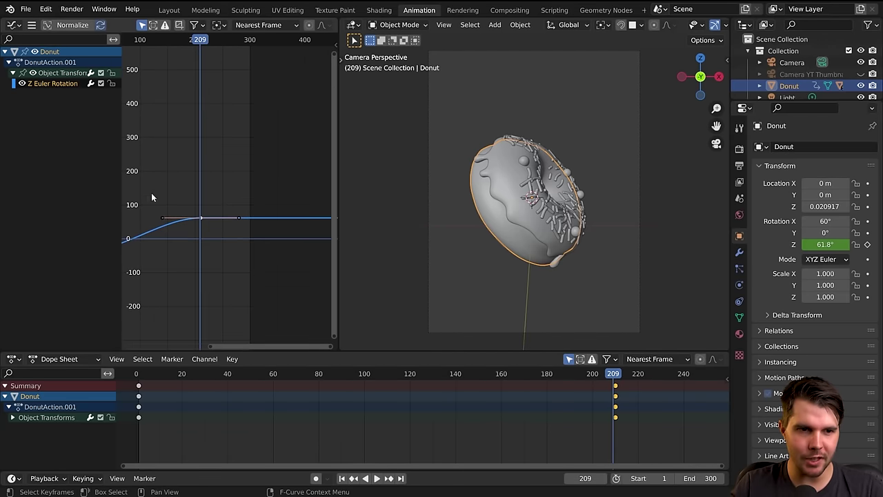
{"action": "middle_click_drag", "start_coordinate": [319, 79], "coordinate": [357, 76], "text": "shift"}
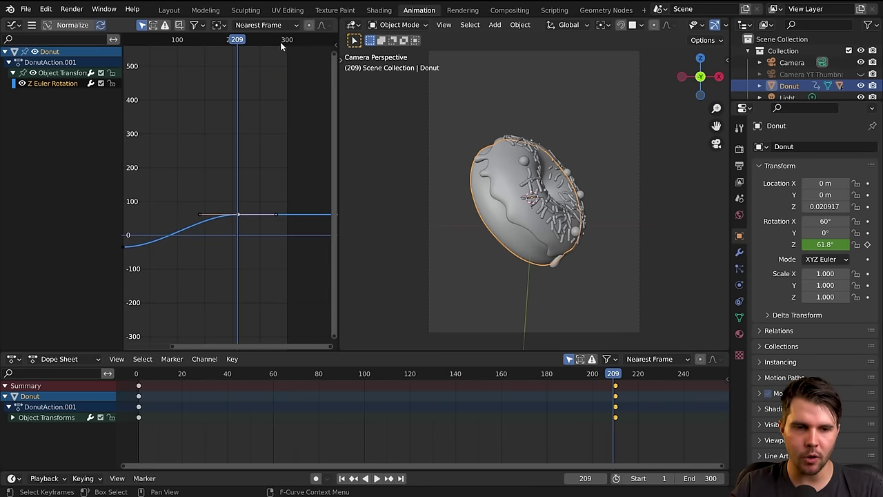
{"action": "left_click", "coordinate": [14, 359]}
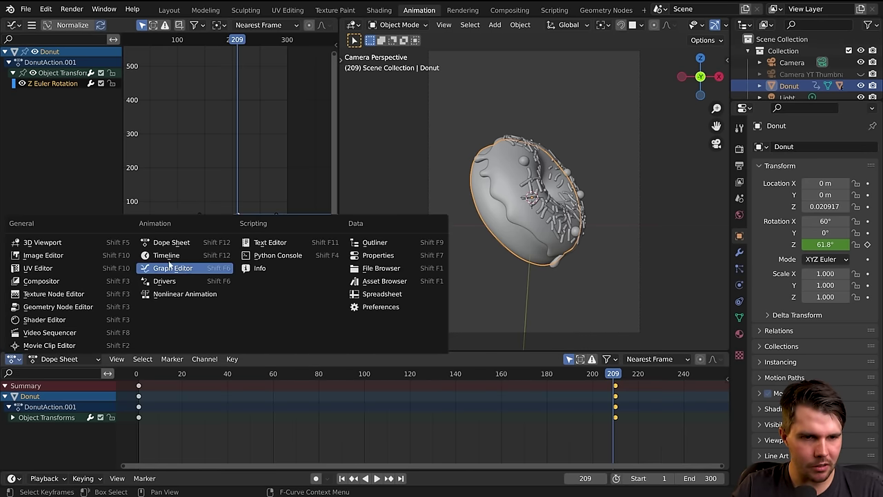
{"action": "left_click", "coordinate": [169, 238]}
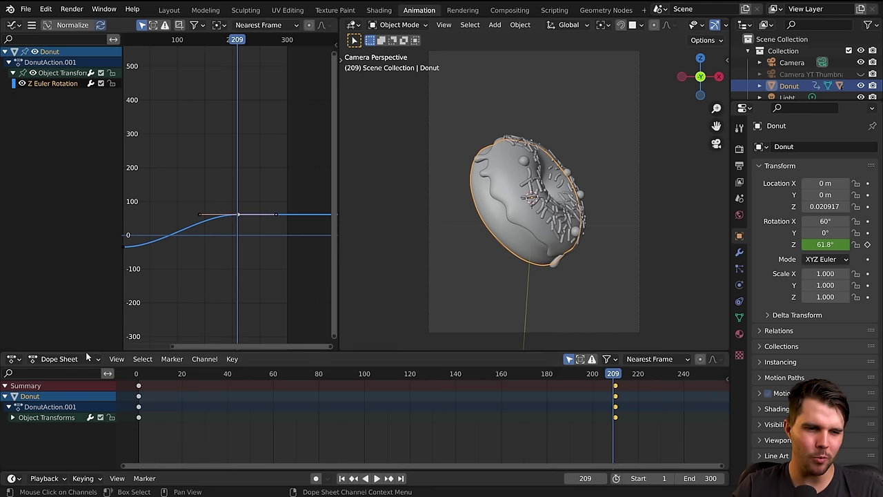
{"action": "left_click", "coordinate": [86, 358]}
{"action": "left_click", "coordinate": [86, 359]}
{"action": "left_click", "coordinate": [84, 358]}
{"action": "left_click", "coordinate": [85, 359]}
{"action": "mouse_move", "coordinate": [100, 352]}
{"action": "left_mouse_down"}
{"action": "mouse_move", "coordinate": [109, 338]}
{"action": "mouse_move", "coordinate": [100, 349]}
{"action": "left_mouse_up"}
{"action": "left_click", "coordinate": [97, 355]}
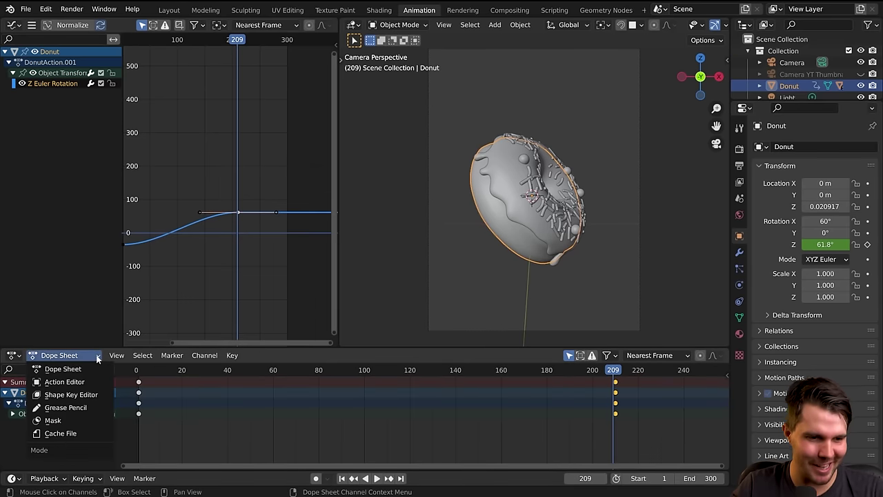
{"action": "left_click", "coordinate": [12, 355]}
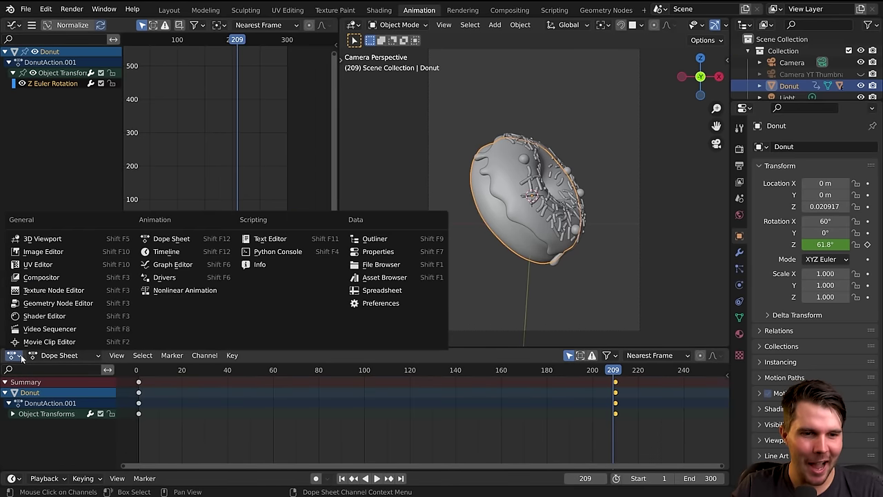
{"action": "left_click", "coordinate": [13, 355]}
Compare the two Z rotation keyframes, selecting frame 1 in the Dope Sheet and frame 210 on the Graph Editor curve.
{"action": "left_click", "coordinate": [139, 388]}
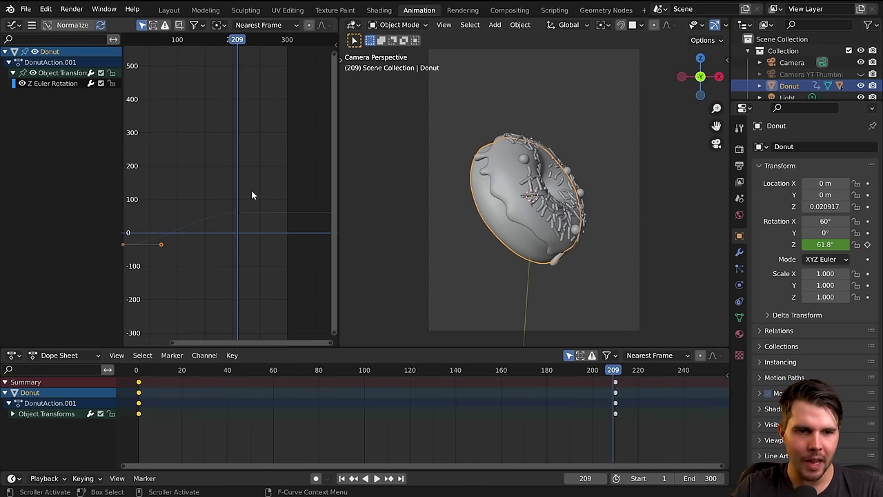
{"action": "left_click", "coordinate": [239, 212]}
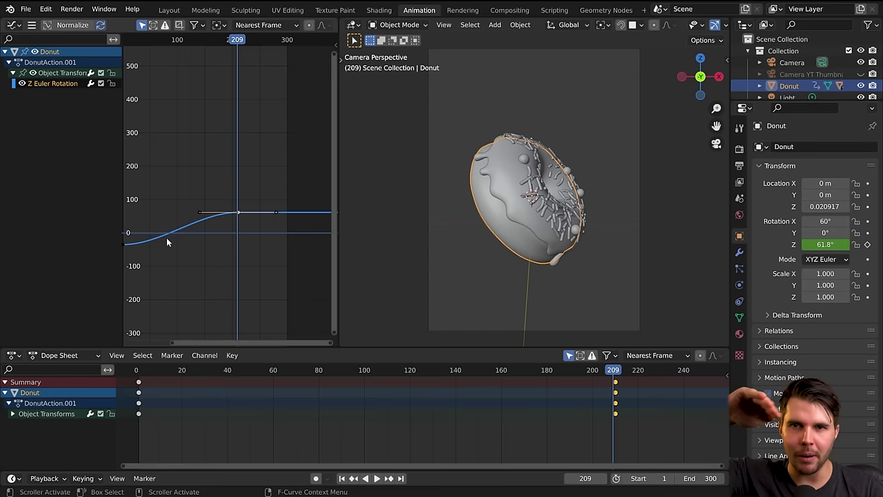
{"action": "key", "text": "Home"}
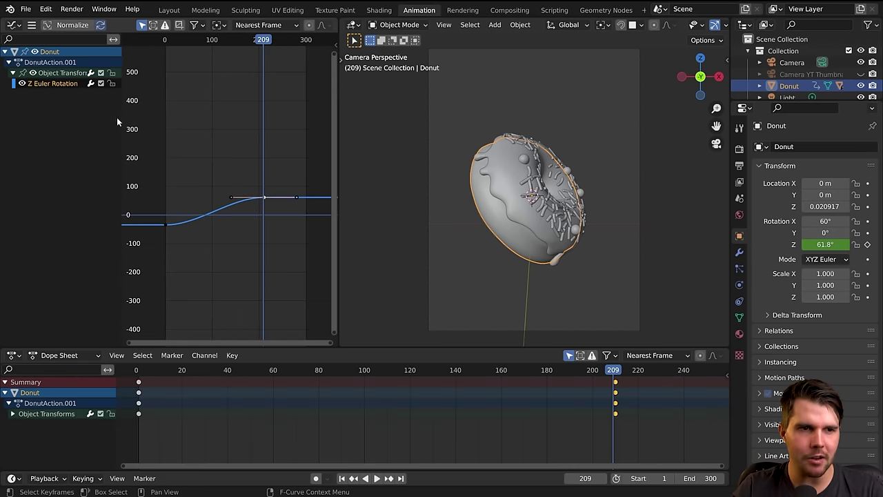
{"action": "mouse_move", "coordinate": [228, 165]}
{"action": "middle_mouse_down"}
{"action": "mouse_move", "coordinate": [276, 176]}
{"action": "mouse_move", "coordinate": [231, 210]}
{"action": "mouse_move", "coordinate": [226, 192]}
{"action": "mouse_move", "coordinate": [258, 188]}
{"action": "middle_mouse_up"}
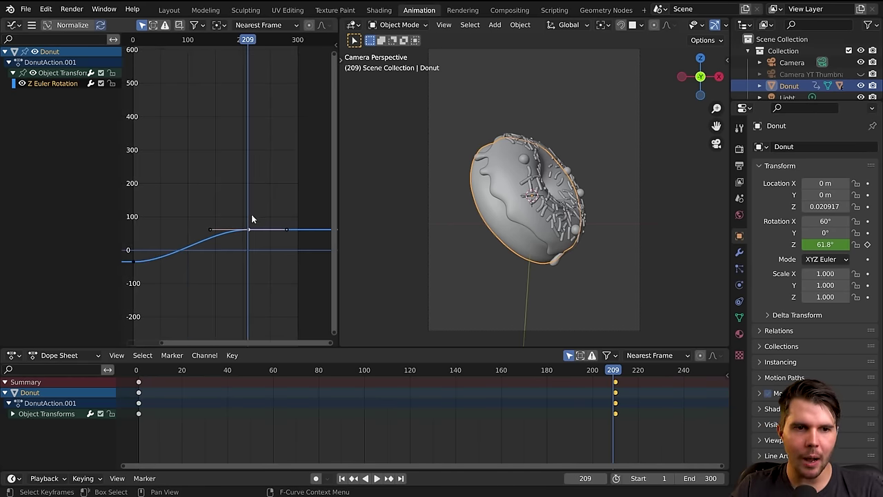
{"action": "middle_click_drag", "start_coordinate": [253, 219], "coordinate": [242, 231]}
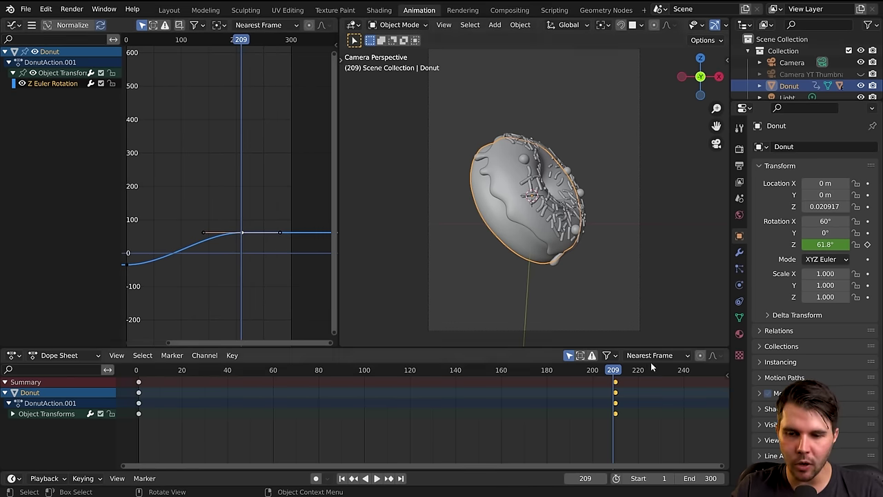
{"action": "key", "text": "r"}
{"action": "key", "text": "z"}
{"action": "key", "text": "Escape"}
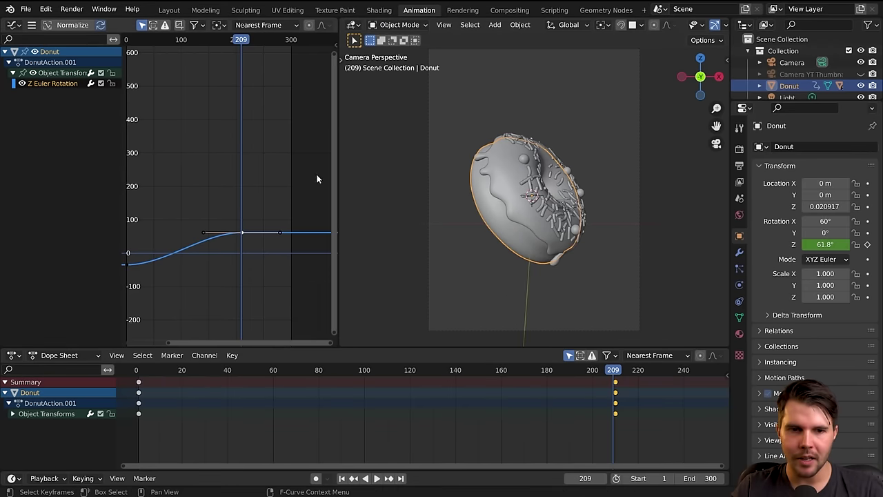
Insert a third keyframe on the Z rotation curve at about frame 290 and 365°, and leave it selected.
{"action": "left_click", "coordinate": [287, 131], "text": "ctrl"}
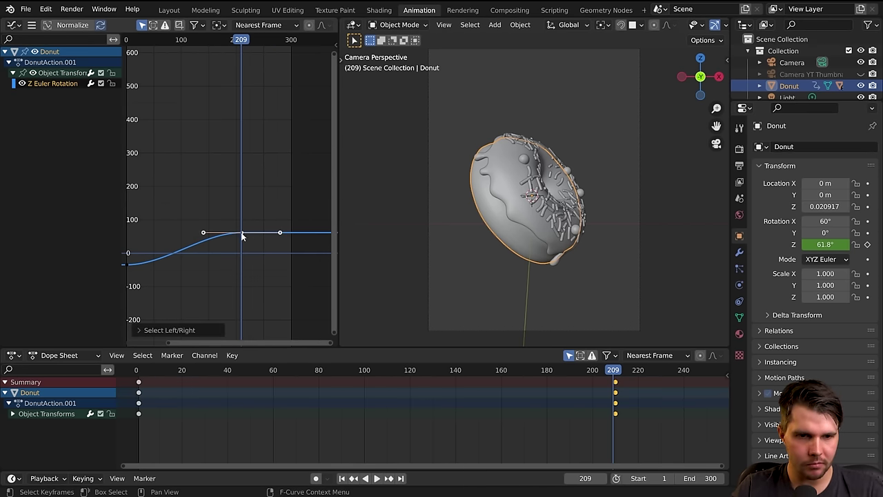
{"action": "right_click", "coordinate": [285, 131], "text": "ctrl"}
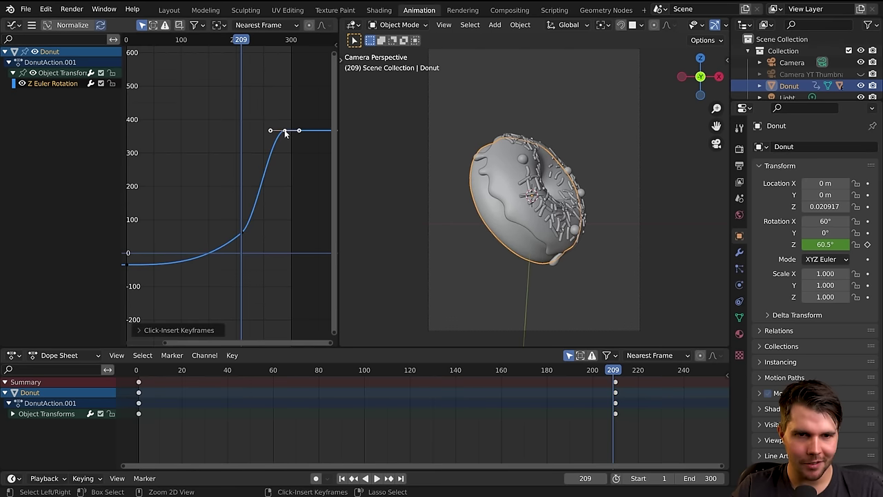
{"action": "left_click", "coordinate": [248, 231]}
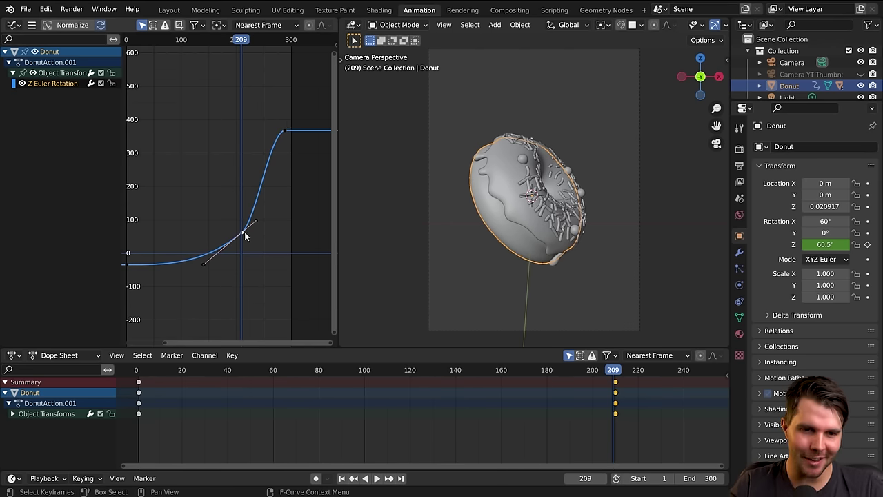
{"action": "left_click", "coordinate": [275, 146]}
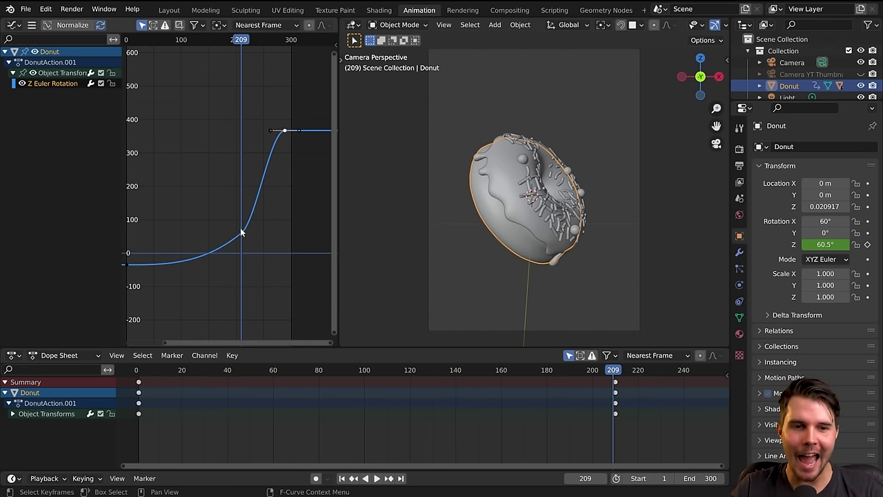
Try inserting several extra keyframes along the Z rotation curve and undo them all.
{"action": "right_click", "coordinate": [274, 106], "text": "ctrl"}
{"action": "right_click", "coordinate": [252, 137], "text": "ctrl"}
{"action": "right_click", "coordinate": [181, 161], "text": "ctrl"}
{"action": "right_click", "coordinate": [168, 161], "text": "ctrl"}
{"action": "key", "text": "ctrl+z"}
{"action": "key", "text": "ctrl+z"}
{"action": "key", "text": "ctrl+z"}
{"action": "key", "text": "ctrl+z"}
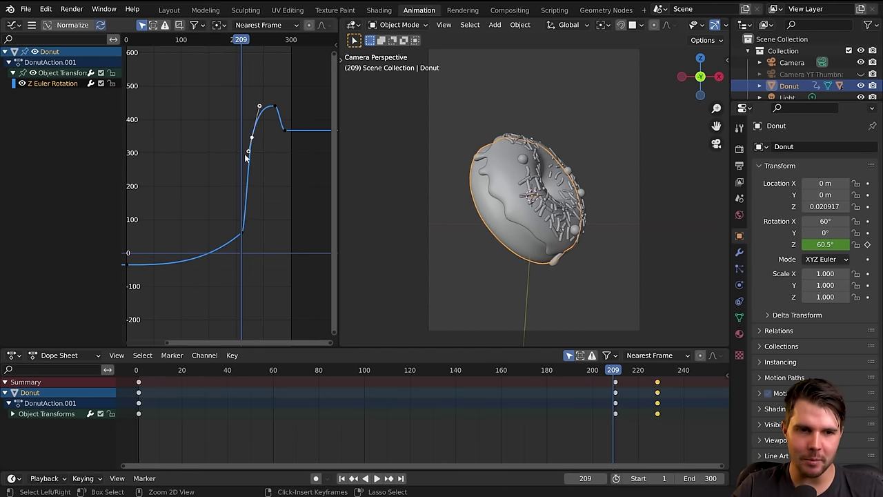
Scrub the playhead to frame 274 to preview the donut's rotation towards the last keyframe.
{"action": "scroll", "coordinate": [250, 184], "scroll_direction": "down", "scroll_amount": 1}
{"action": "scroll", "coordinate": [249, 183], "scroll_direction": "up", "scroll_amount": 2}
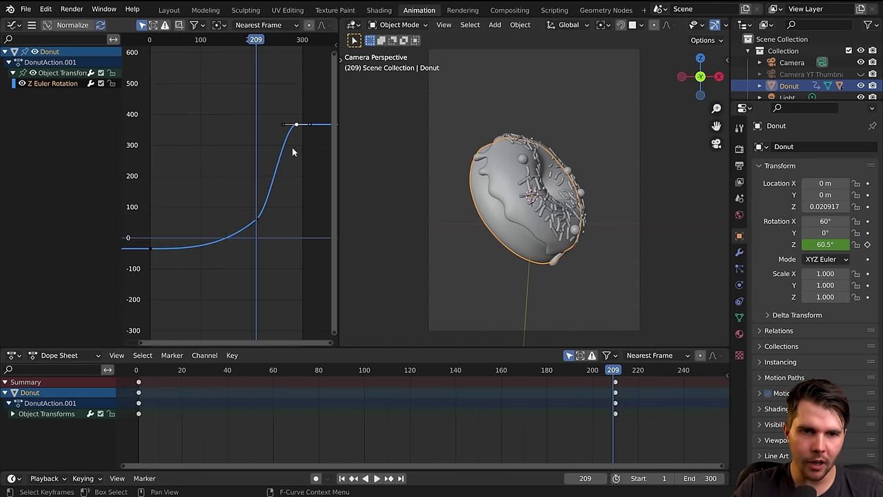
{"action": "middle_click_drag", "start_coordinate": [292, 147], "coordinate": [262, 152]}
{"action": "left_click_drag", "start_coordinate": [222, 45], "coordinate": [256, 41]}
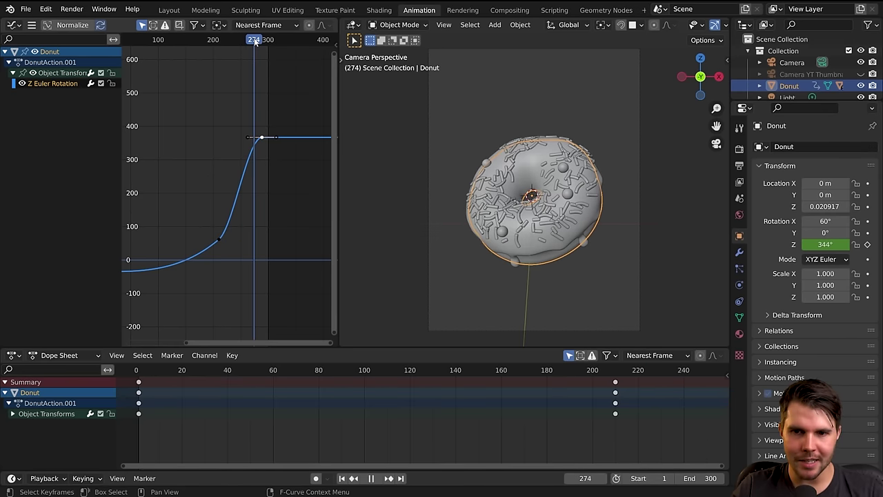
Raise the last Z rotation keyframe, near frame 290, to about 715°.
{"action": "middle_click_drag", "start_coordinate": [265, 141], "coordinate": [253, 205]}
{"action": "left_click_drag", "start_coordinate": [252, 205], "coordinate": [272, 96]}
{"action": "scroll", "coordinate": [253, 121], "scroll_direction": "down", "scroll_amount": 1}
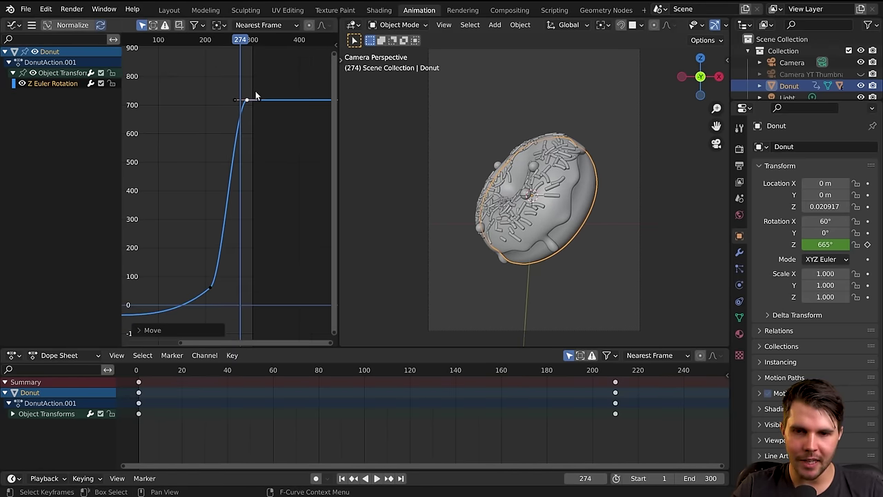
Scrub to frame 286 and lower the last Z rotation keyframe to about 678°.
{"action": "left_click_drag", "start_coordinate": [246, 42], "coordinate": [245, 40]}
{"action": "scroll", "coordinate": [259, 172], "scroll_direction": "down", "scroll_amount": 2}
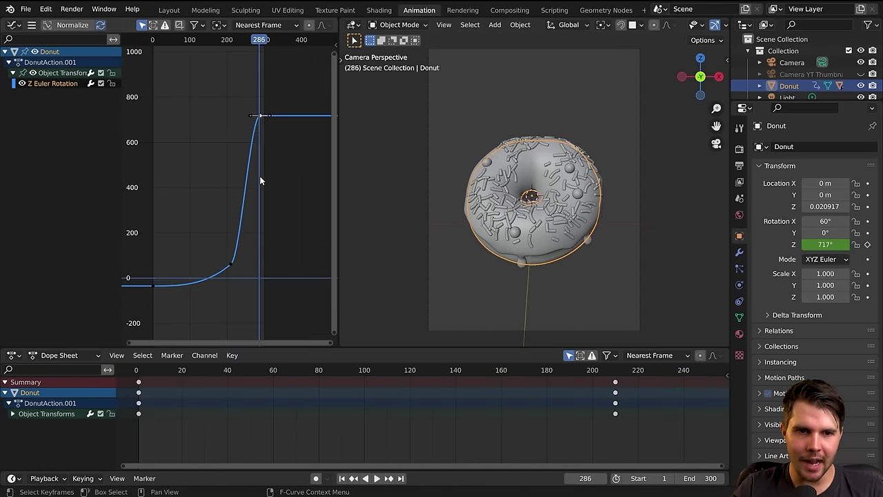
{"action": "key", "text": "g"}
{"action": "key", "text": "y"}
{"action": "left_click", "coordinate": [261, 178]}
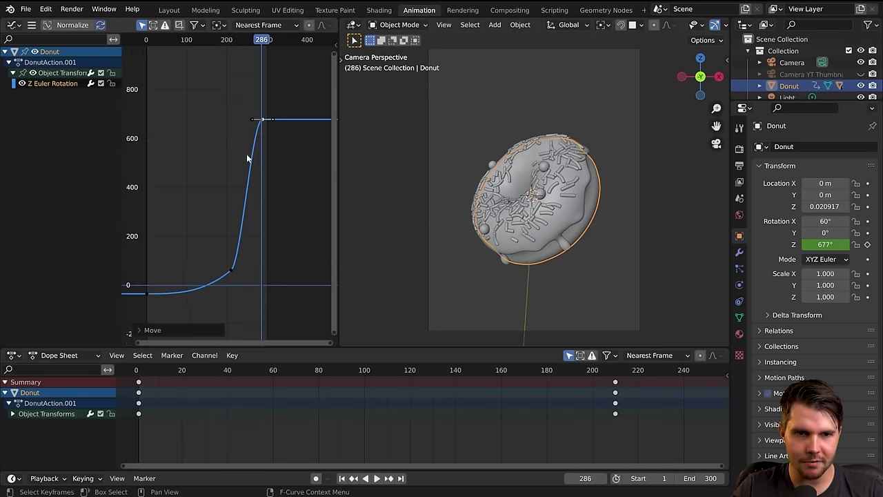
Examine the first and last keyframes of the Z rotation curve to compare their starting and ending rotation.
{"action": "scroll", "coordinate": [271, 134], "scroll_direction": "up", "scroll_amount": 1}
{"action": "middle_click_drag", "start_coordinate": [272, 134], "coordinate": [286, 113]}
{"action": "left_click", "coordinate": [166, 278]}
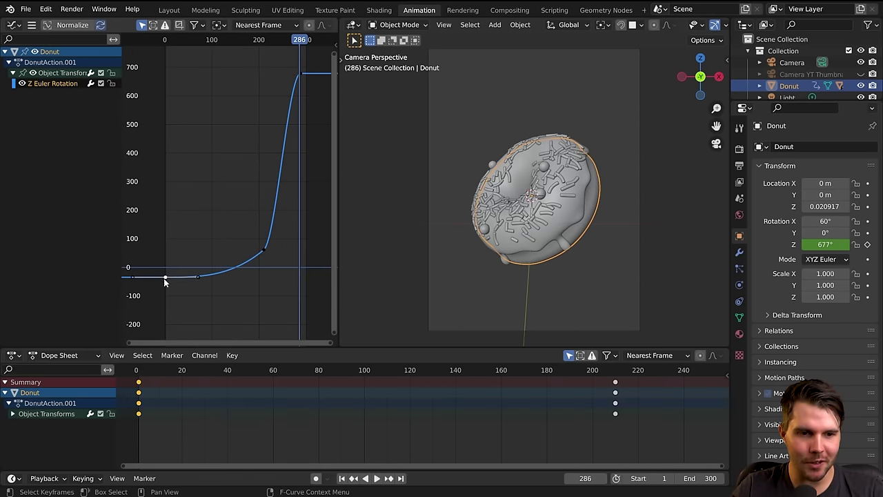
{"action": "scroll", "coordinate": [177, 266], "scroll_direction": "up", "scroll_amount": 6}
{"action": "middle_click_drag", "start_coordinate": [247, 246], "coordinate": [231, 171]}
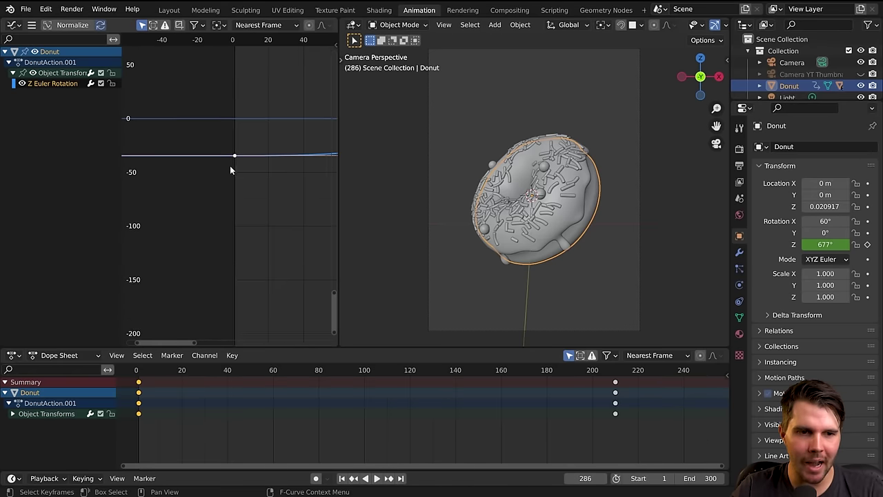
{"action": "scroll", "coordinate": [241, 164], "scroll_direction": "down", "scroll_amount": 5}
{"action": "middle_click_drag", "start_coordinate": [272, 137], "coordinate": [222, 211]}
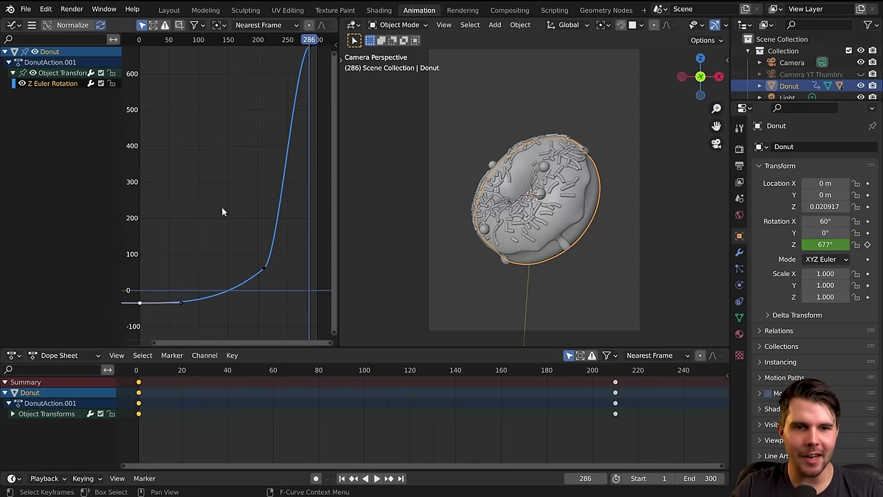
{"action": "middle_click_drag", "start_coordinate": [307, 56], "coordinate": [260, 160]}
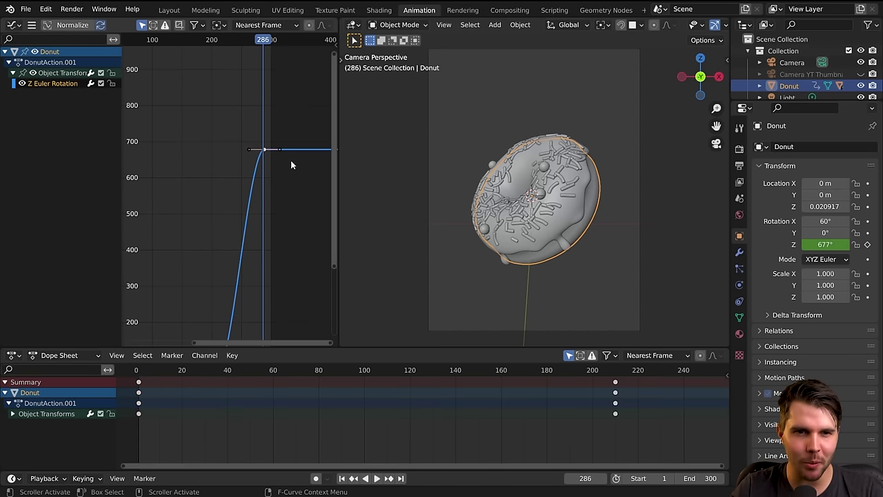
{"action": "scroll", "coordinate": [223, 252], "scroll_direction": "down", "scroll_amount": 3}
{"action": "middle_click_drag", "start_coordinate": [223, 253], "coordinate": [291, 125]}
{"action": "scroll", "coordinate": [193, 227], "scroll_direction": "up", "scroll_amount": 2}
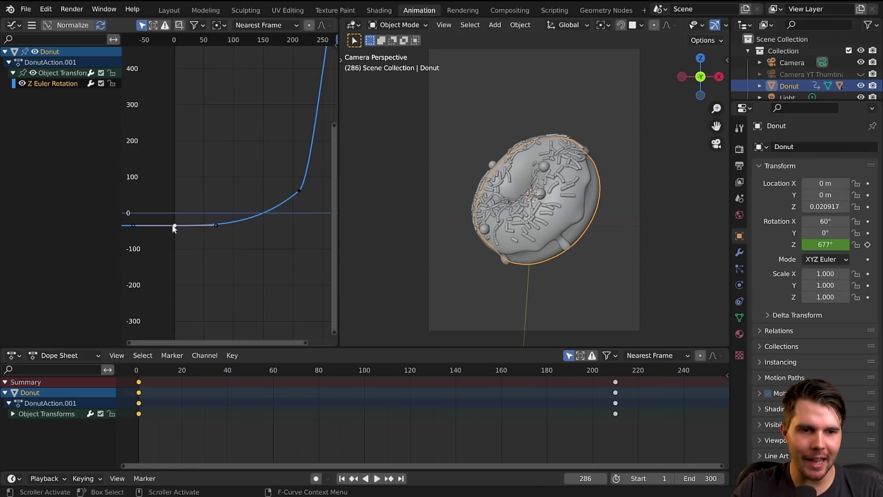
Show the first keyframe's numeric properties in a widened Graph Editor and return to frame 1.
{"action": "key", "text": "n"}
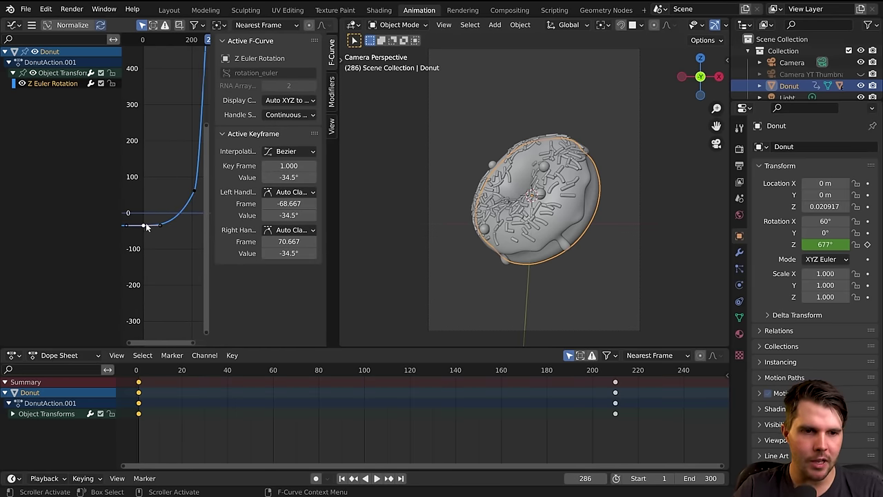
{"action": "left_click_drag", "start_coordinate": [338, 161], "coordinate": [387, 160]}
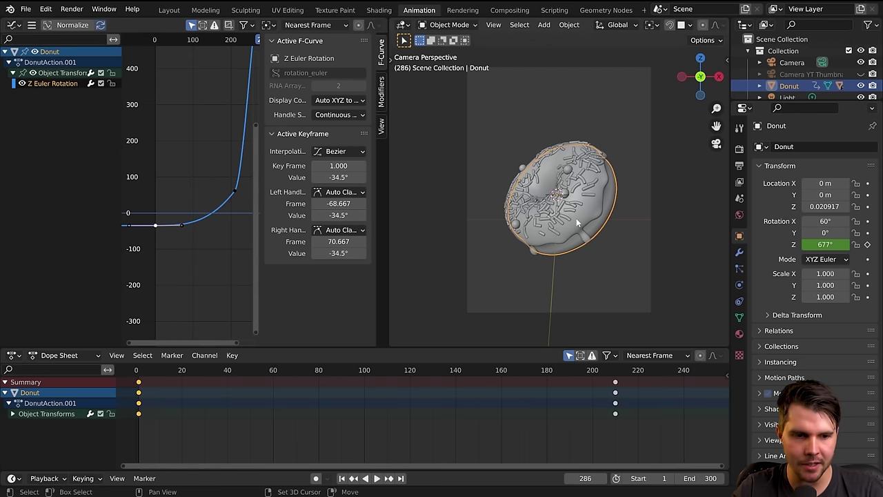
{"action": "key", "text": "shift+Left"}
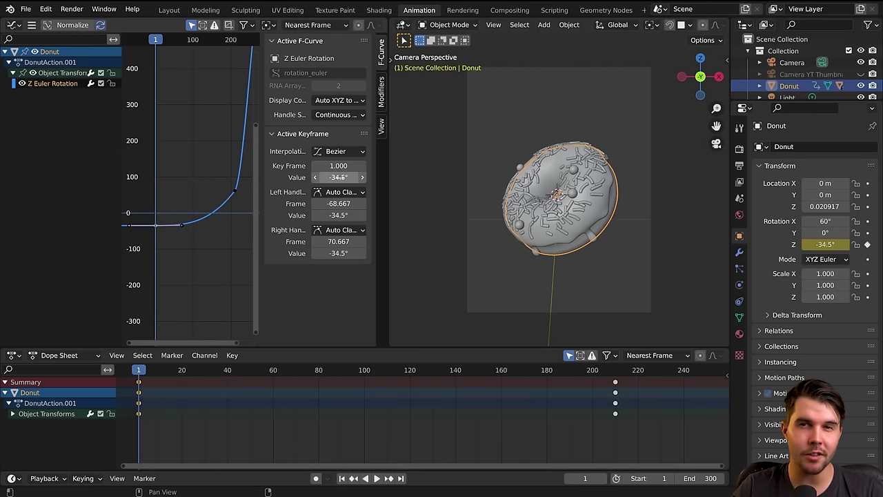
Try values of -30° and -40° for the first Z rotation keyframe.
{"action": "left_click", "coordinate": [338, 178]}
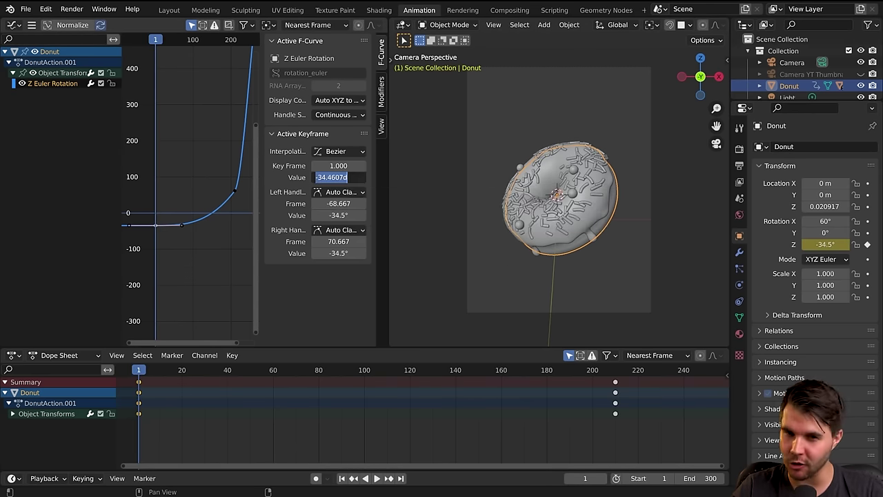
{"action": "key", "text": "BackSpace"}
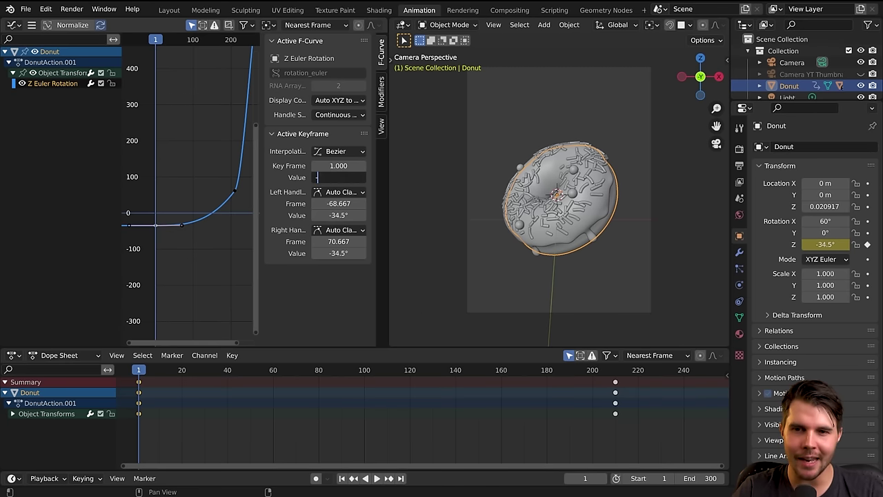
{"action": "key", "text": "Return"}
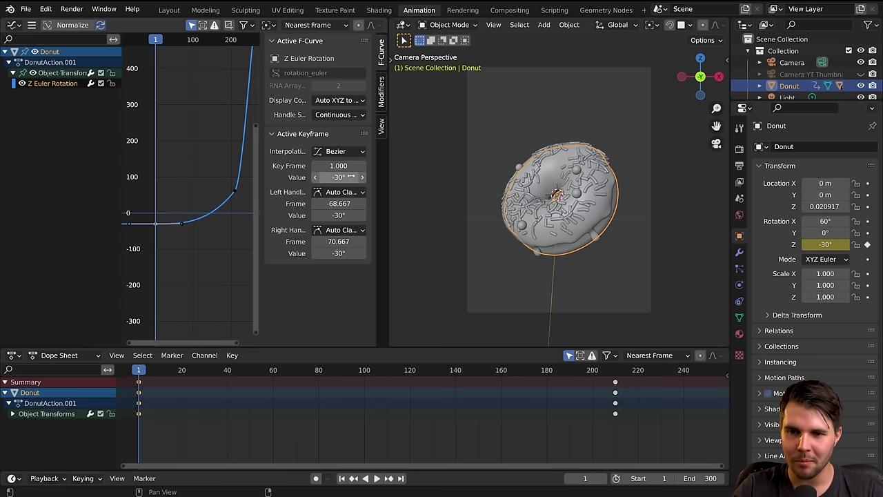
{"action": "scroll", "coordinate": [175, 240], "scroll_direction": "down", "scroll_amount": 3}
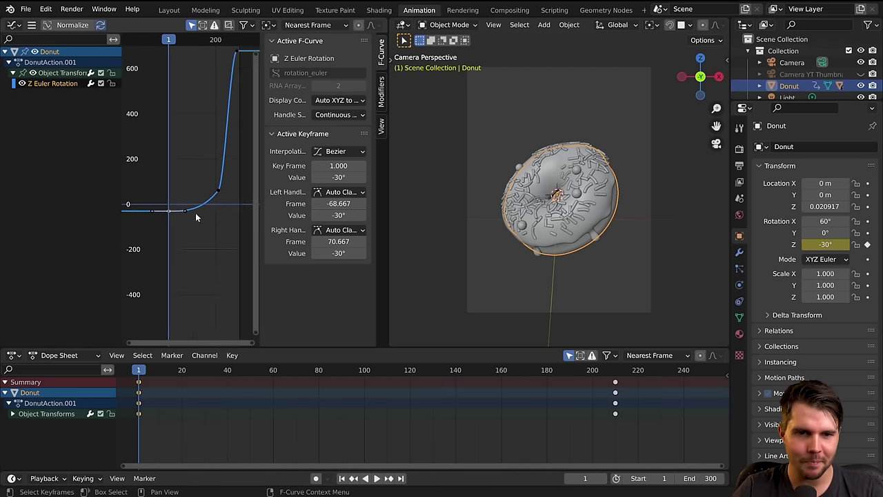
{"action": "left_click", "coordinate": [338, 177]}
{"action": "type", "text": "-40"}
{"action": "key", "text": "Return"}
{"action": "scroll", "coordinate": [542, 162], "scroll_direction": "up", "scroll_amount": 4}
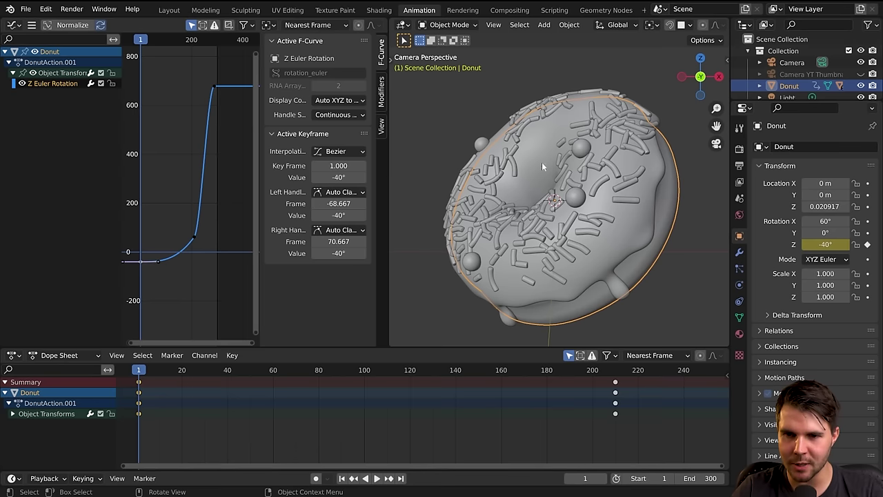
Set the first Z rotation keyframe's value to -50°.
{"action": "left_click", "coordinate": [338, 177]}
{"action": "key", "text": "BackSpace"}
{"action": "type", "text": "-50"}
{"action": "key", "text": "Return"}
{"action": "left_click", "coordinate": [344, 176]}
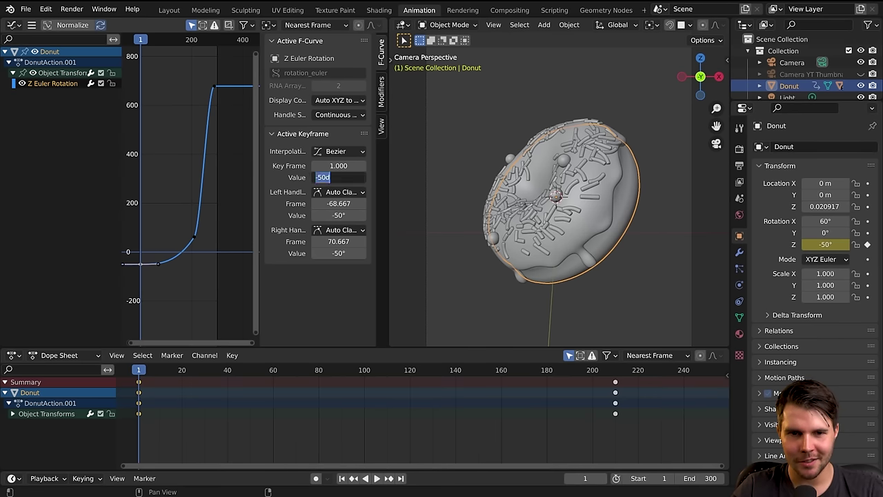
{"action": "key", "text": "Return"}
{"action": "scroll", "coordinate": [213, 214], "scroll_direction": "down", "scroll_amount": 1}
Select the last Z rotation keyframe and shift it along the time axis only, ending at frame 296.
{"action": "left_click", "coordinate": [213, 94]}
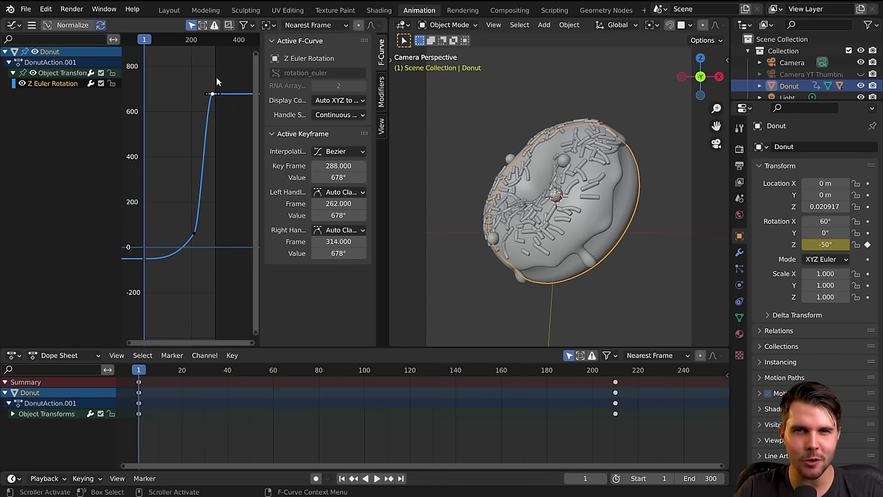
{"action": "scroll", "coordinate": [210, 138], "scroll_direction": "up", "scroll_amount": 4}
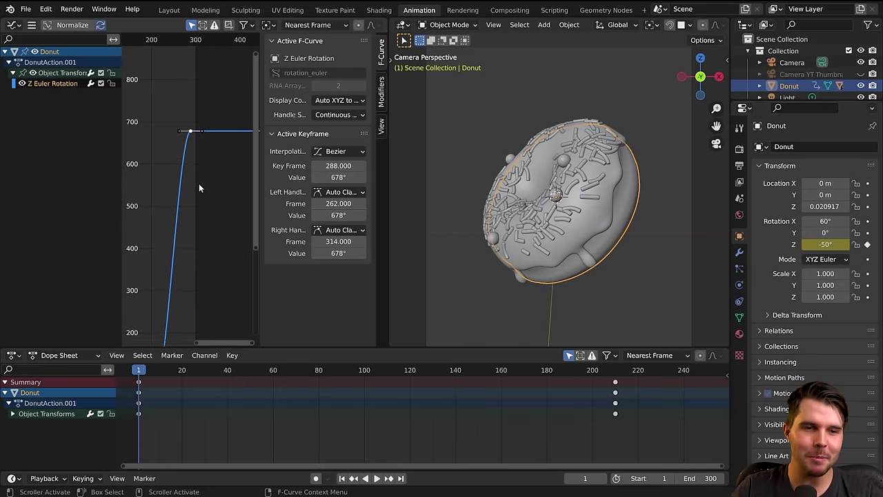
{"action": "scroll", "coordinate": [200, 188], "scroll_direction": "up", "scroll_amount": 1}
{"action": "key", "text": "g"}
{"action": "key", "text": "x"}
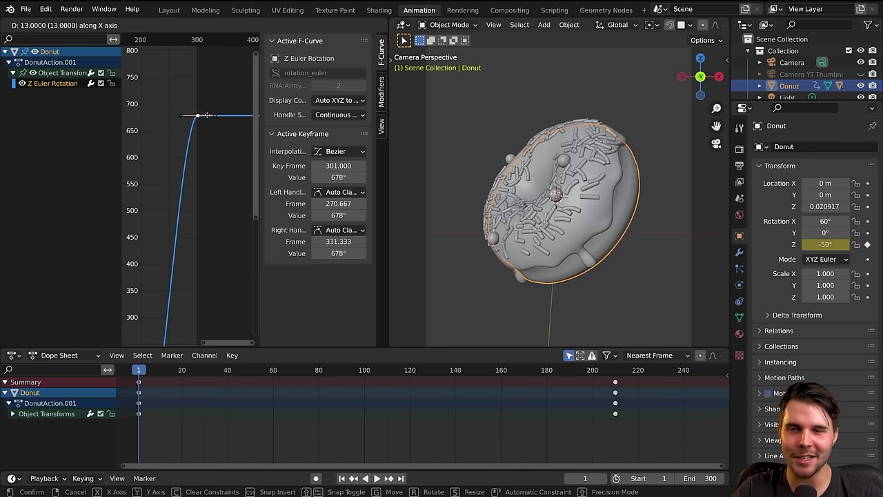
{"action": "left_click", "coordinate": [207, 117]}
{"action": "key", "text": "g"}
{"action": "key", "text": "x"}
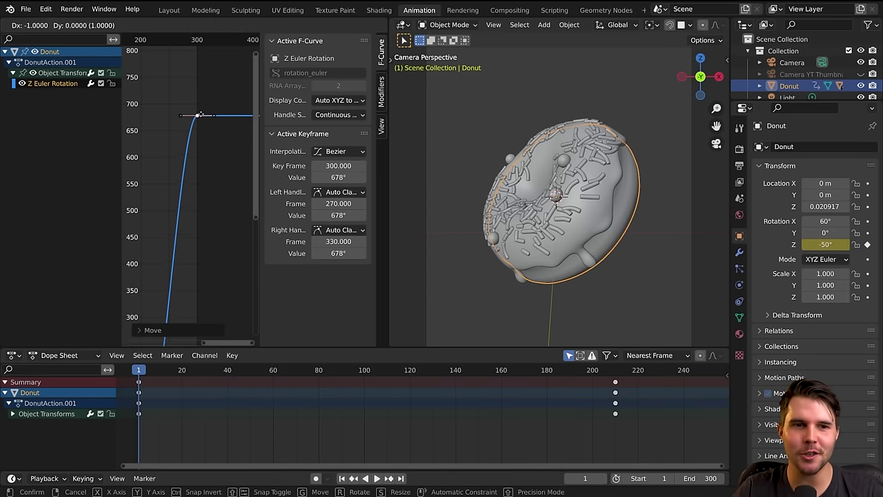
{"action": "left_click", "coordinate": [200, 119]}
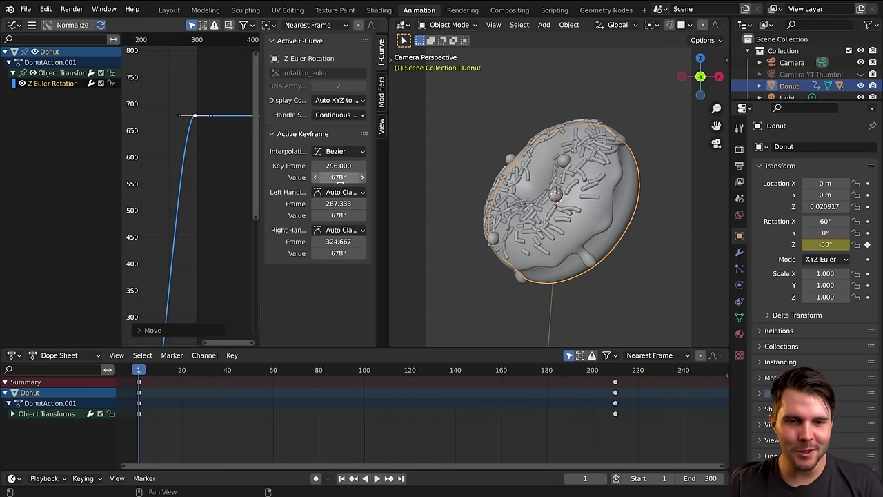
Check the first keyframe's value and set the last Z rotation keyframe to two full turns beyond it, 670°.
{"action": "key", "text": "Home"}
{"action": "scroll", "coordinate": [207, 207], "scroll_direction": "down", "scroll_amount": 1}
{"action": "middle_click_drag", "start_coordinate": [141, 314], "coordinate": [172, 242]}
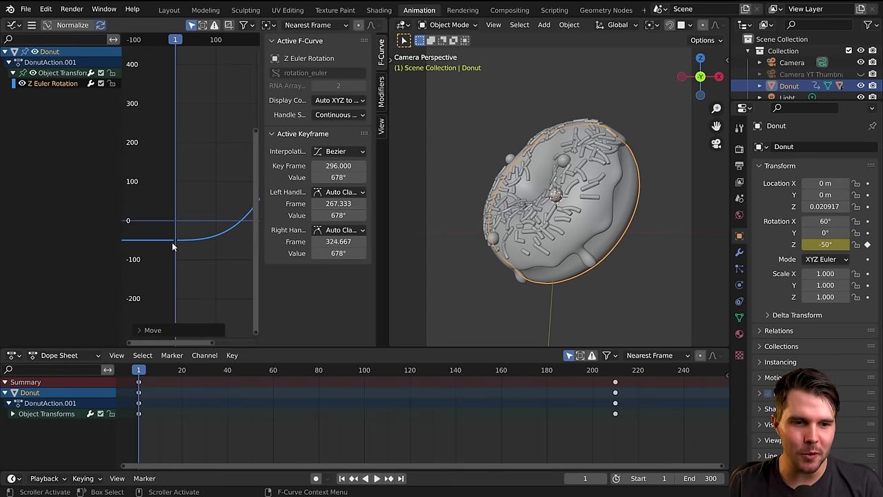
{"action": "left_click", "coordinate": [172, 241]}
{"action": "key", "text": "Home"}
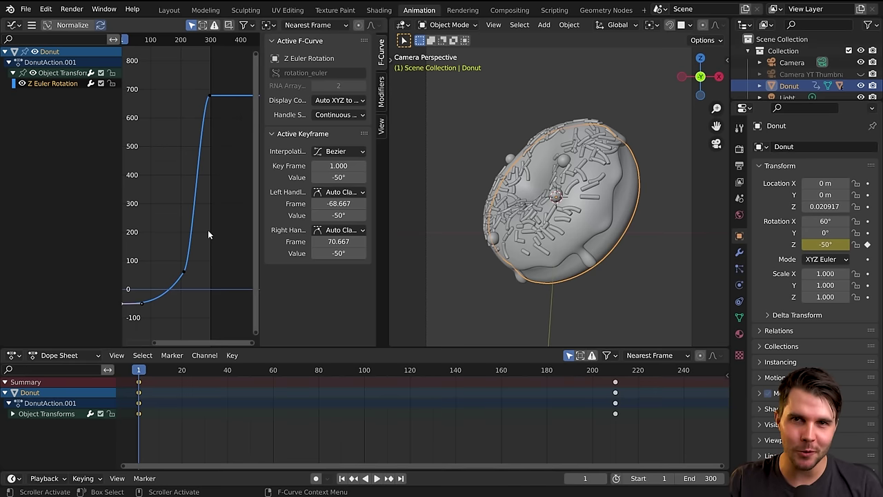
{"action": "left_click", "coordinate": [209, 96]}
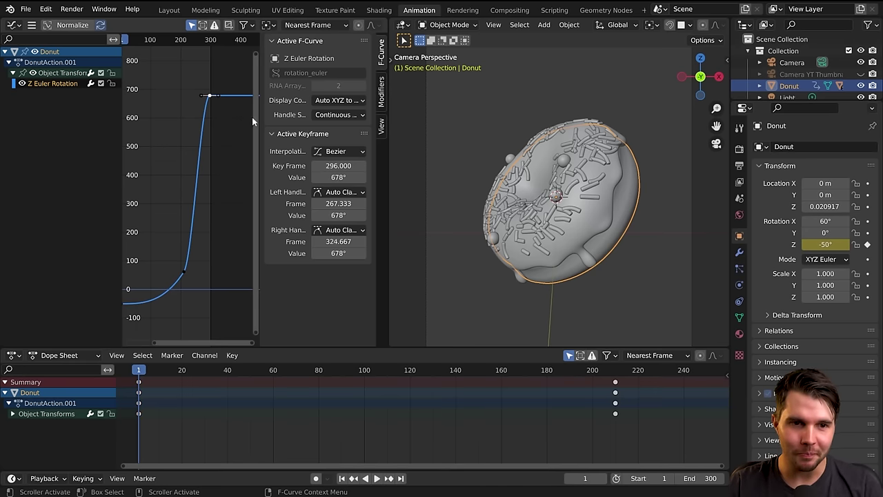
{"action": "left_click", "coordinate": [338, 177]}
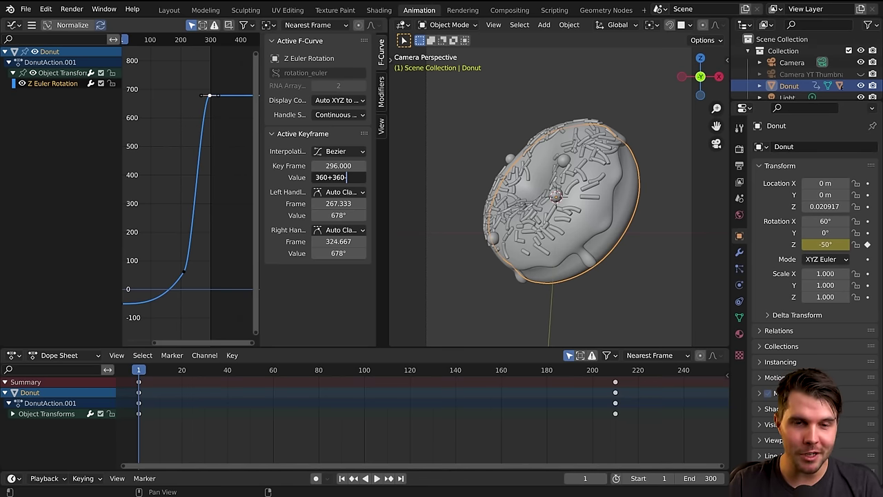
{"action": "key", "text": "Return"}
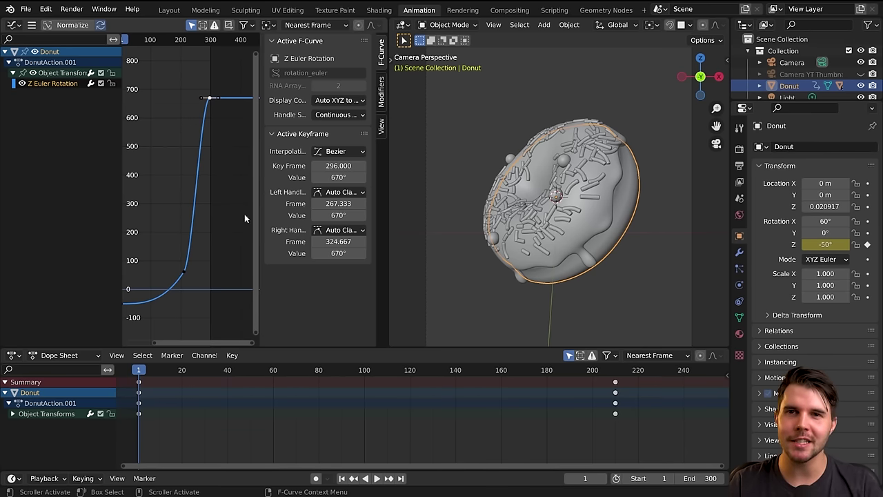
Try inserting an extra keyframe near the steep part of the Z rotation curve and undo it.
{"action": "middle_click_drag", "start_coordinate": [177, 223], "coordinate": [286, 160]}
{"action": "scroll", "coordinate": [218, 197], "scroll_direction": "up", "scroll_amount": 2}
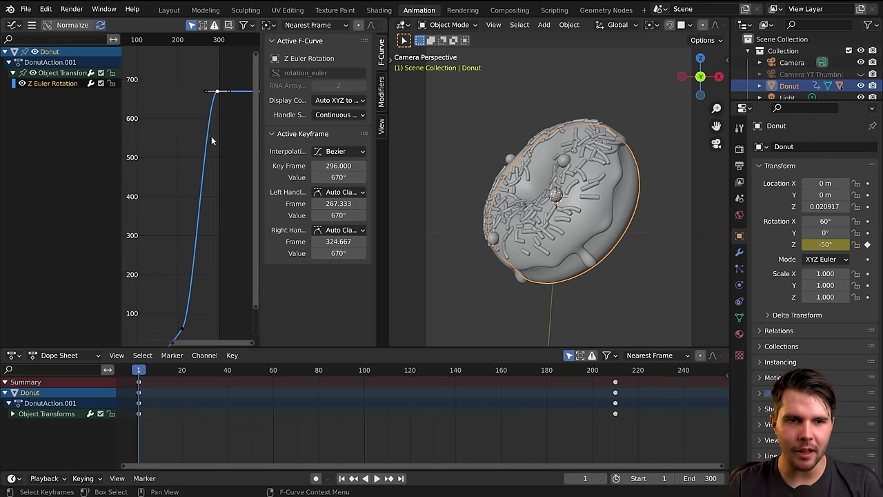
{"action": "scroll", "coordinate": [179, 193], "scroll_direction": "up", "scroll_amount": 2}
{"action": "middle_click_drag", "start_coordinate": [173, 198], "coordinate": [222, 158]}
{"action": "right_click", "coordinate": [178, 155], "text": "ctrl"}
{"action": "key", "text": "ctrl+z"}
Set the last Z rotation keyframe's frame to 300, and correct it to 301.
{"action": "scroll", "coordinate": [213, 138], "scroll_direction": "up", "scroll_amount": 2}
{"action": "scroll", "coordinate": [192, 185], "scroll_direction": "up", "scroll_amount": 1}
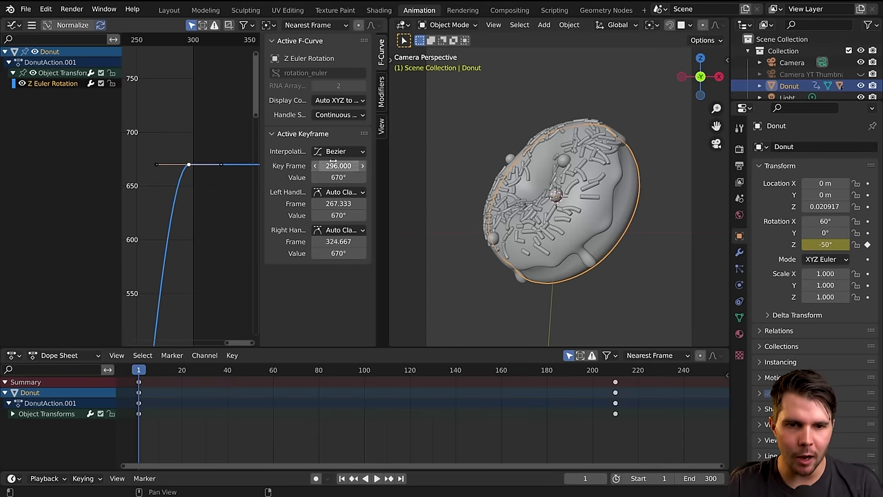
{"action": "left_click", "coordinate": [338, 166]}
{"action": "type", "text": "300"}
{"action": "key", "text": "Return"}
{"action": "scroll", "coordinate": [194, 240], "scroll_direction": "down", "scroll_amount": 4}
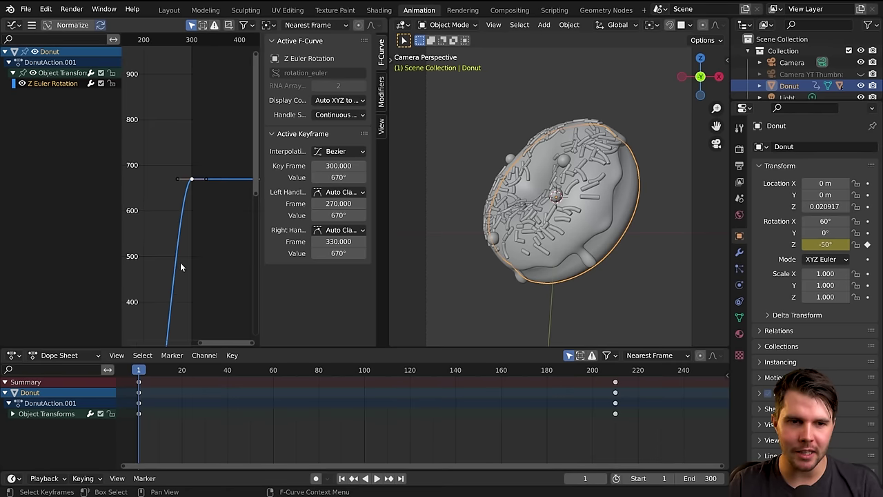
{"action": "scroll", "coordinate": [207, 242], "scroll_direction": "down", "scroll_amount": 3}
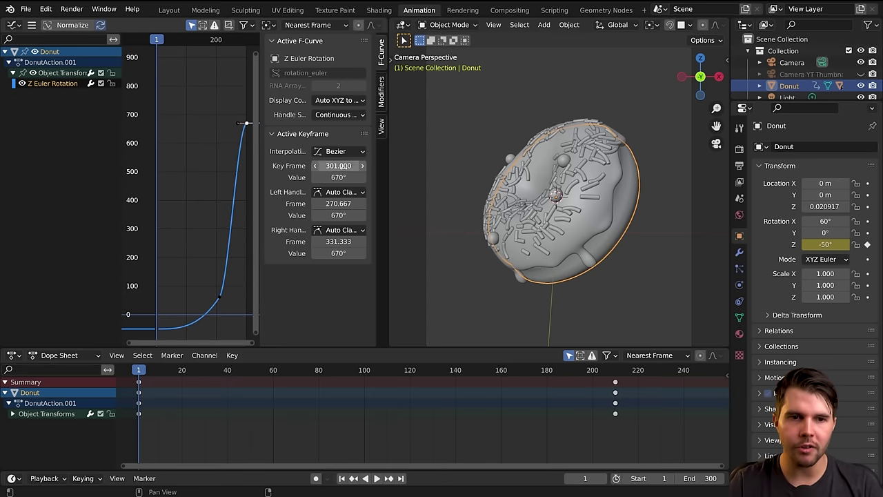
Play the animation from the start, and jump close to frame 300 during playback to preview the loop point.
{"action": "scroll", "coordinate": [206, 238], "scroll_direction": "down", "scroll_amount": 2}
{"action": "key", "text": "space"}
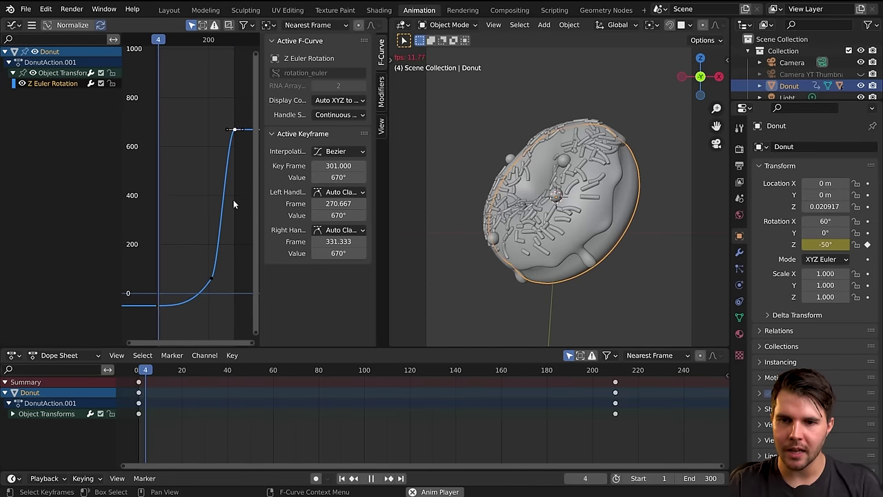
{"action": "key", "text": "Escape"}
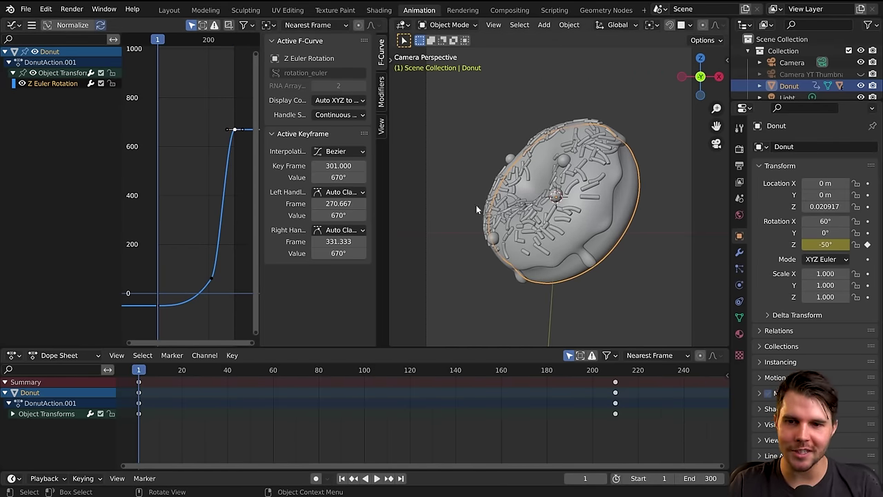
{"action": "scroll", "coordinate": [676, 386], "scroll_direction": "down", "scroll_amount": 6}
{"action": "key", "text": "shift+ctrl+space"}
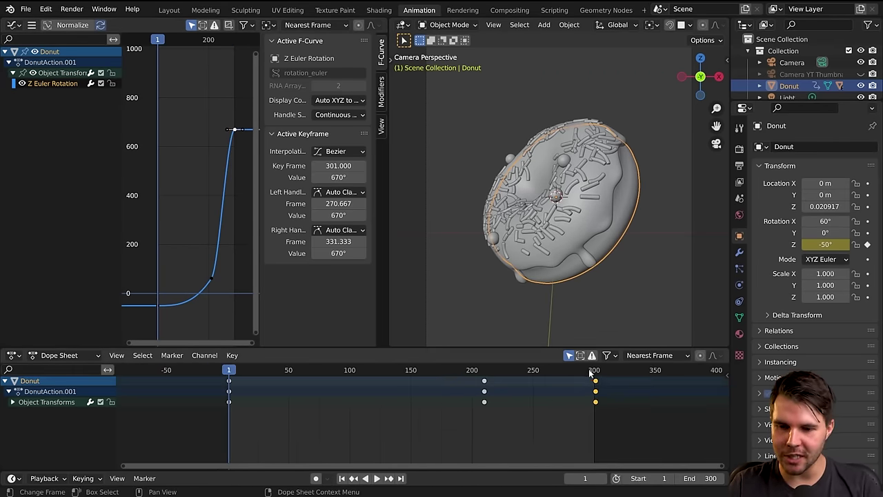
{"action": "key", "text": "Escape"}
{"action": "key", "text": "space"}
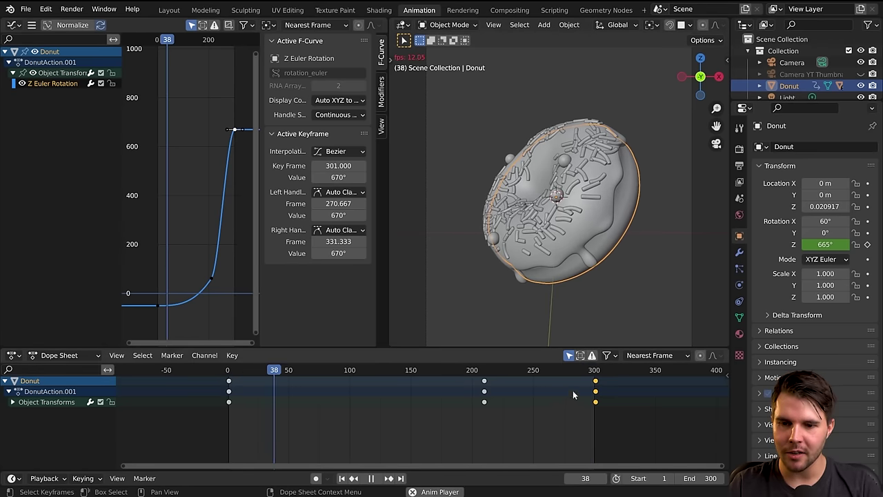
{"action": "left_click", "coordinate": [587, 372]}
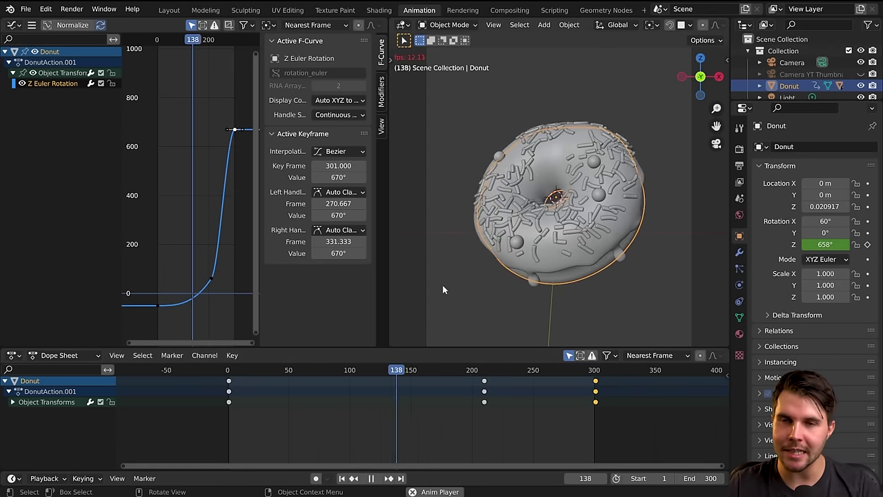
Stop the preview, hide the Graph Editor sidebar, and select the first Z rotation keyframe.
{"action": "key", "text": "shift+Left"}
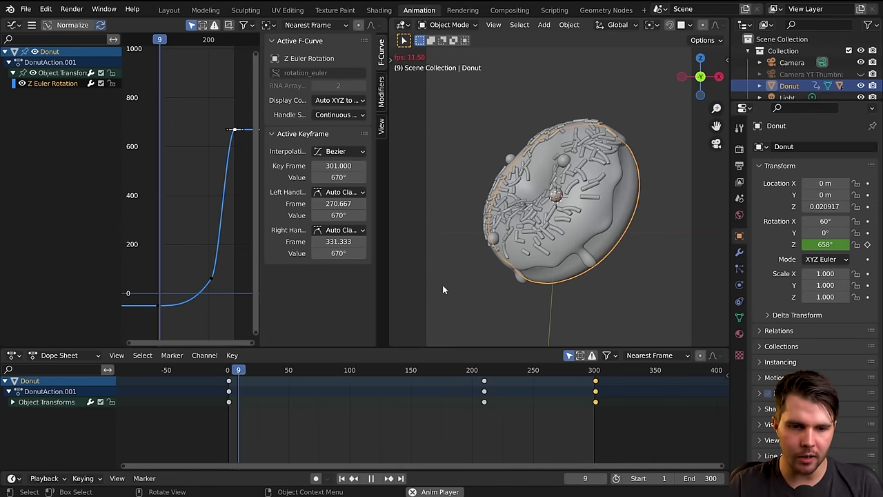
{"action": "key", "text": "space"}
{"action": "scroll", "coordinate": [193, 287], "scroll_direction": "up", "scroll_amount": 3}
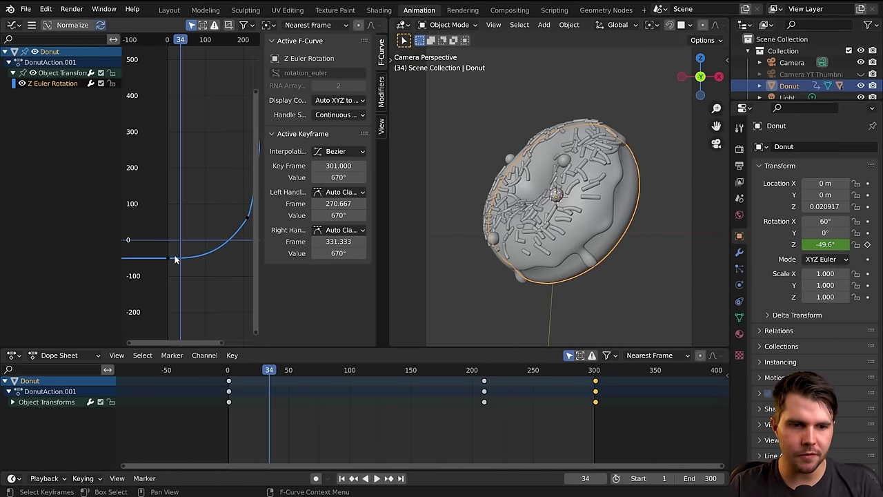
{"action": "key", "text": "n"}
{"action": "left_click", "coordinate": [211, 258]}
{"action": "scroll", "coordinate": [220, 261], "scroll_direction": "down", "scroll_amount": 2, "text": "ctrl"}
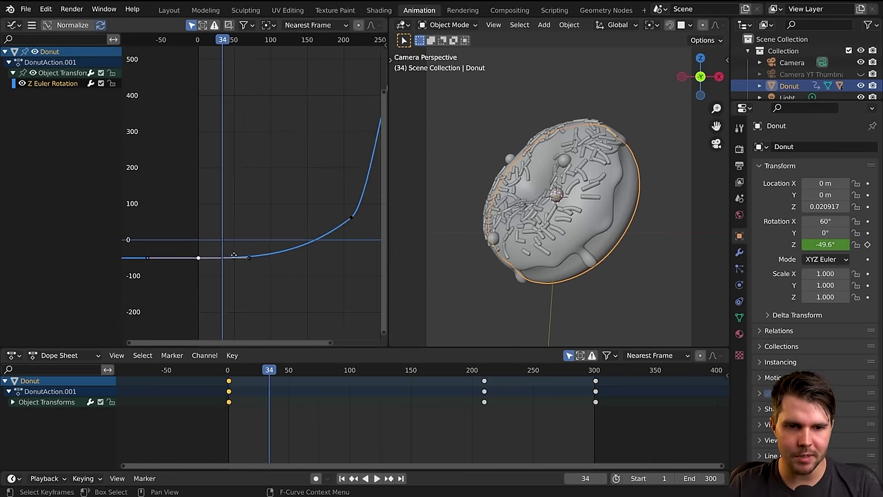
Replay the start of the animation up to about frame 52 and examine the slow beginning against the first keyframe's right handle.
{"action": "key", "text": "space"}
{"action": "key", "text": "shift+Left"}
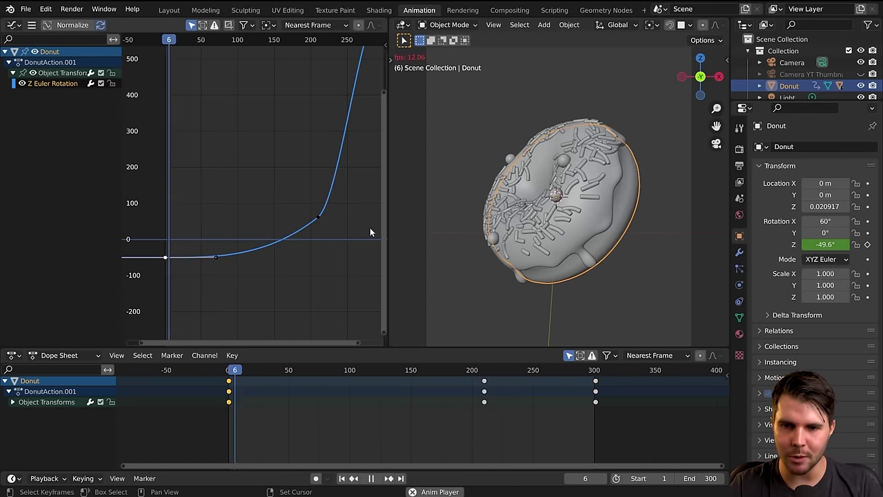
{"action": "key", "text": "space"}
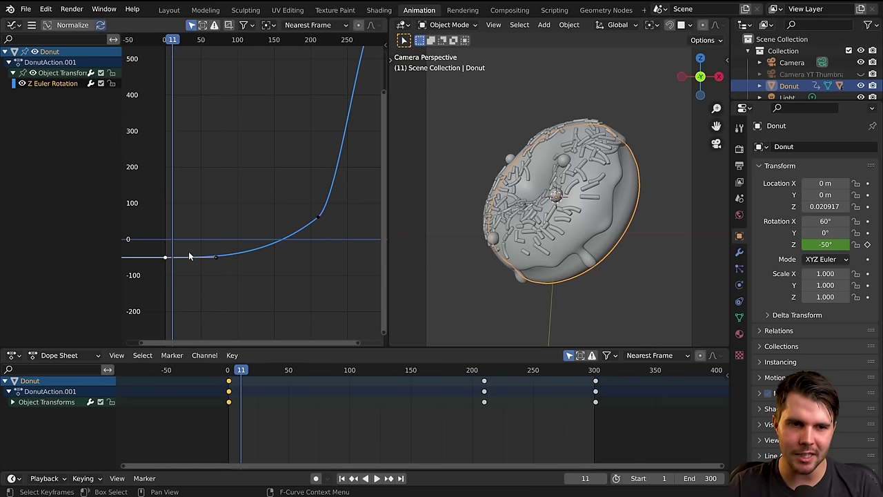
{"action": "left_click", "coordinate": [167, 258]}
{"action": "left_click", "coordinate": [207, 261]}
{"action": "left_click", "coordinate": [216, 257]}
{"action": "middle_click_drag", "start_coordinate": [211, 258], "coordinate": [207, 242]}
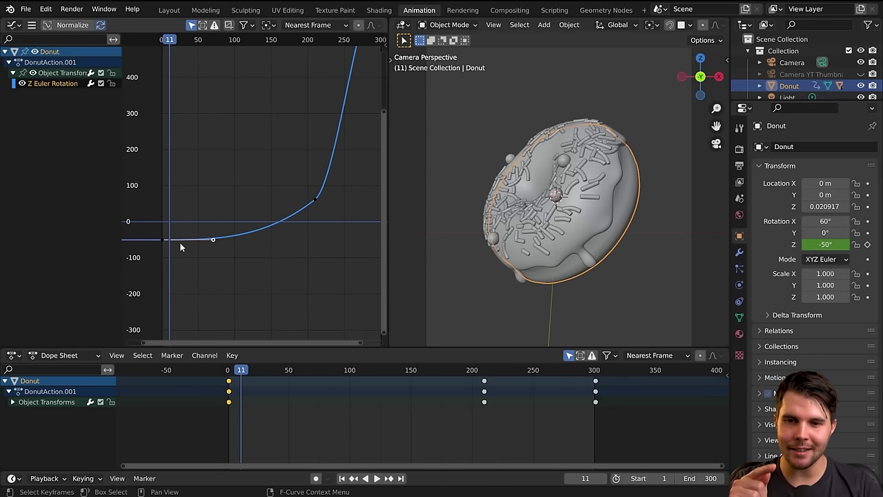
{"action": "key", "text": "shift+Left"}
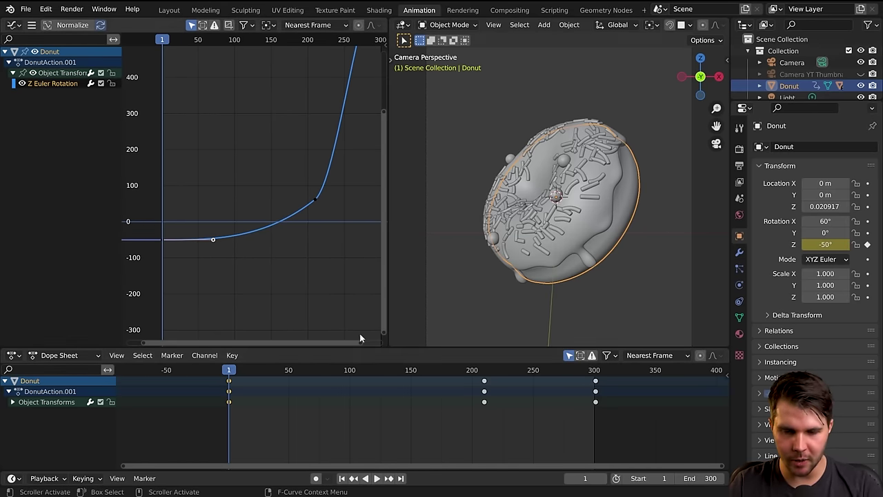
{"action": "left_click_drag", "start_coordinate": [124, 349], "coordinate": [124, 354]}
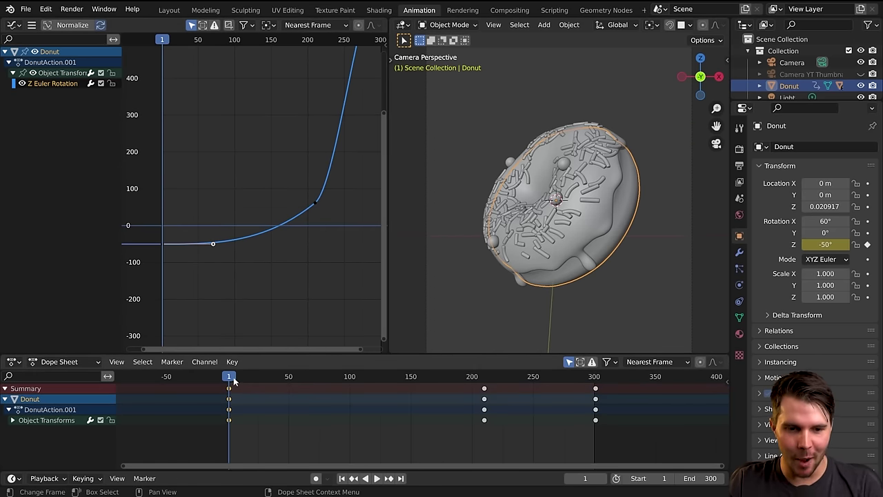
{"action": "key", "text": "space"}
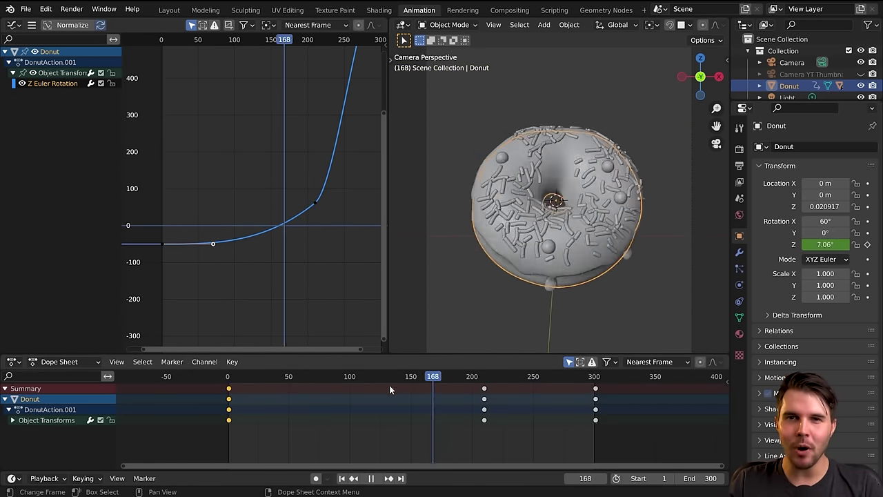
{"action": "left_click", "coordinate": [290, 381]}
{"action": "key", "text": "space"}
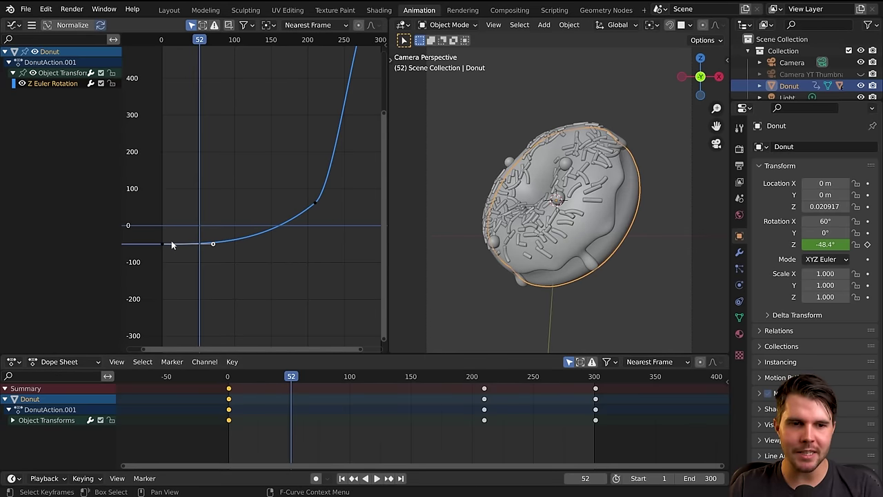
Scale the first Z rotation keyframe's handles down to about 0.045 of their length.
{"action": "middle_click_drag", "start_coordinate": [173, 248], "coordinate": [206, 246]}
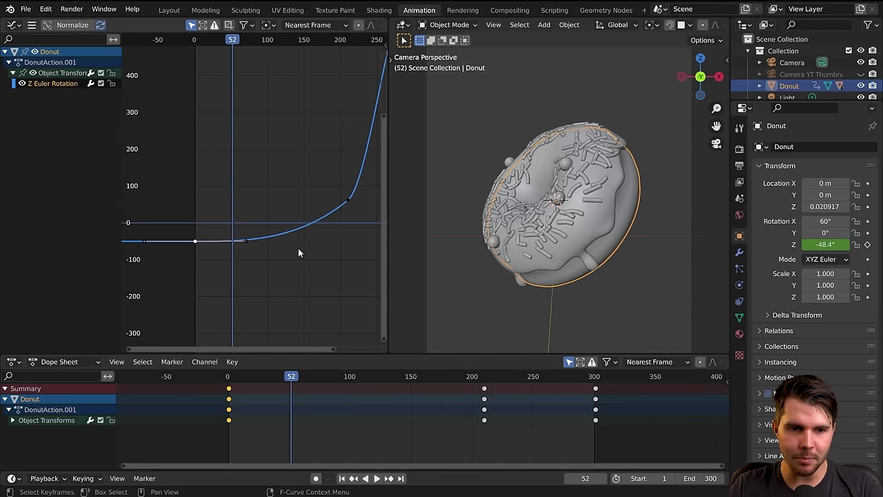
{"action": "key", "text": "s"}
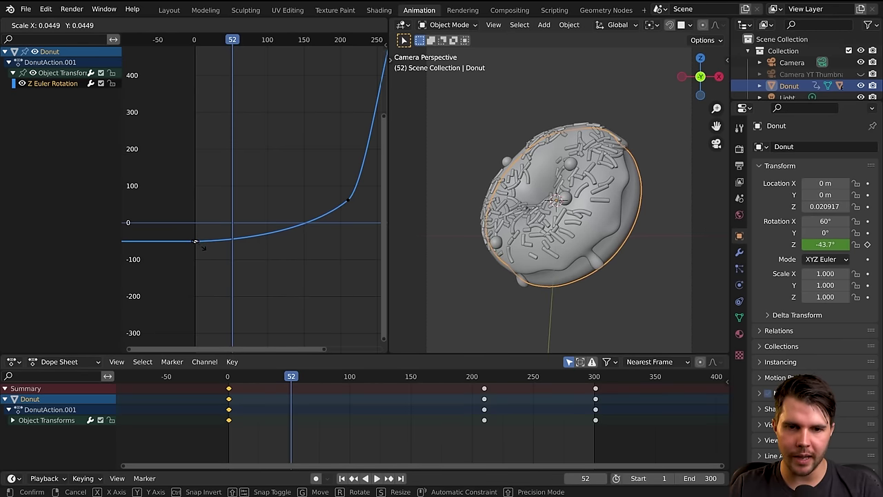
{"action": "left_click", "coordinate": [200, 245]}
Shrink the left handle of the middle Z rotation keyframe until it sits close to its point, straightening the incoming curve.
{"action": "left_click", "coordinate": [347, 200]}
{"action": "middle_click_drag", "start_coordinate": [351, 219], "coordinate": [313, 225]}
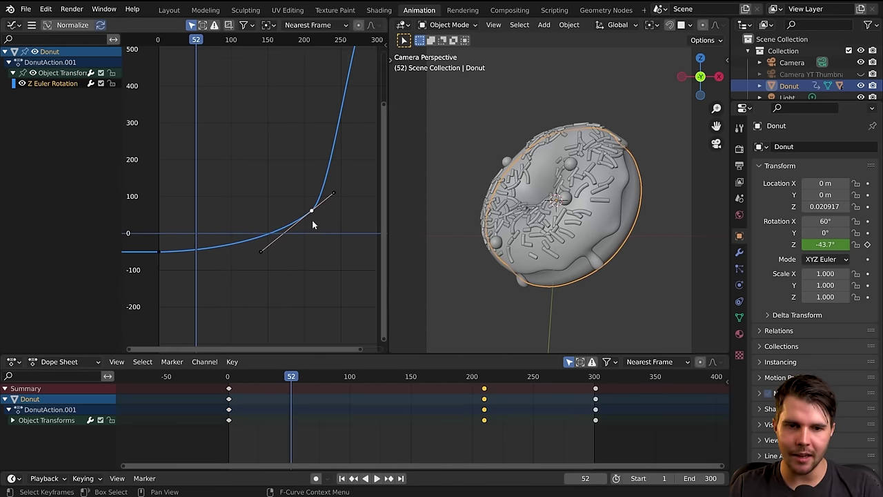
{"action": "key", "text": "g"}
{"action": "key", "text": "Escape"}
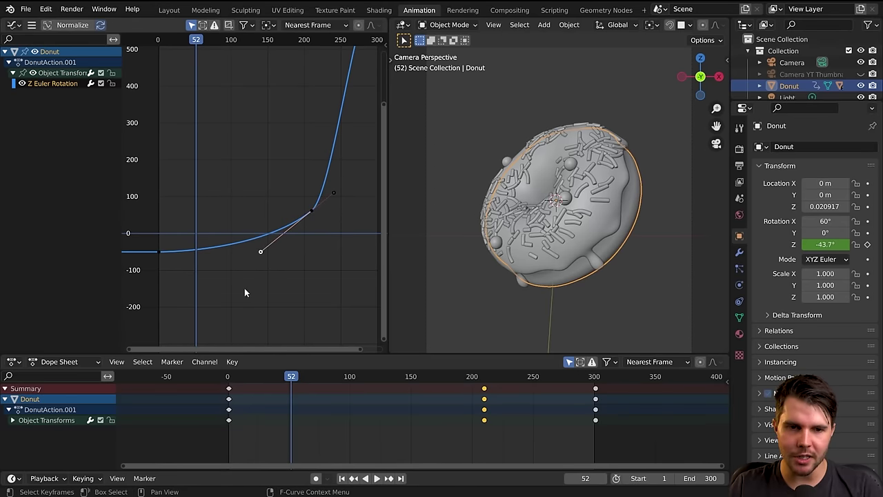
{"action": "key", "text": "s"}
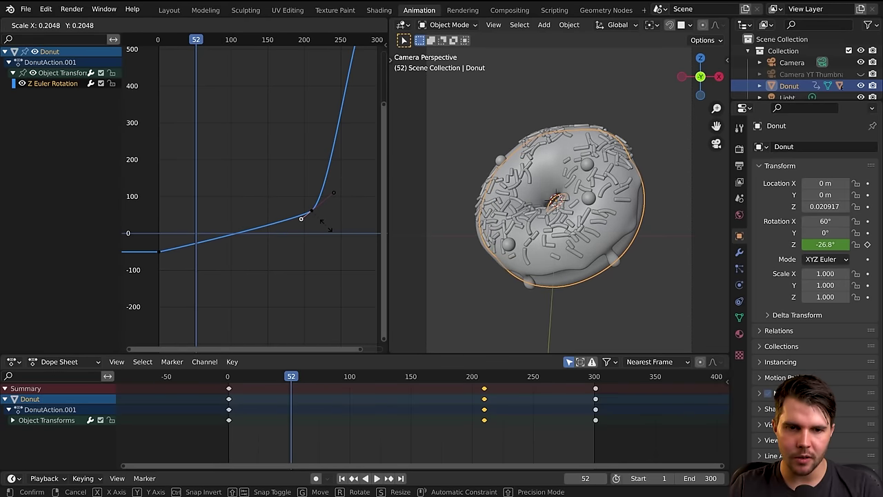
{"action": "left_click", "coordinate": [329, 242]}
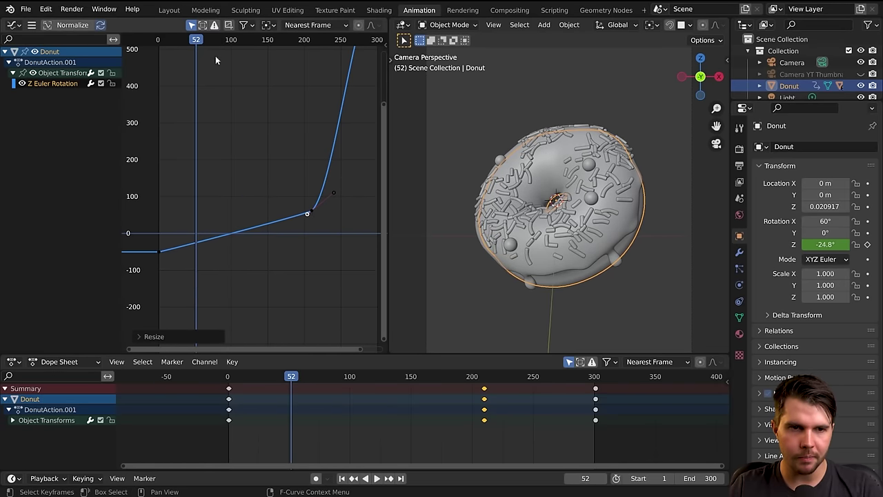
Play the animation from the first frame to about frame 260 to preview the rotation around the middle keyframe.
{"action": "key", "text": "shift+Left"}
{"action": "key", "text": "space"}
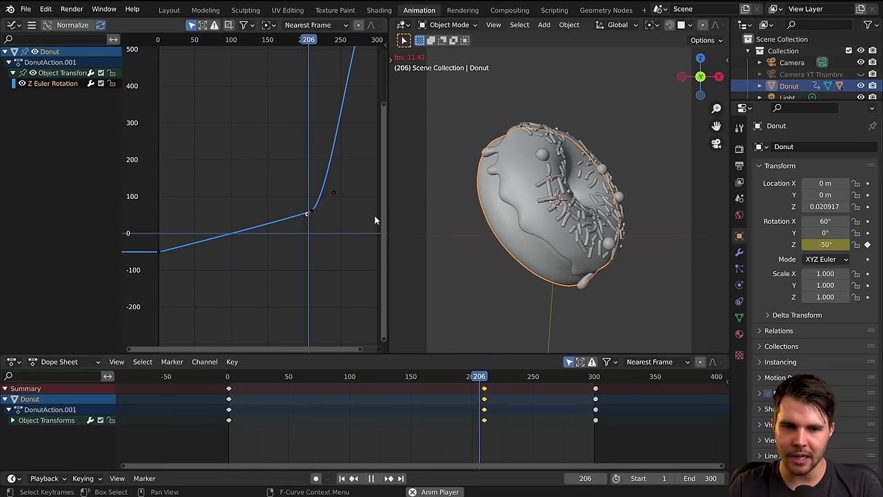
{"action": "scroll", "coordinate": [323, 248], "scroll_direction": "down", "scroll_amount": 3}
{"action": "key", "text": "space"}
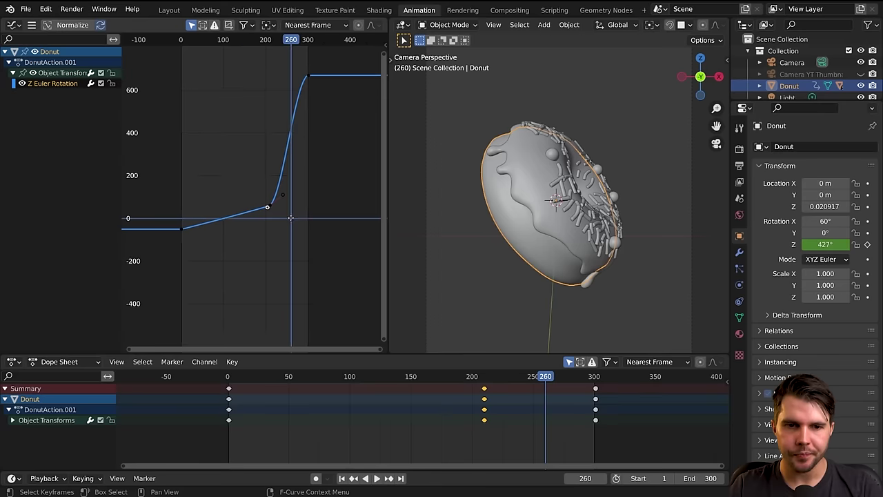
Try lengthening and steepening the middle keyframe's right handle, and scrub back to preview the transition into the fast spin.
{"action": "scroll", "coordinate": [271, 217], "scroll_direction": "up", "scroll_amount": 3}
{"action": "left_click", "coordinate": [270, 218]}
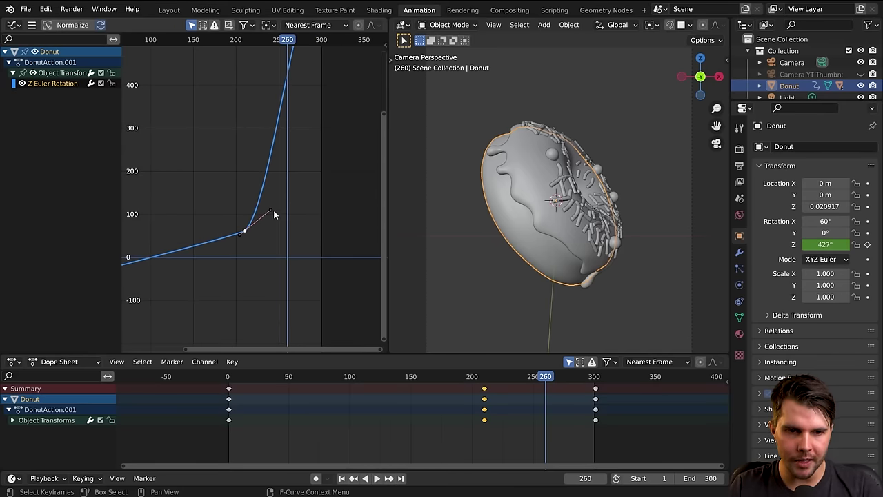
{"action": "left_click_drag", "start_coordinate": [273, 211], "coordinate": [264, 228]}
{"action": "scroll", "coordinate": [264, 231], "scroll_direction": "down", "scroll_amount": 2}
{"action": "middle_click_drag", "start_coordinate": [264, 232], "coordinate": [339, 198]}
{"action": "left_click_drag", "start_coordinate": [346, 183], "coordinate": [349, 173]}
{"action": "left_click_drag", "start_coordinate": [343, 39], "coordinate": [308, 45]}
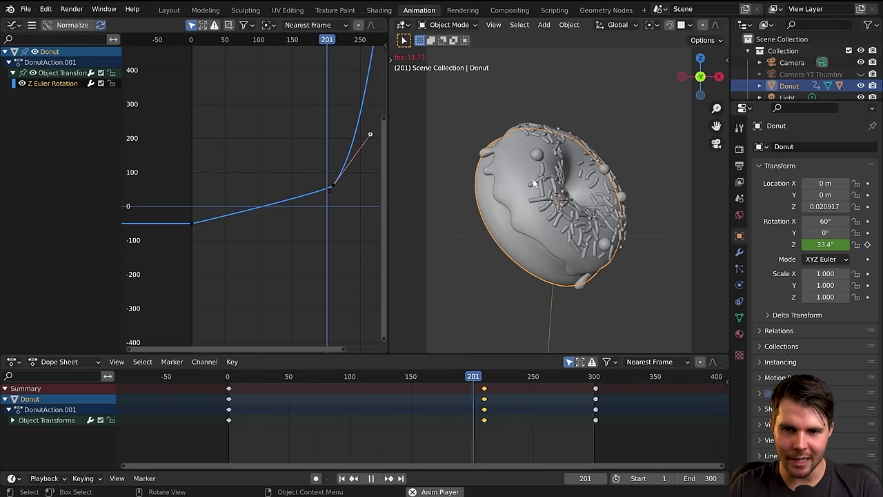
Lower and extend the middle keyframe's right handle to about 110° so it continues the slope of the incoming curve.
{"action": "key", "text": "space"}
{"action": "scroll", "coordinate": [331, 159], "scroll_direction": "up", "scroll_amount": 1}
{"action": "key", "text": "g"}
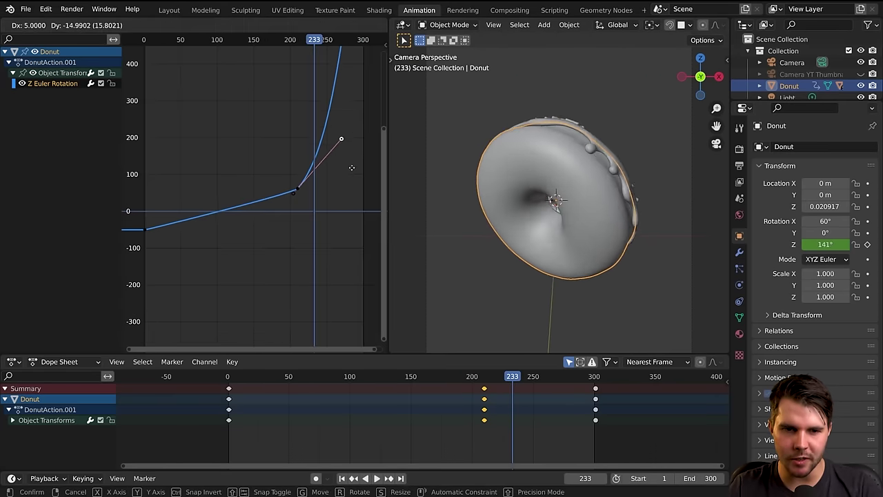
{"action": "left_click", "coordinate": [357, 191]}
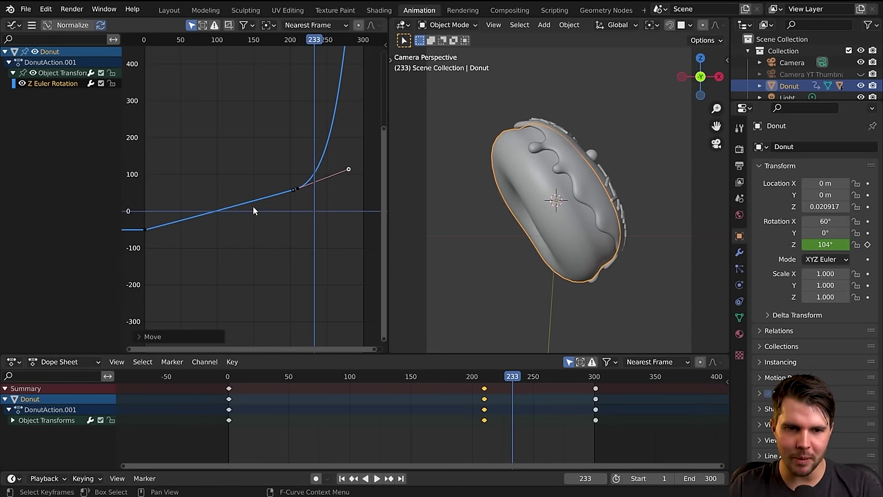
{"action": "key", "text": "g"}
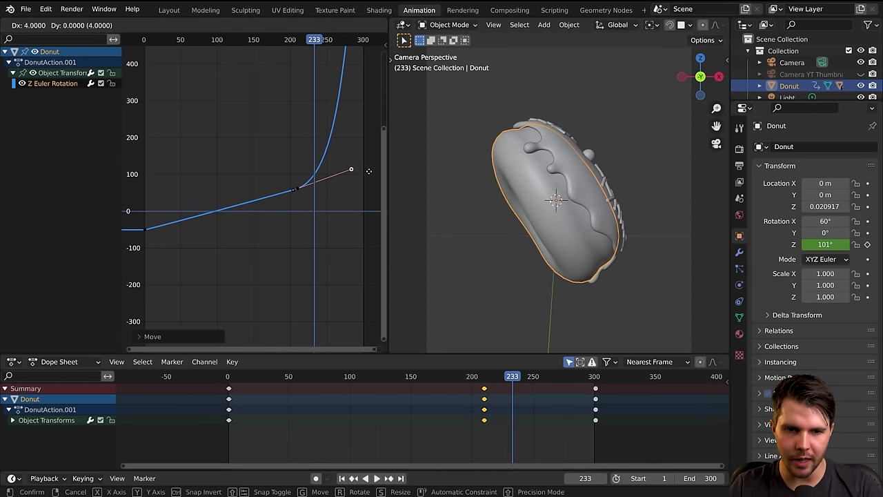
{"action": "left_click", "coordinate": [372, 170]}
Replay the transition and the fast spin up to the loop point, examining the end of the Z rotation curve.
{"action": "scroll", "coordinate": [340, 176], "scroll_direction": "down", "scroll_amount": 1}
{"action": "left_click_drag", "start_coordinate": [308, 37], "coordinate": [286, 55]}
{"action": "key", "text": "space"}
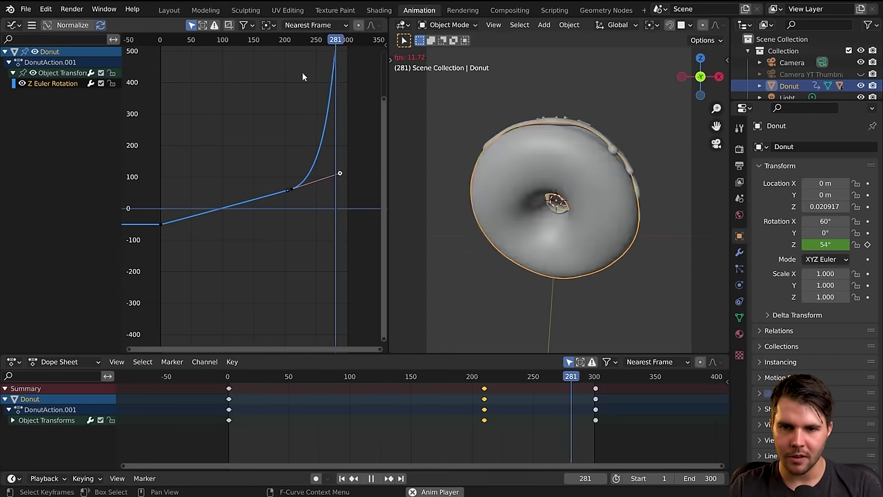
{"action": "middle_click_drag", "start_coordinate": [306, 78], "coordinate": [275, 180]}
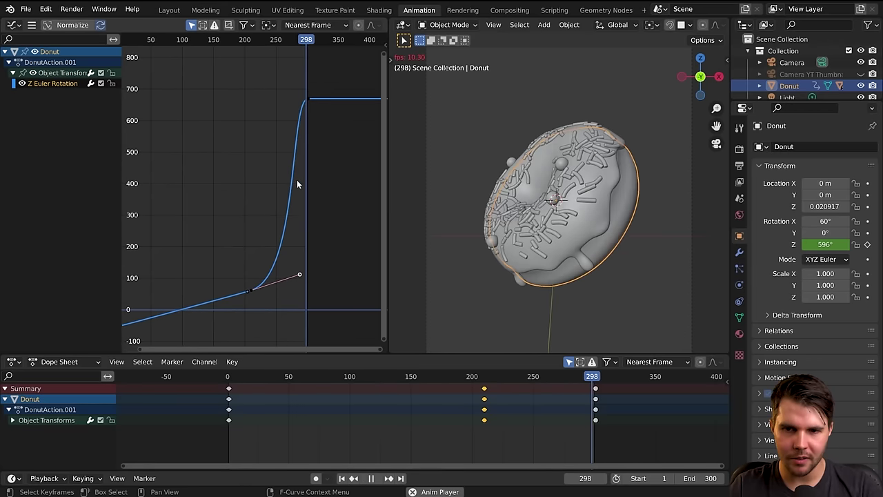
{"action": "middle_click_drag", "start_coordinate": [275, 157], "coordinate": [296, 147]}
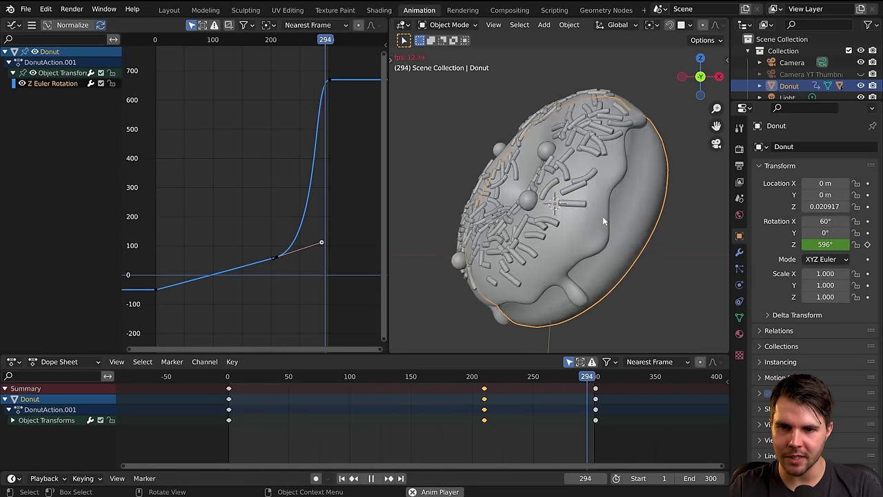
{"action": "left_click", "coordinate": [309, 42]}
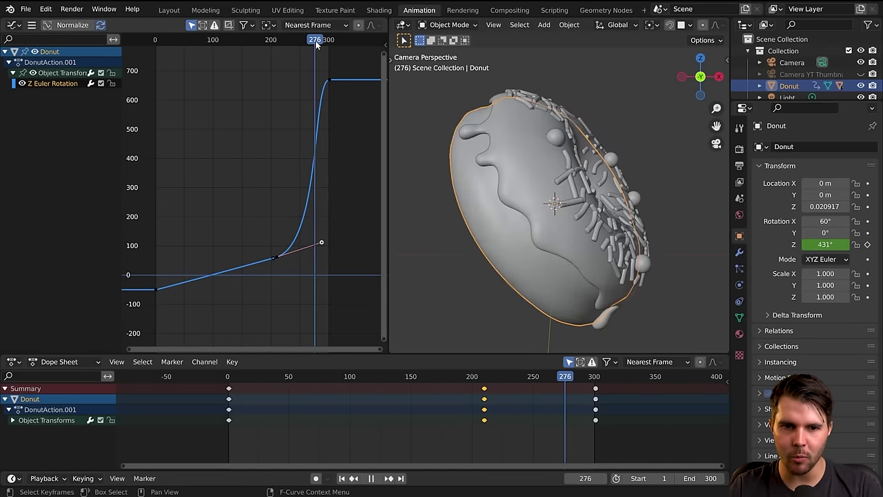
{"action": "key", "text": "space"}
Try tilting the last Z rotation keyframe's right handle slightly upward, and rotate it back to level.
{"action": "scroll", "coordinate": [307, 90], "scroll_direction": "up", "scroll_amount": 2}
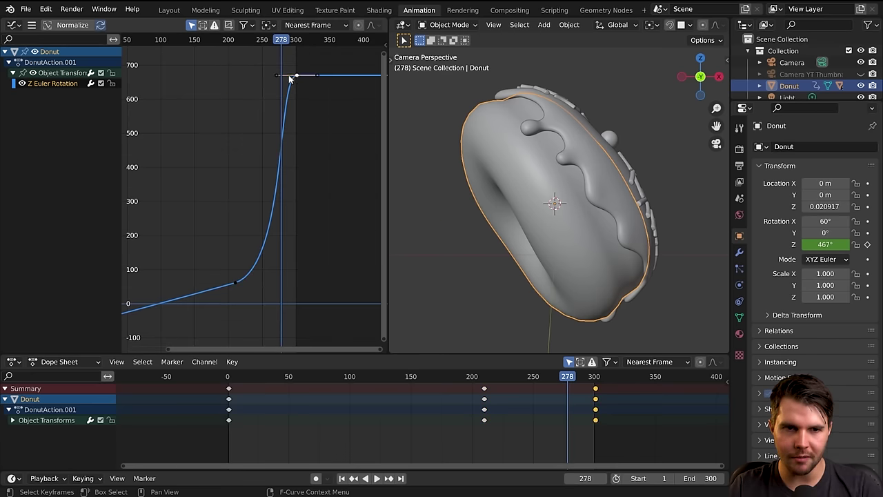
{"action": "key", "text": "g"}
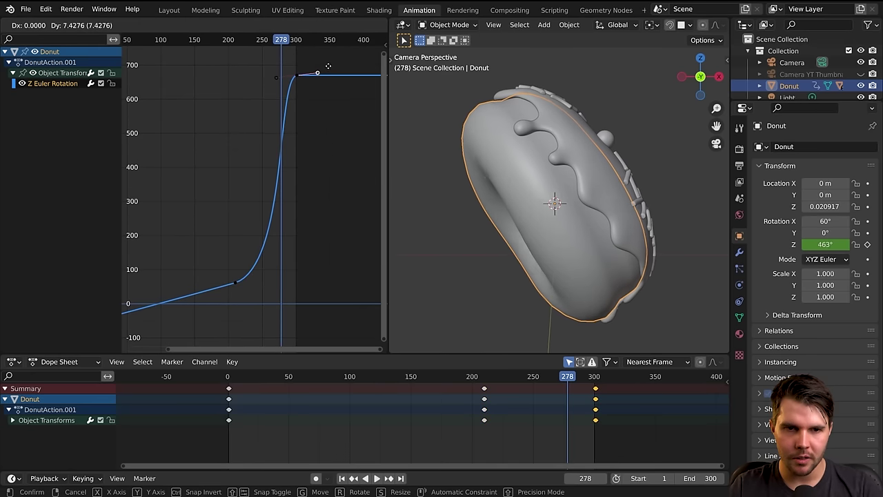
{"action": "left_click", "coordinate": [330, 67]}
{"action": "scroll", "coordinate": [314, 135], "scroll_direction": "down", "scroll_amount": 2}
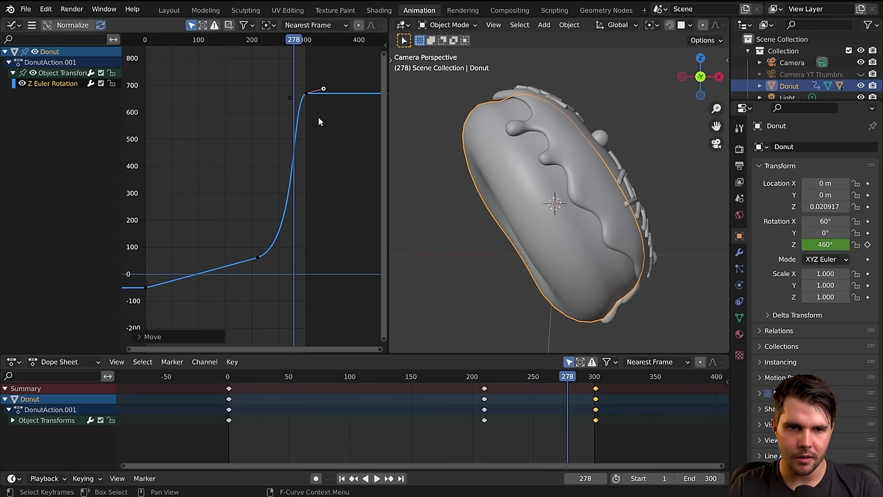
{"action": "scroll", "coordinate": [307, 96], "scroll_direction": "up", "scroll_amount": 1}
{"action": "key", "text": "r"}
{"action": "left_click", "coordinate": [324, 87]}
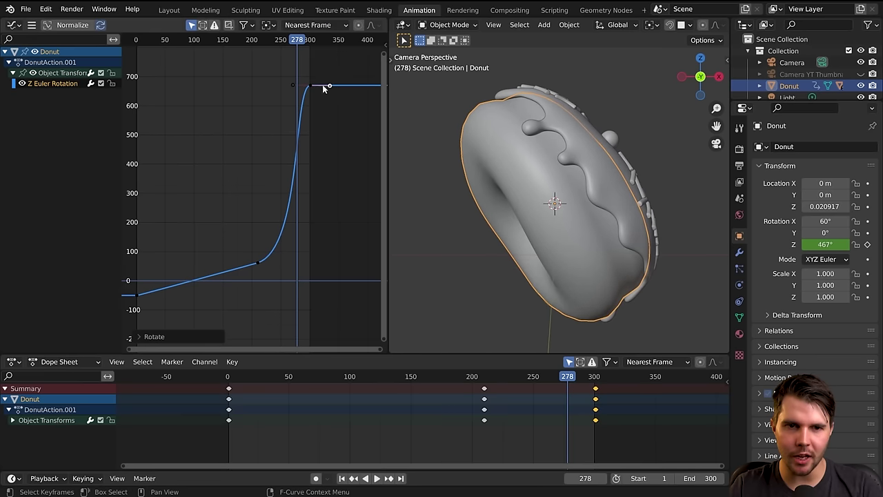
Tilt the last keyframe's handles slightly upward, scrub near frame 300 to check the loop point, and try lengthening both handles.
{"action": "left_click_drag", "start_coordinate": [300, 45], "coordinate": [310, 42]}
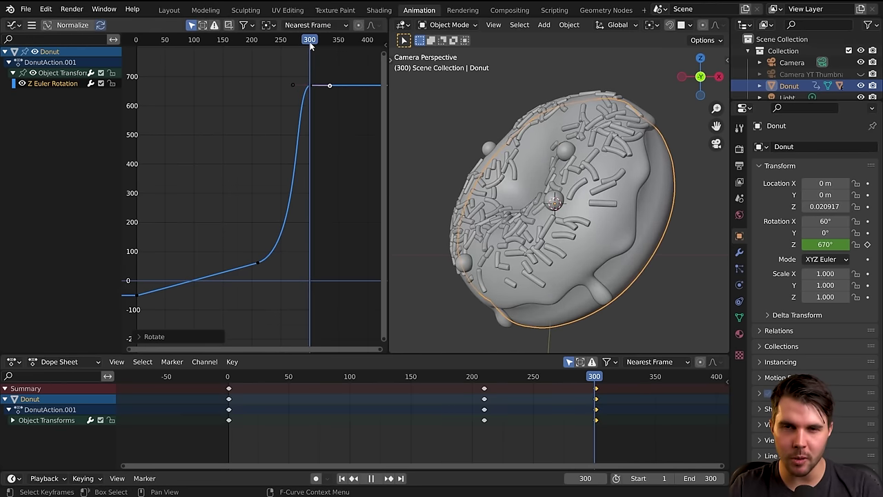
{"action": "key", "text": "g"}
{"action": "left_click", "coordinate": [331, 83]}
{"action": "left_click_drag", "start_coordinate": [310, 41], "coordinate": [308, 62]}
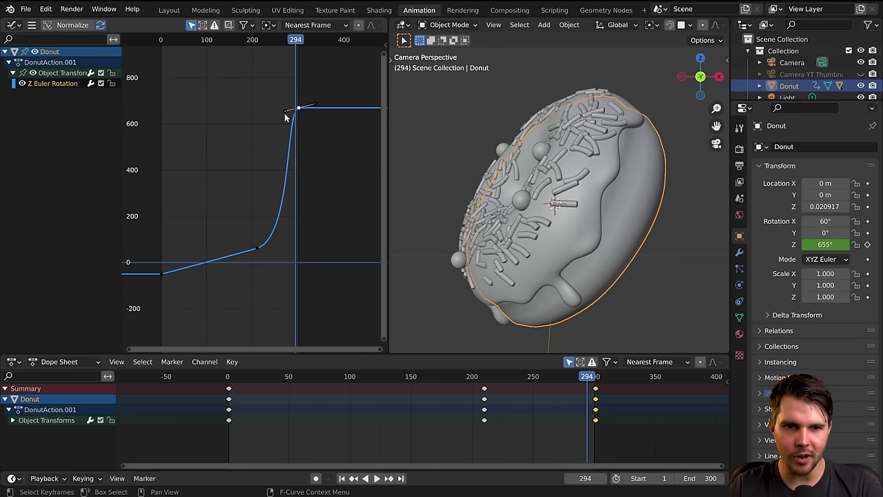
{"action": "key", "text": "s"}
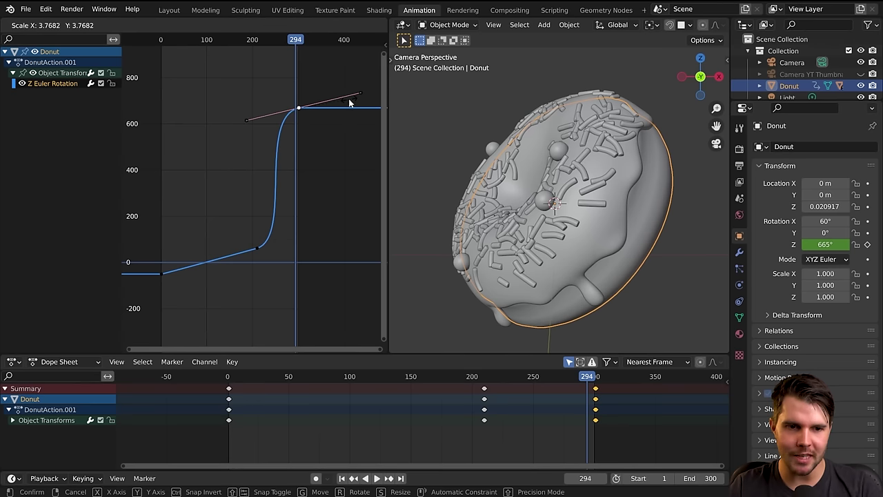
{"action": "left_click", "coordinate": [309, 116]}
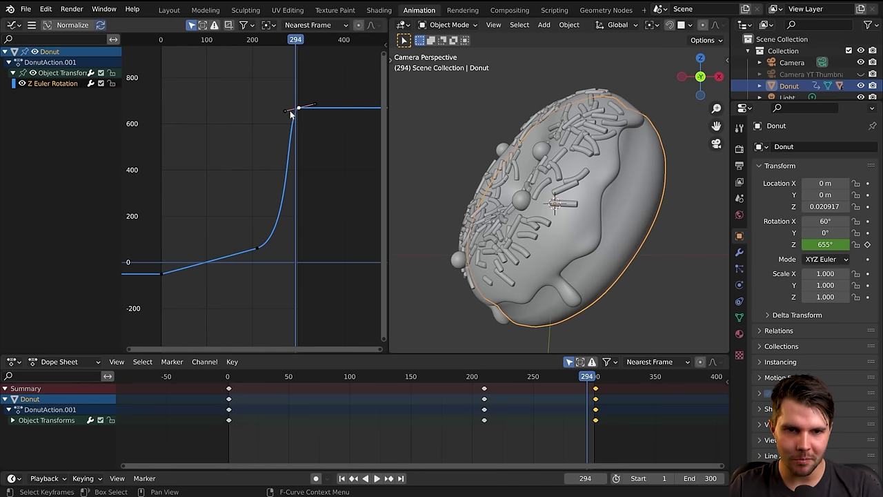
Lengthen the last Z rotation keyframe's left handle, and extend the middle keyframe's right handle along its current slope by a factor of about 1.43.
{"action": "key", "text": "s"}
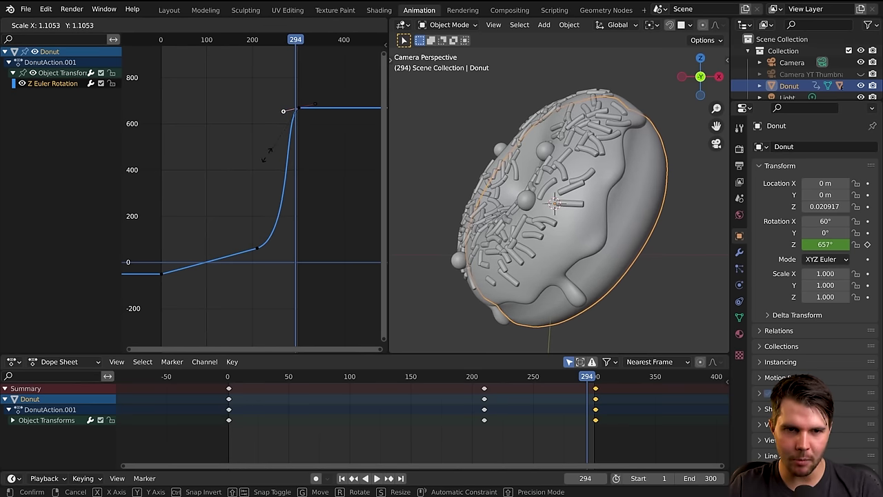
{"action": "left_click", "coordinate": [247, 163]}
{"action": "left_click_drag", "start_coordinate": [299, 43], "coordinate": [267, 43]}
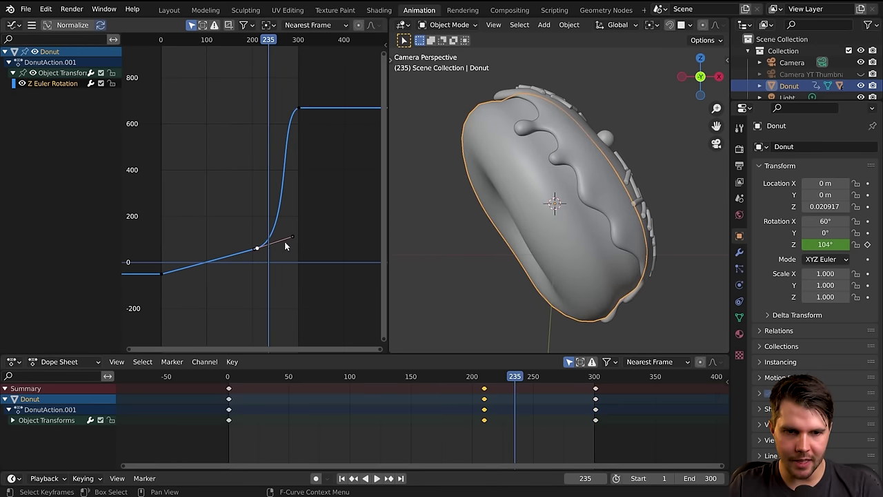
{"action": "key", "text": "s"}
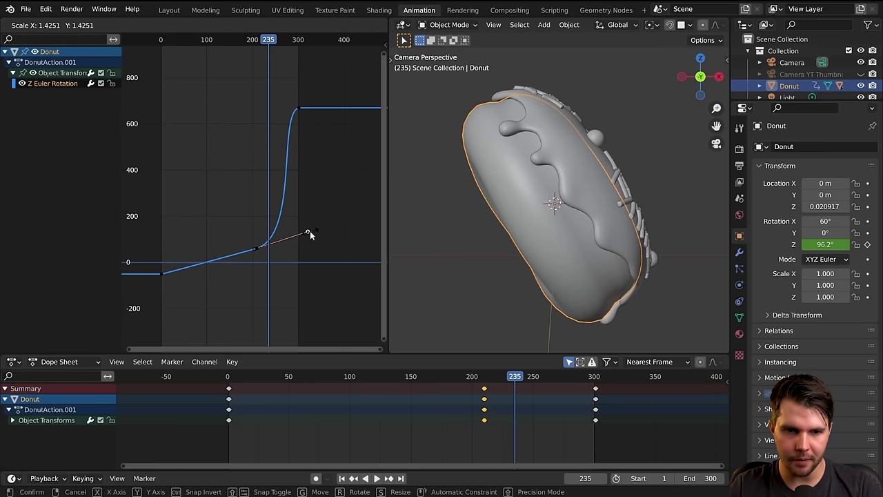
{"action": "left_click", "coordinate": [310, 234]}
Replay the animation from about frame 200 through the fast spin and across the loop point, examining it in the camera view.
{"action": "left_click_drag", "start_coordinate": [268, 40], "coordinate": [253, 40]}
{"action": "key", "text": "space"}
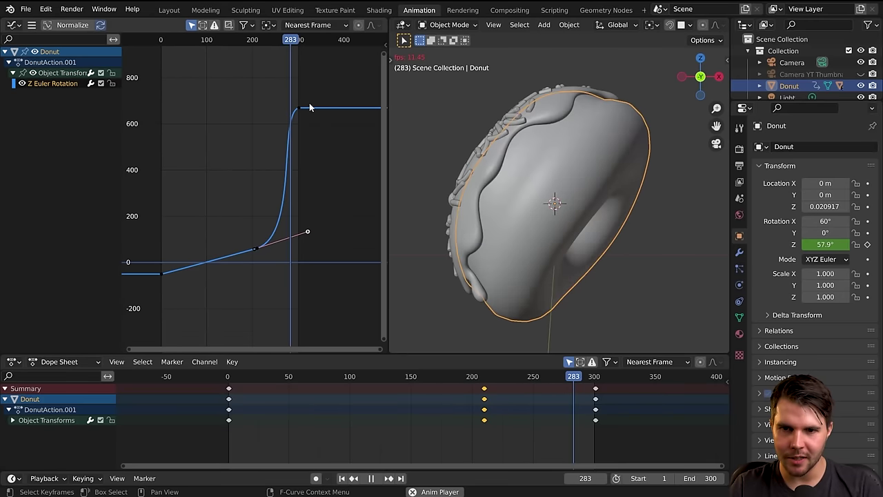
{"action": "key", "text": "KP_0"}
{"action": "key", "text": "KP_0"}
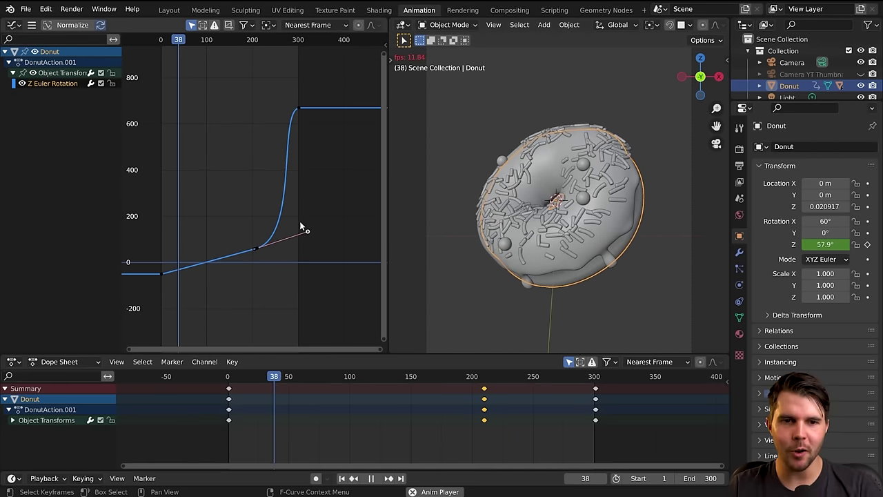
{"action": "key", "text": "space"}
{"action": "key", "text": "KP_0"}
Frame the donut in the camera view and clear the selection for a preview without the outline.
{"action": "key", "text": "alt+a"}
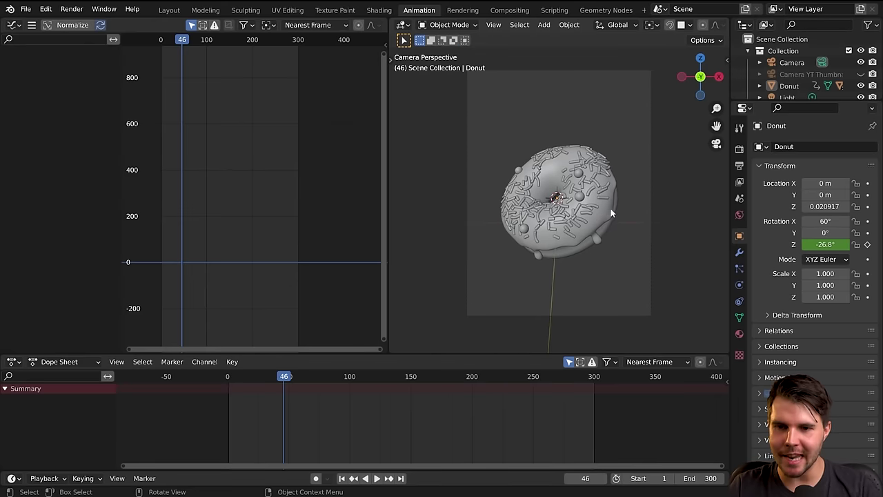
{"action": "left_click", "coordinate": [613, 209]}
{"action": "key", "text": "alt+a"}
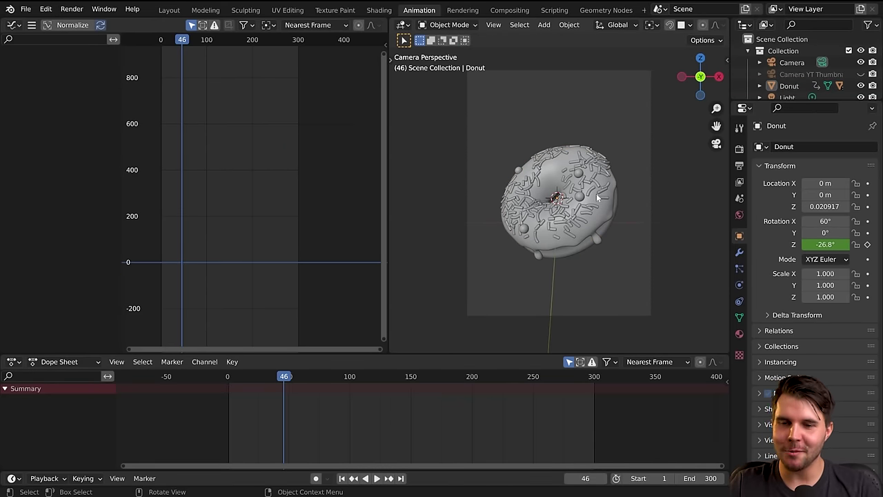
{"action": "scroll", "coordinate": [600, 200], "scroll_direction": "up", "scroll_amount": 1}
{"action": "mouse_move", "coordinate": [605, 204]}
{"action": "middle_mouse_down", "text": "shift"}
{"action": "mouse_move", "coordinate": [625, 198]}
{"action": "mouse_move", "coordinate": [630, 206]}
{"action": "mouse_move", "coordinate": [614, 200]}
{"action": "middle_mouse_up", "text": "shift"}
{"action": "left_click", "coordinate": [624, 242]}
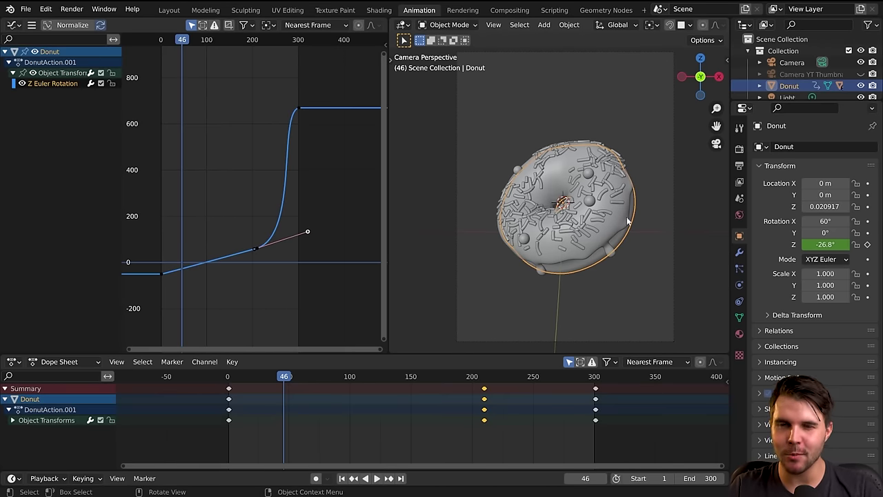
{"action": "key", "text": "alt+a"}
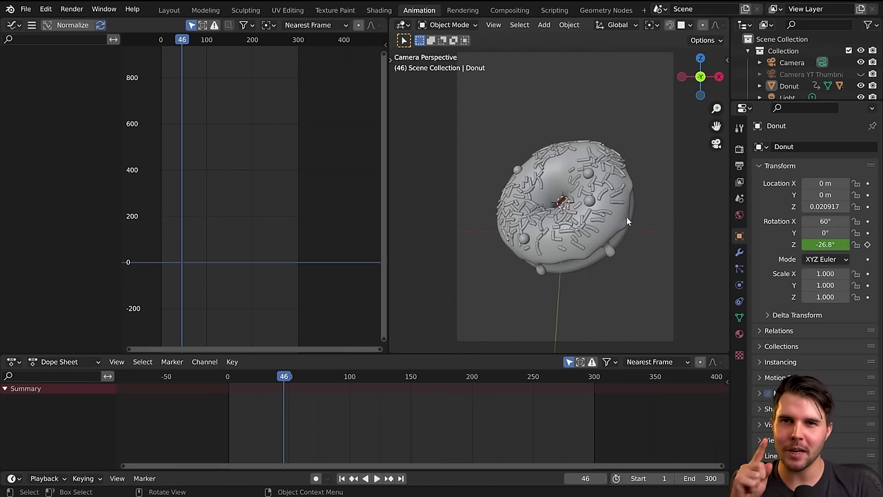
Play the loop from frame 1, examining the slow turn, the fast spin and the transition back to the start.
{"action": "key", "text": "space"}
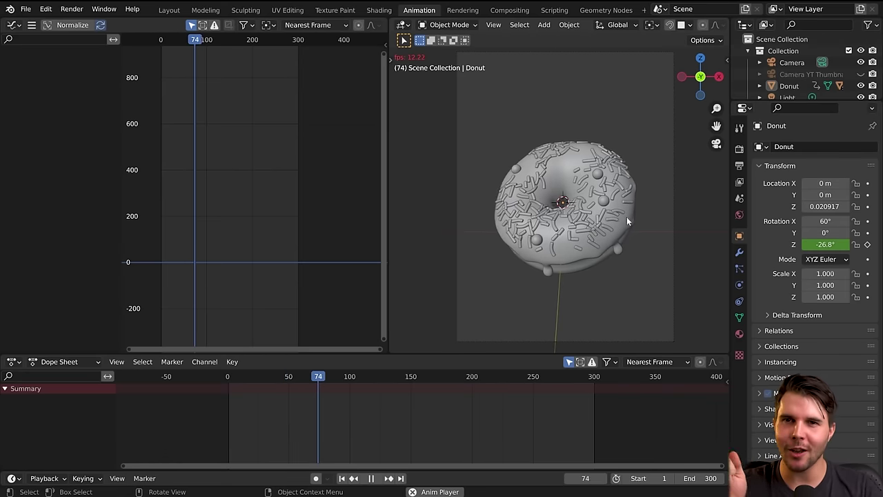
{"action": "left_click_drag", "start_coordinate": [399, 377], "coordinate": [229, 378]}
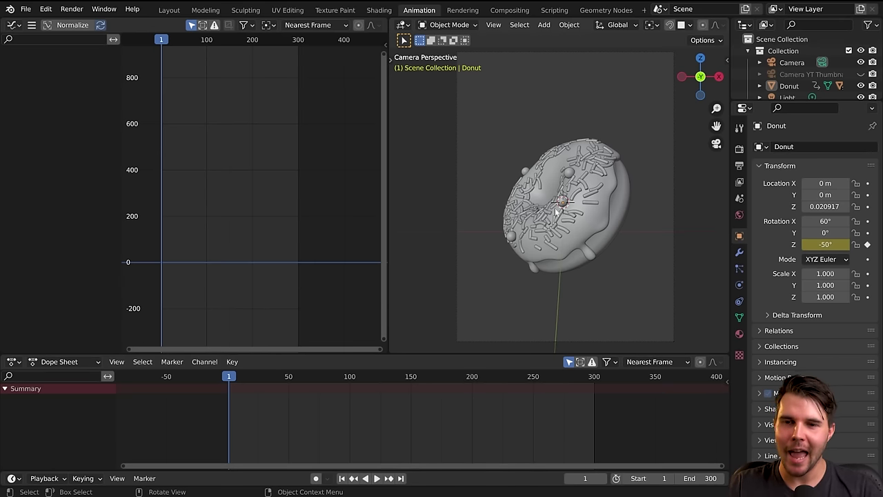
{"action": "key", "text": "space"}
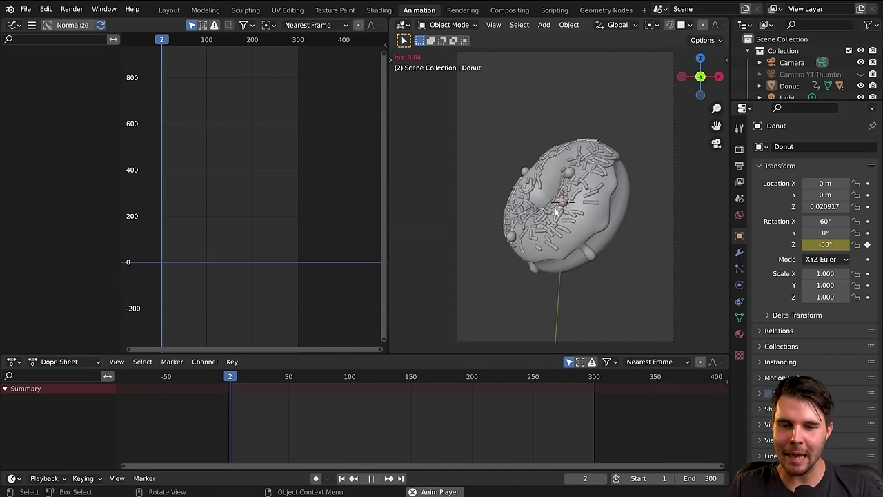
{"action": "left_click", "coordinate": [464, 378]}
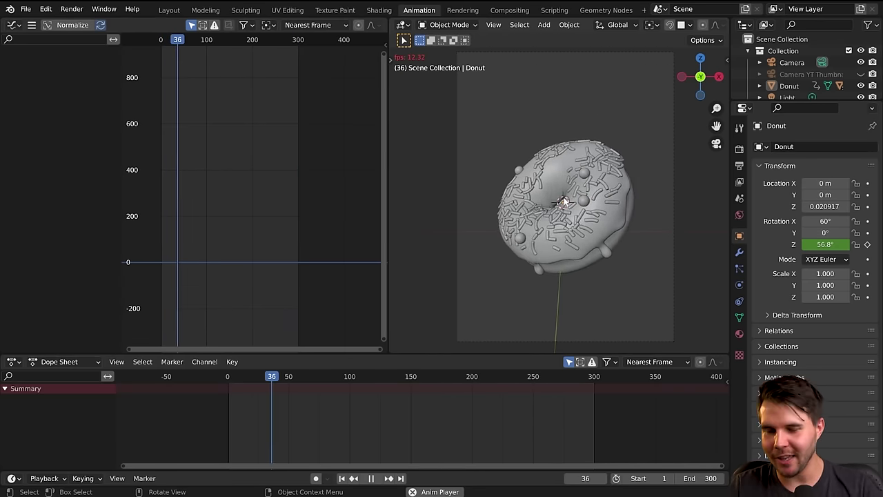
{"action": "key", "text": "space"}
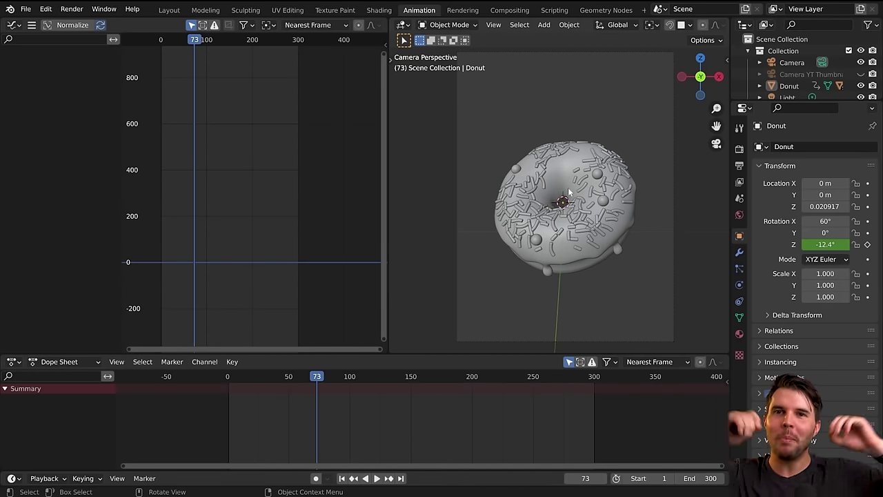
{"action": "key", "text": "space"}
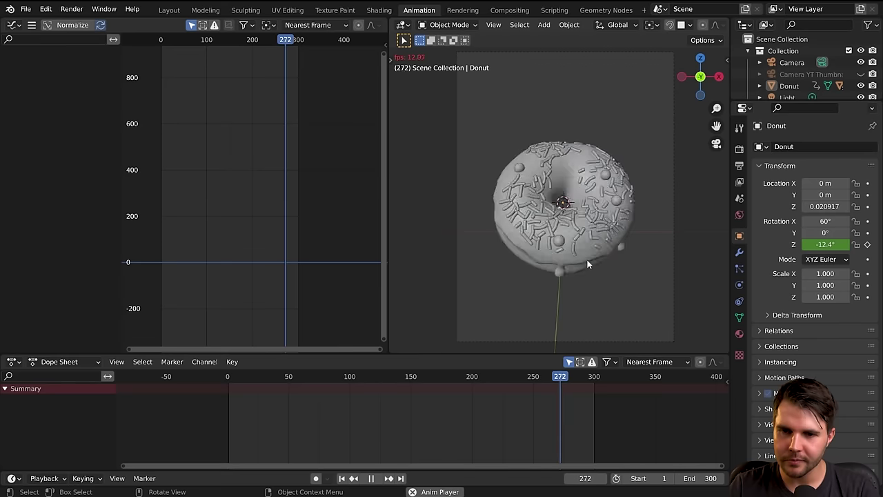
Stop playback at frame 1 and reselect the donut to bring up its Z rotation curve.
{"action": "key", "text": "Escape"}
{"action": "left_click", "coordinate": [530, 214]}
{"action": "scroll", "coordinate": [281, 248], "scroll_direction": "down", "scroll_amount": 2}
{"action": "scroll", "coordinate": [272, 231], "scroll_direction": "up", "scroll_amount": 3}
{"action": "mouse_move", "coordinate": [272, 231]}
{"action": "middle_mouse_down", "text": "ctrl"}
{"action": "mouse_move", "coordinate": [267, 237]}
{"action": "mouse_move", "coordinate": [280, 231]}
{"action": "middle_mouse_up", "text": "ctrl"}
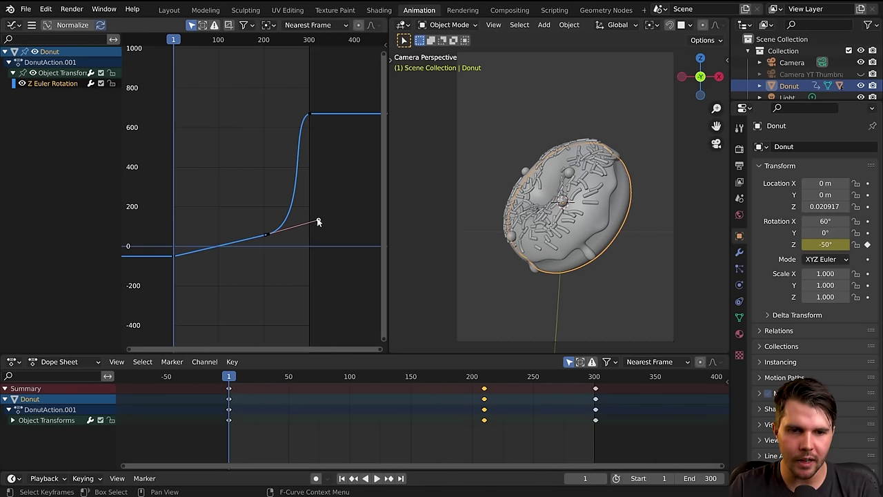